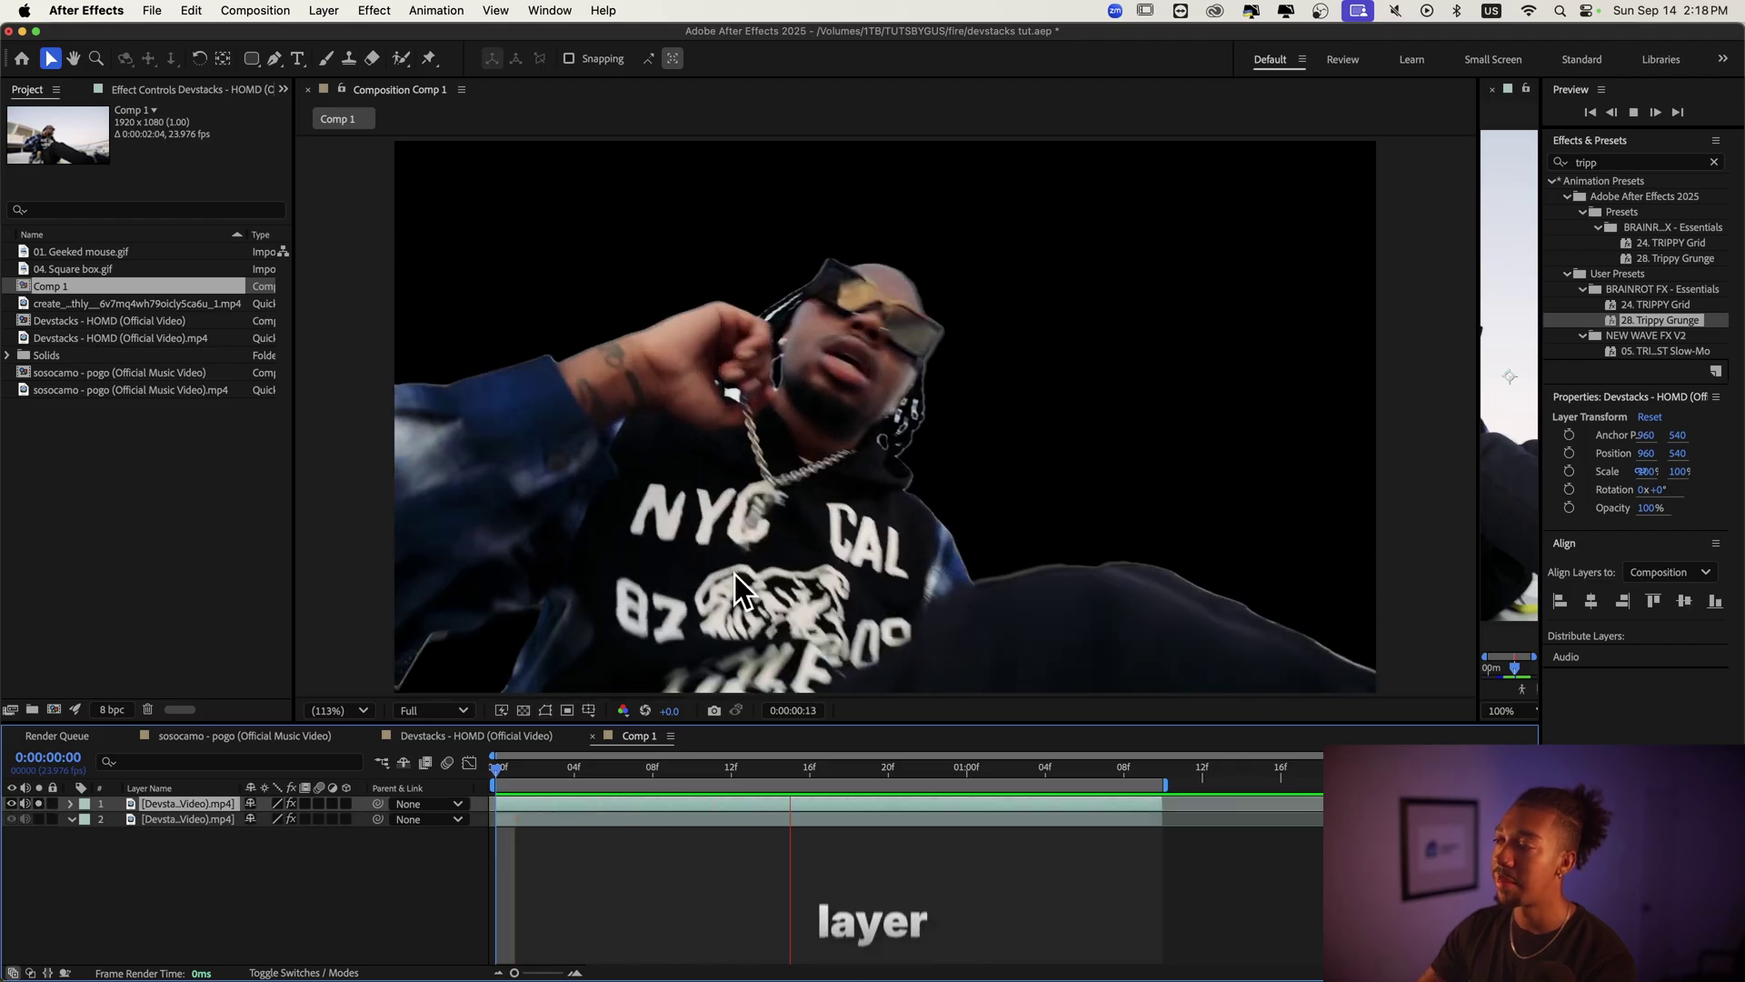
Stop the preview, turn off solo on the top video layer and rename that layer ROTO
key(space)
click(39, 803)
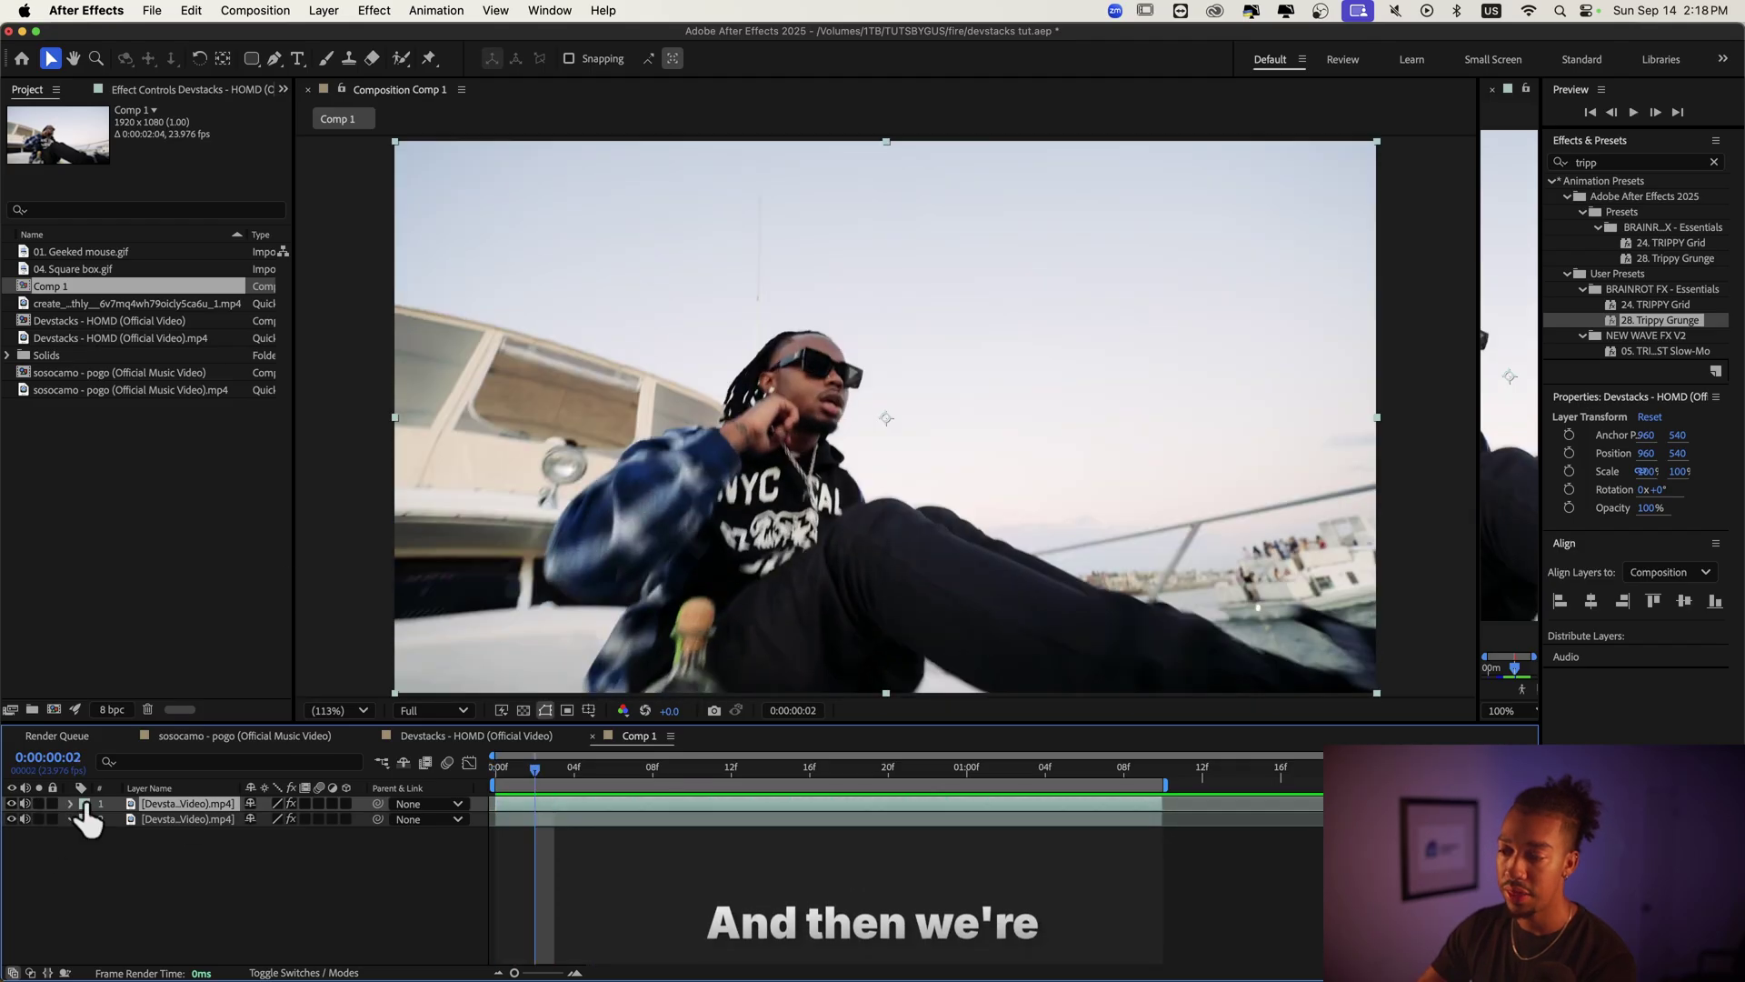
key(Return)
text(ROTO)
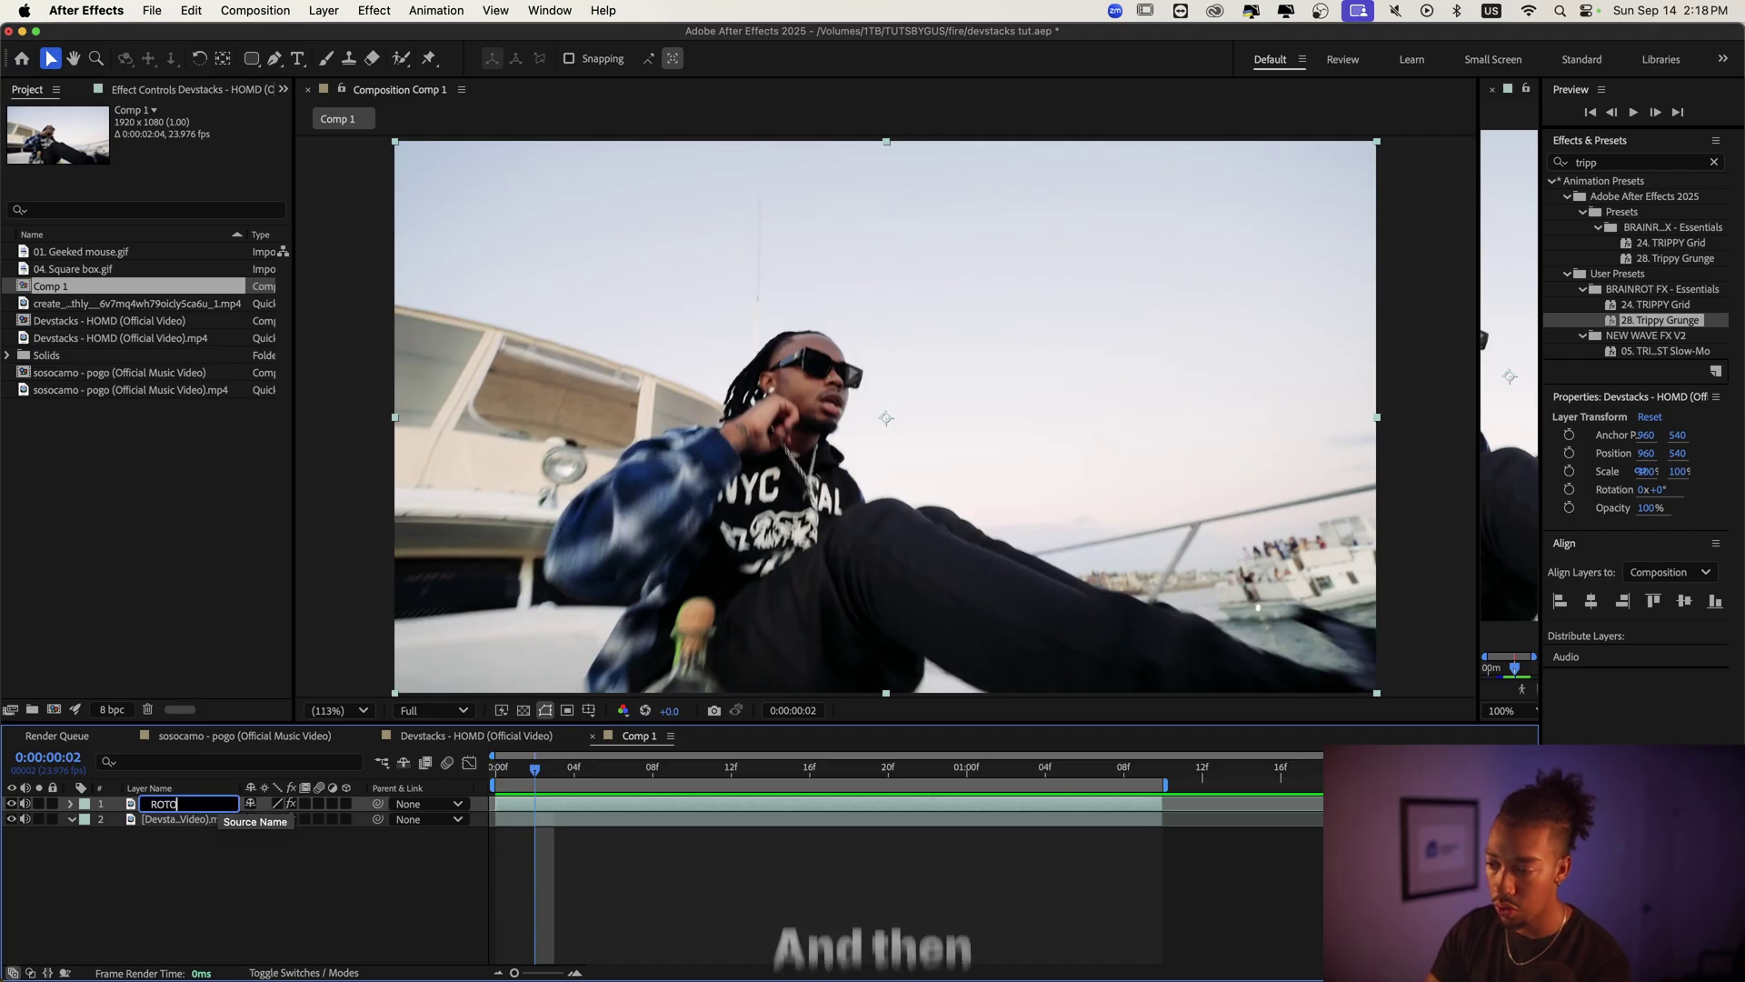
key(Return)
Rename the lower video layer BG
click(215, 818)
key(Return)
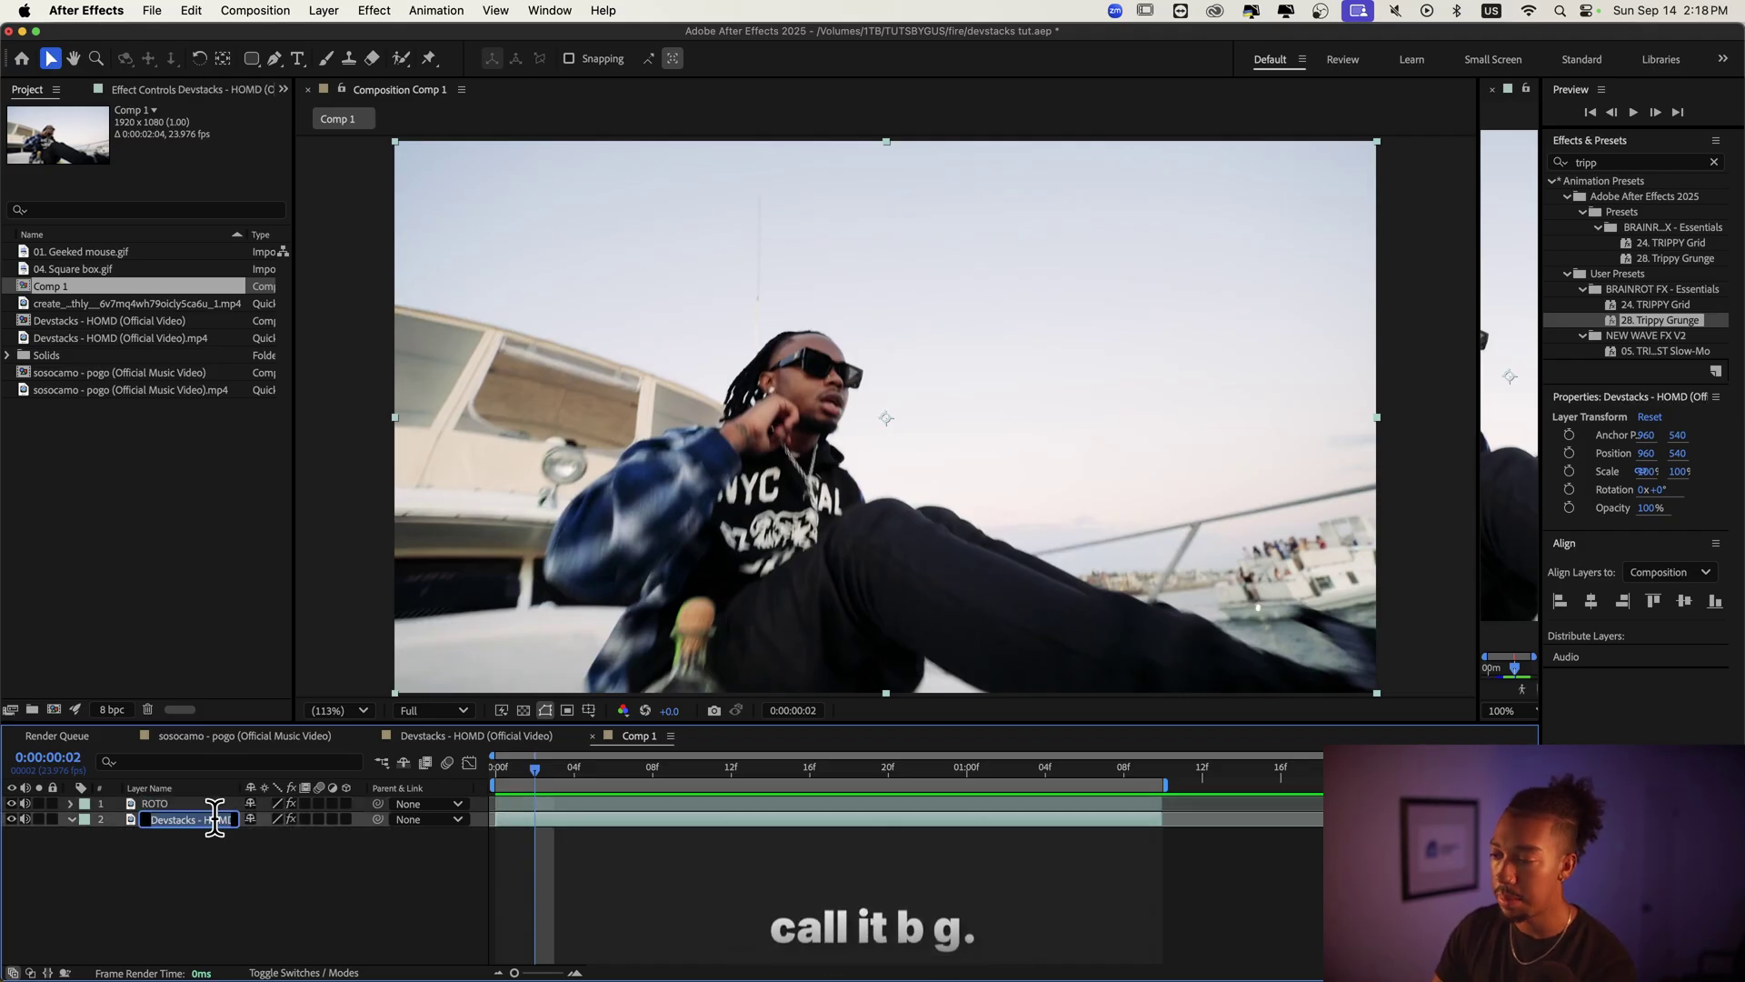
text(BG)
click(373, 882)
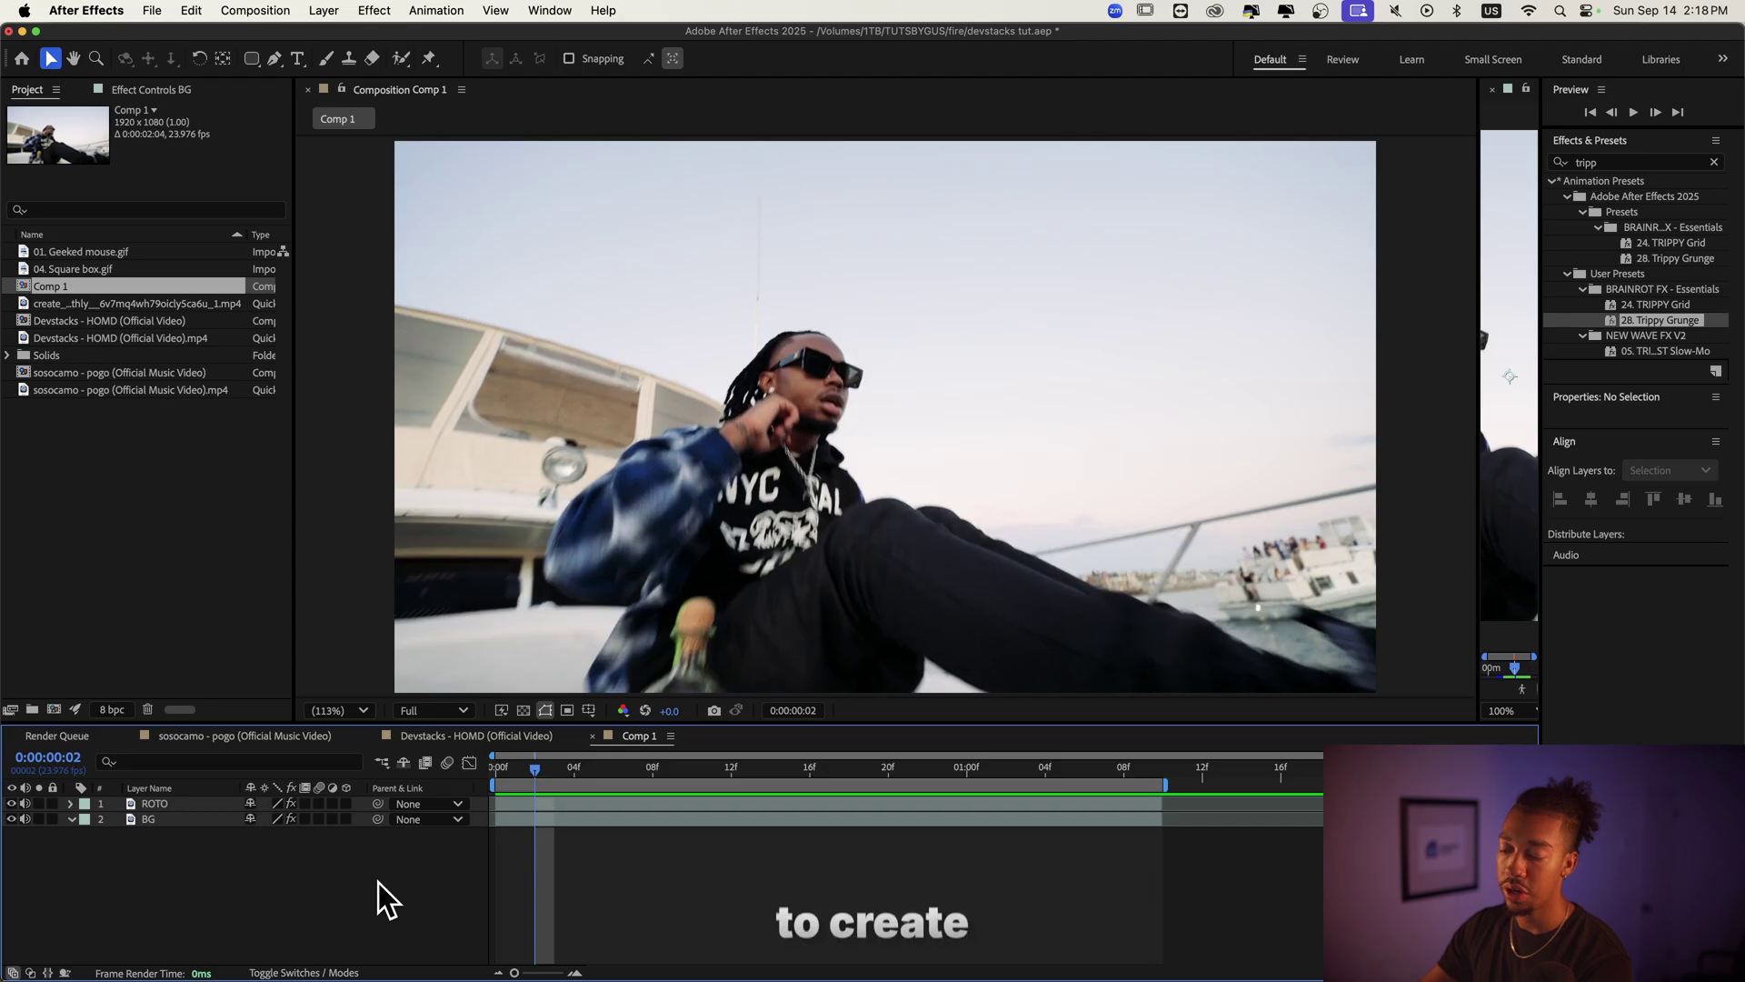
Create a red (E62525) solid named BG COLOR and place it beneath the ROTO and BG layers
key(super+y)
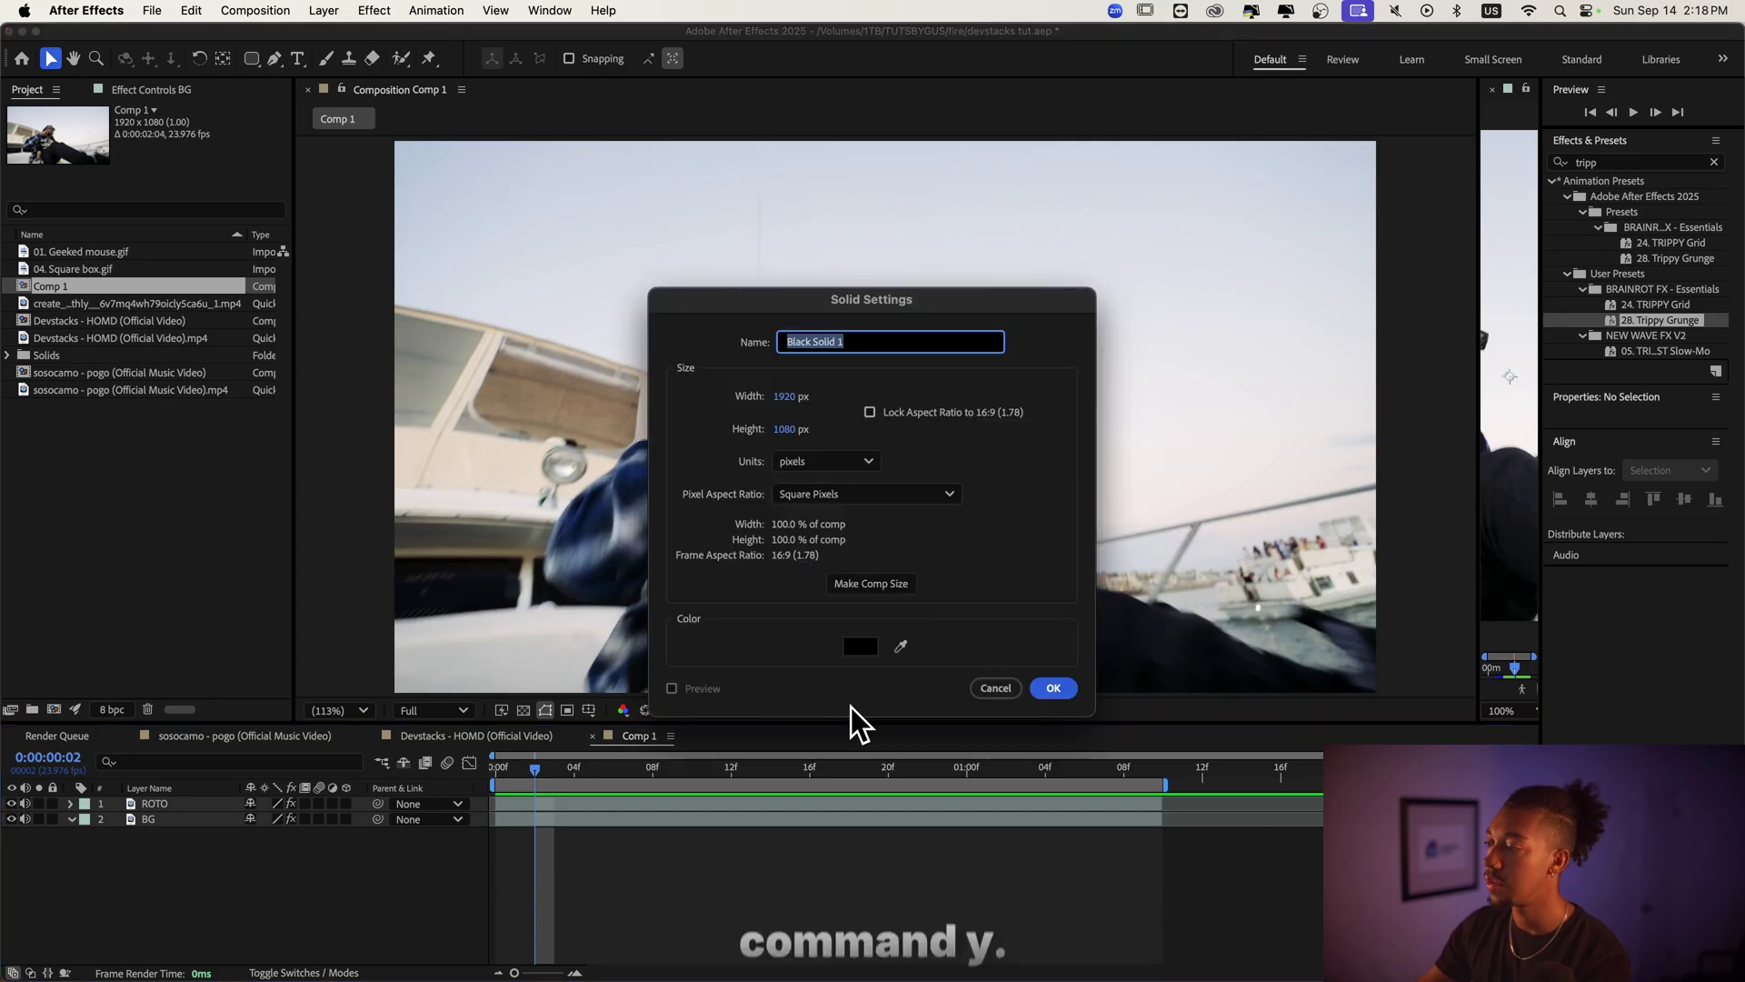
click(861, 647)
click(1197, 393)
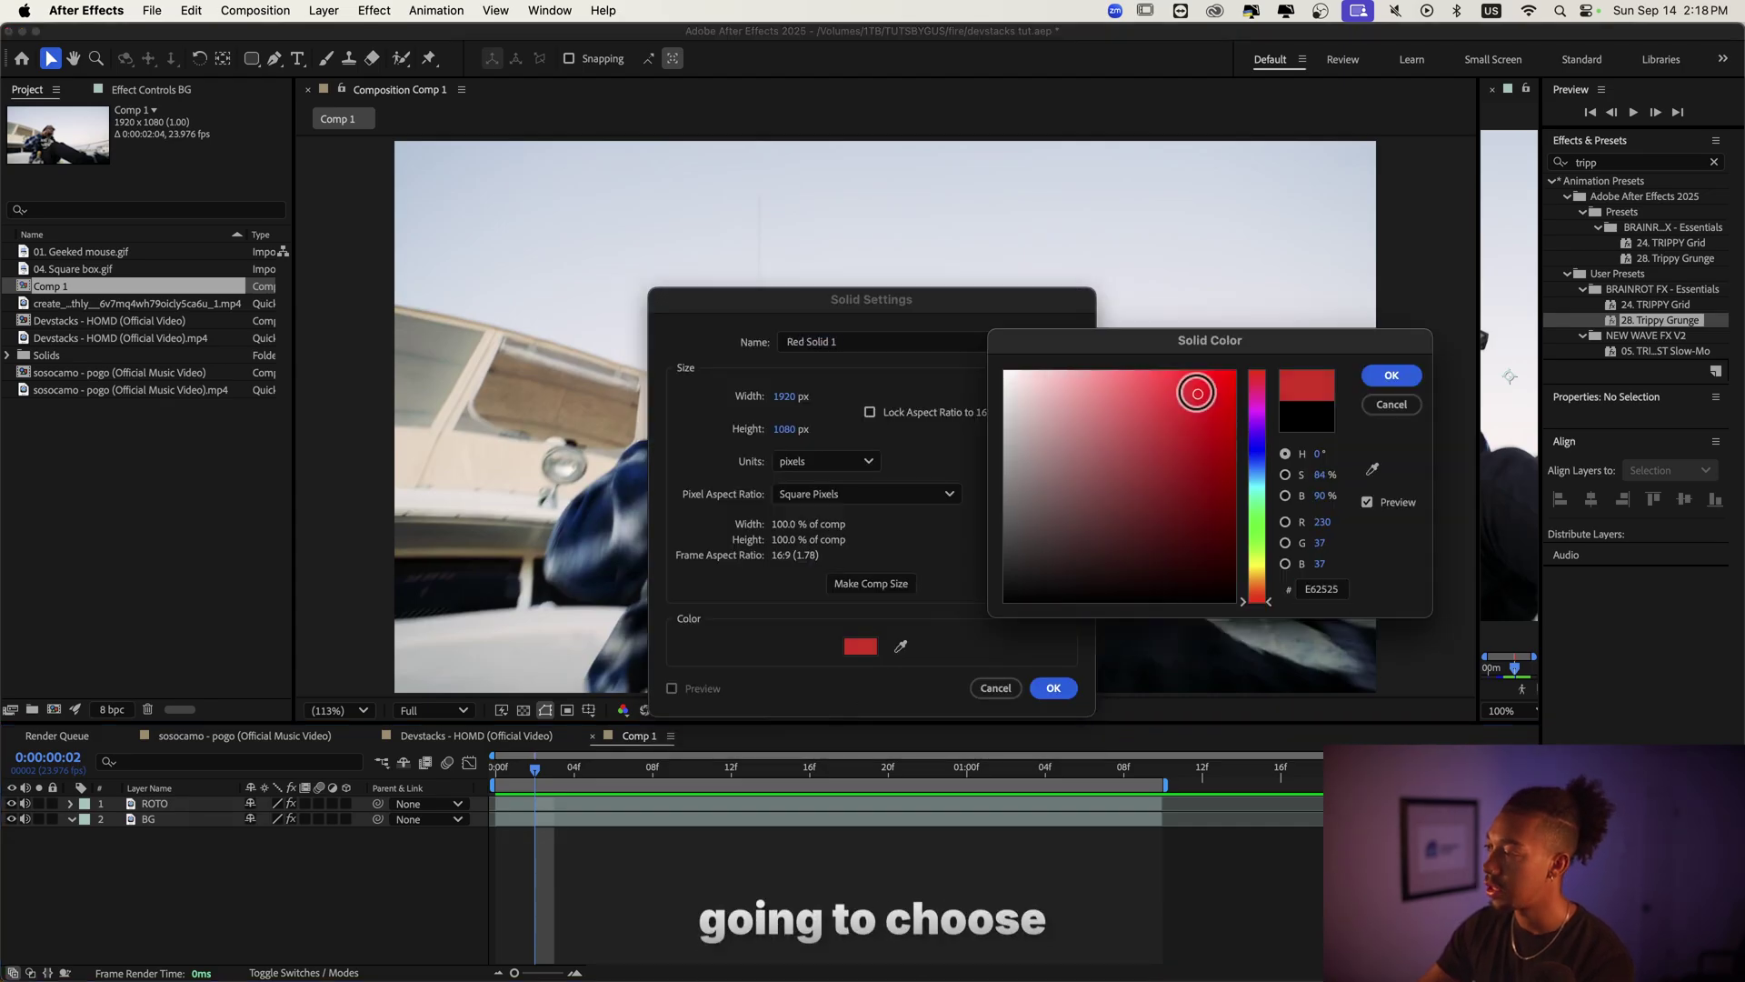
click(1389, 375)
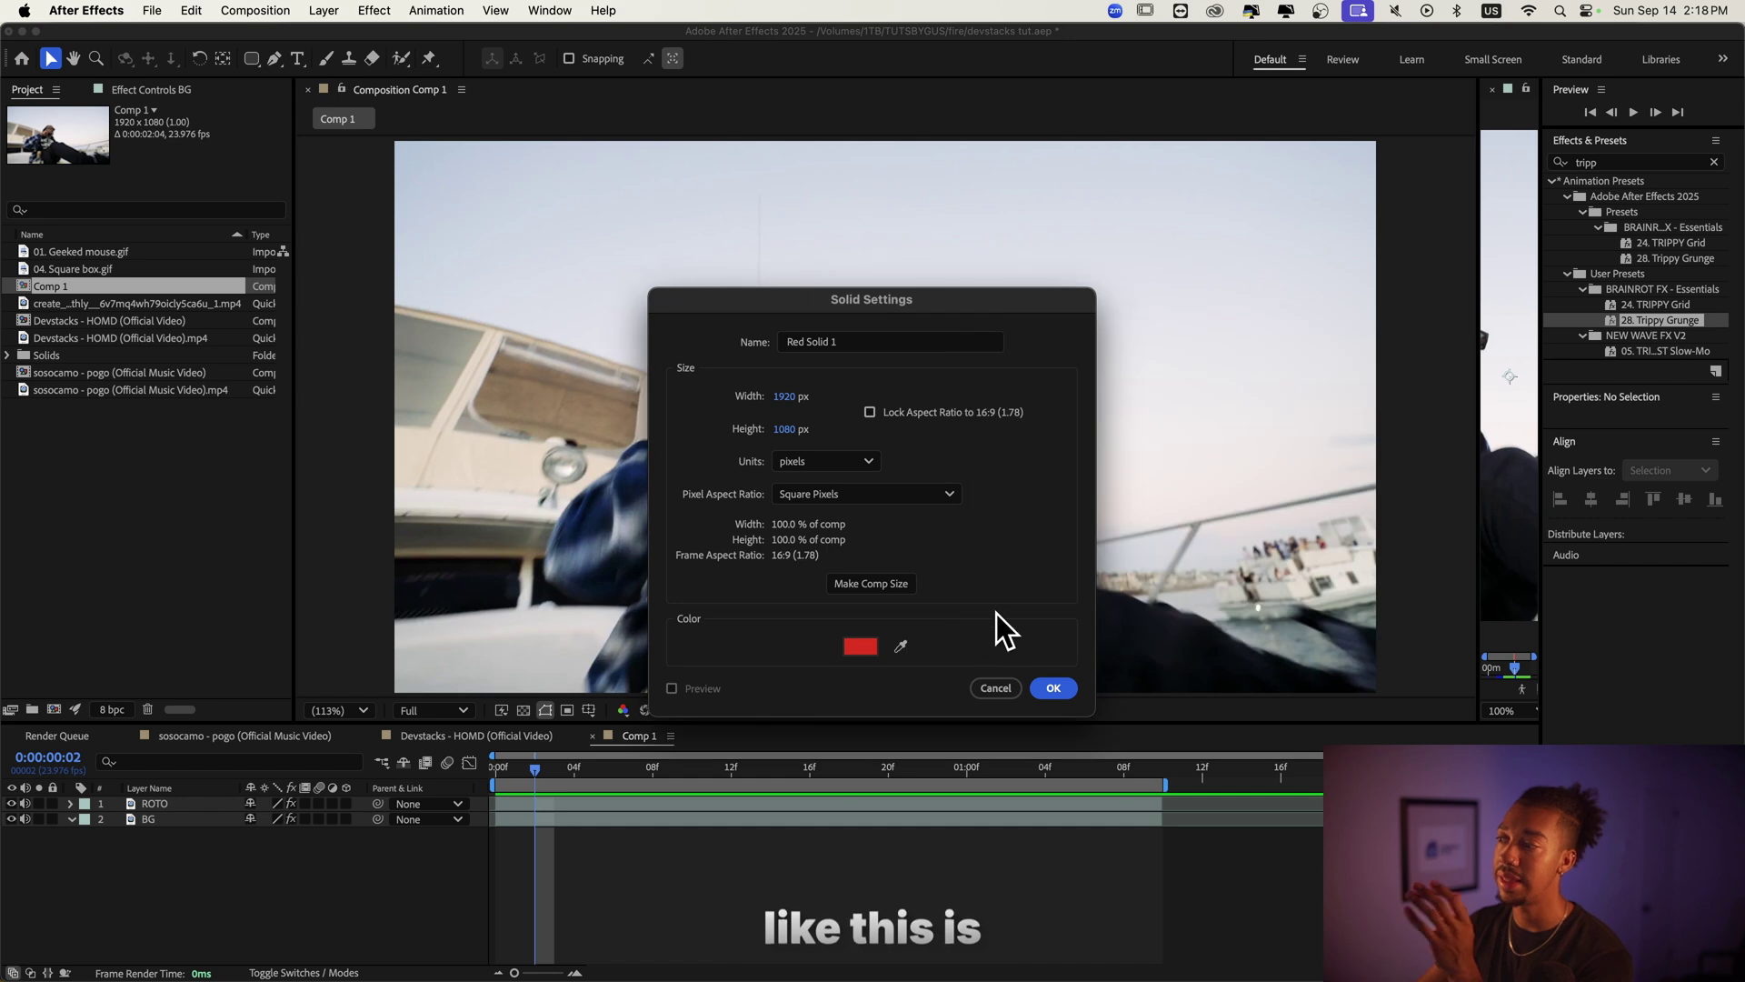
click(856, 335)
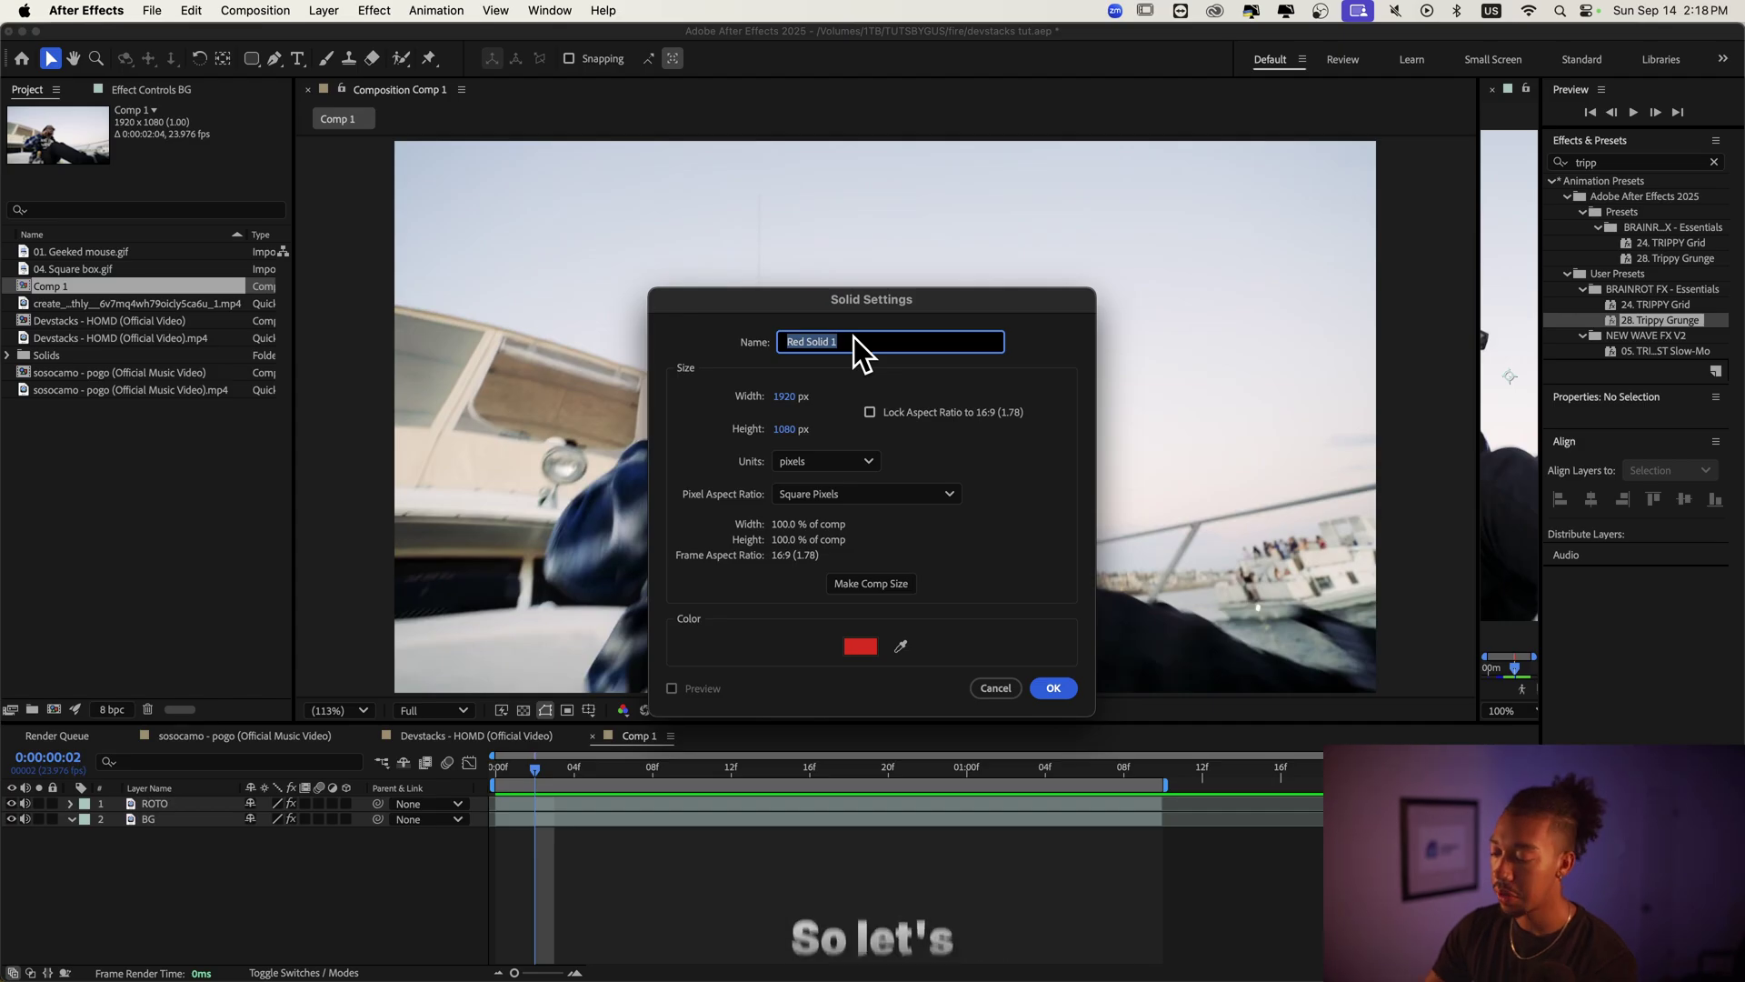
text(BG COLOR)
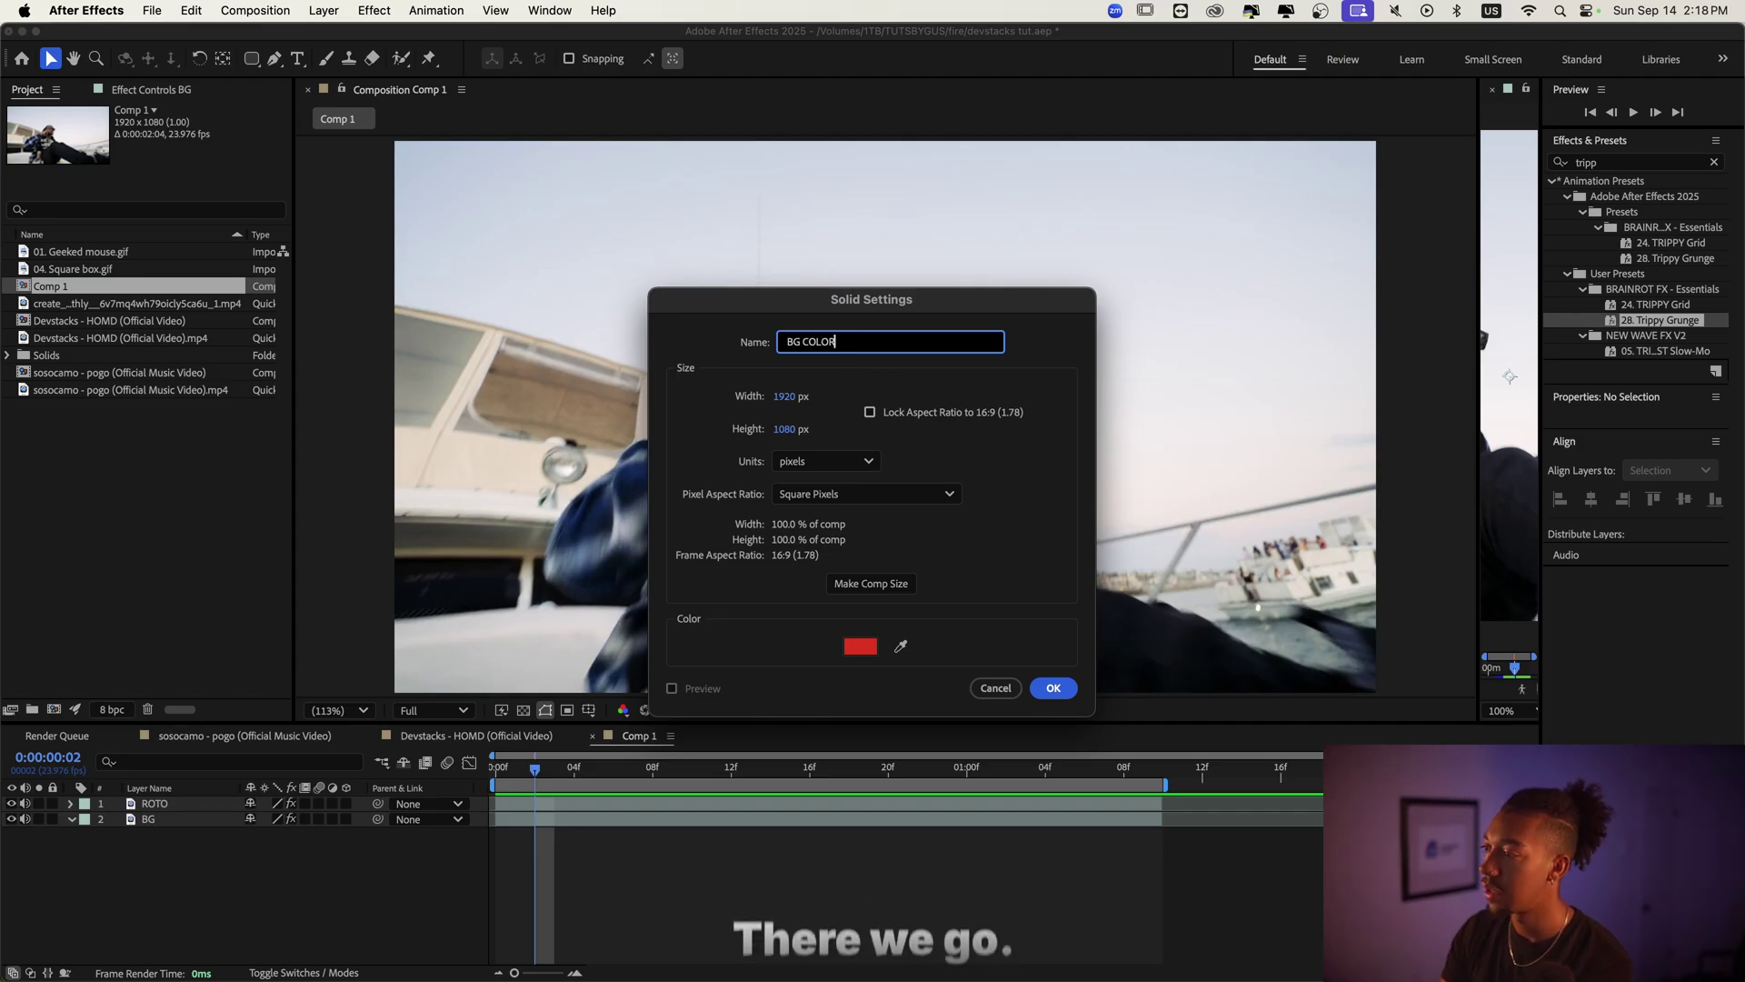
key(Return)
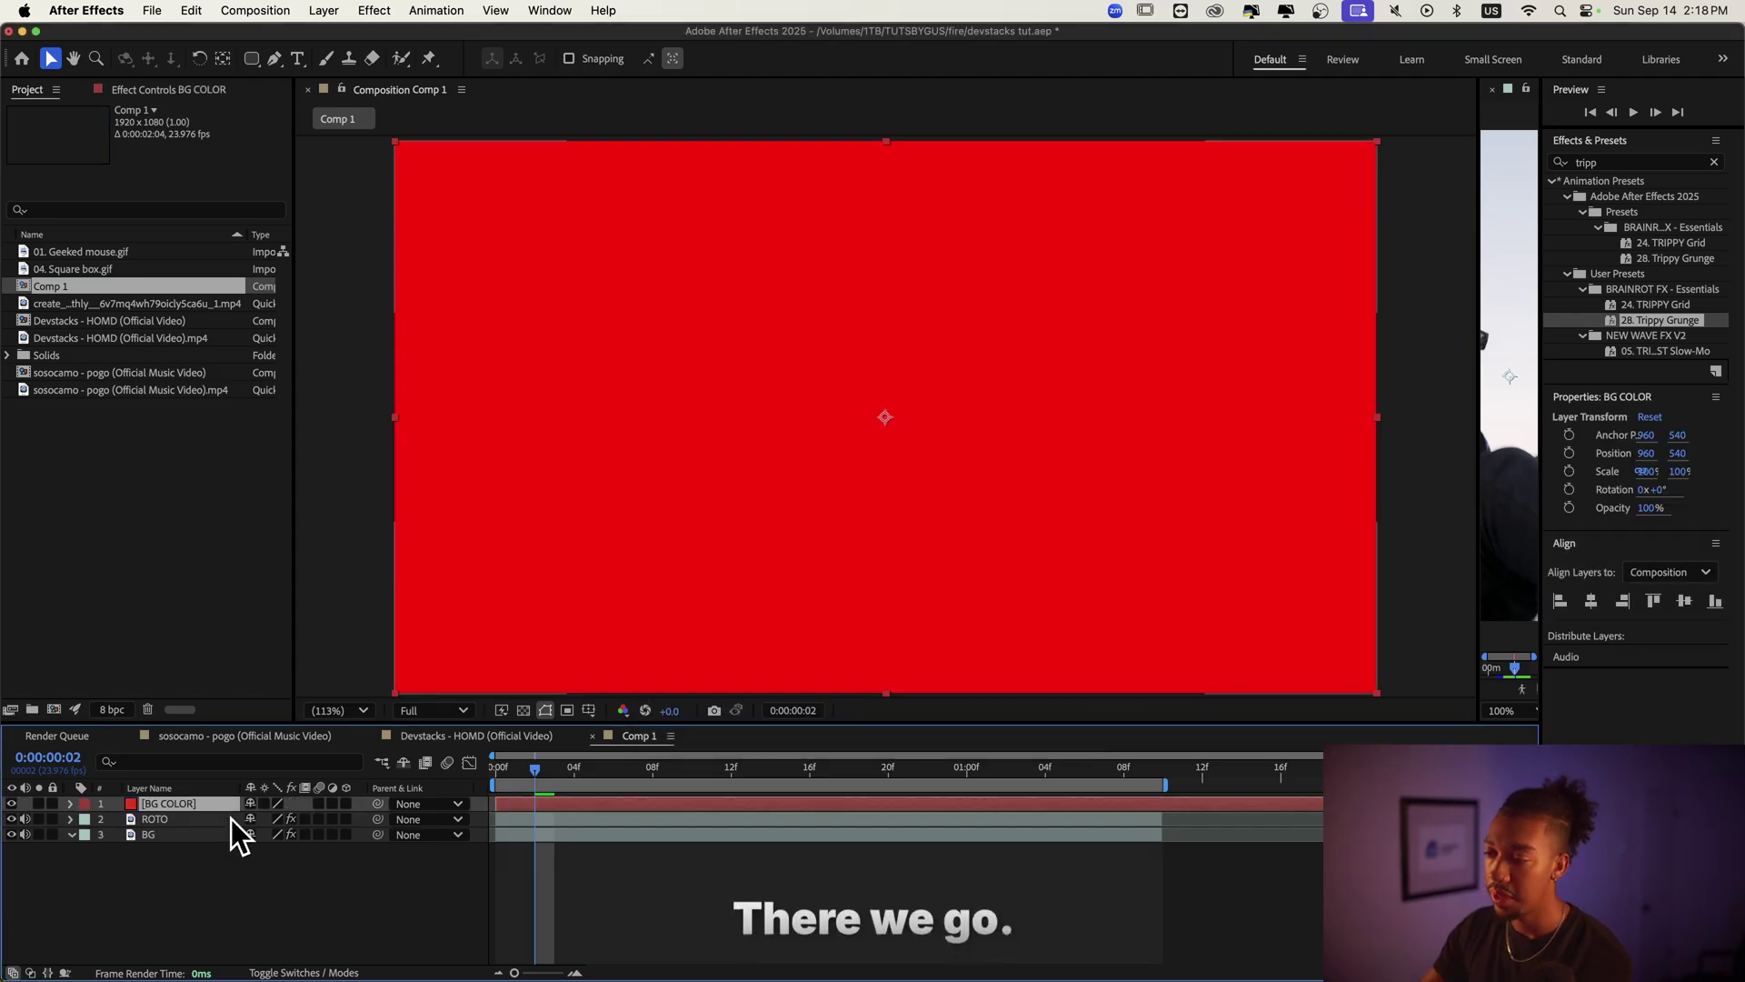
drag(215, 832, 211, 838)
Draw an elliptical mask around the man's upper body on the BG layer and preview the composition from the first frame
click(167, 818)
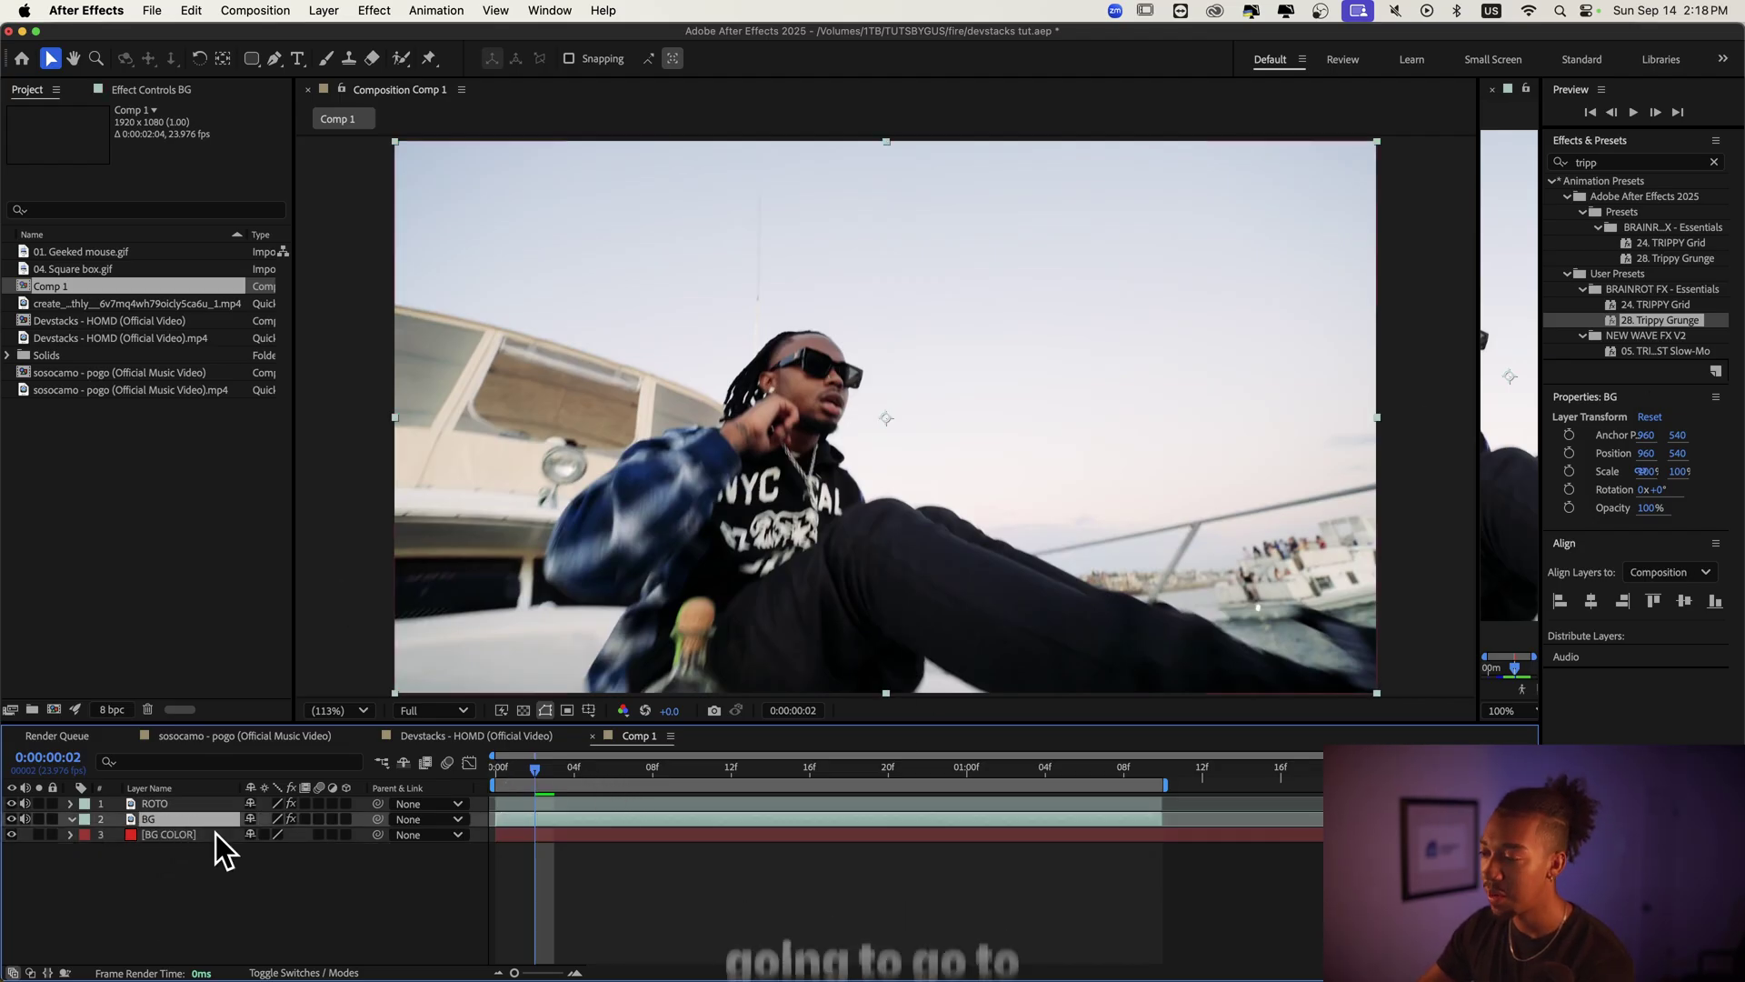
click(252, 58)
click(328, 98)
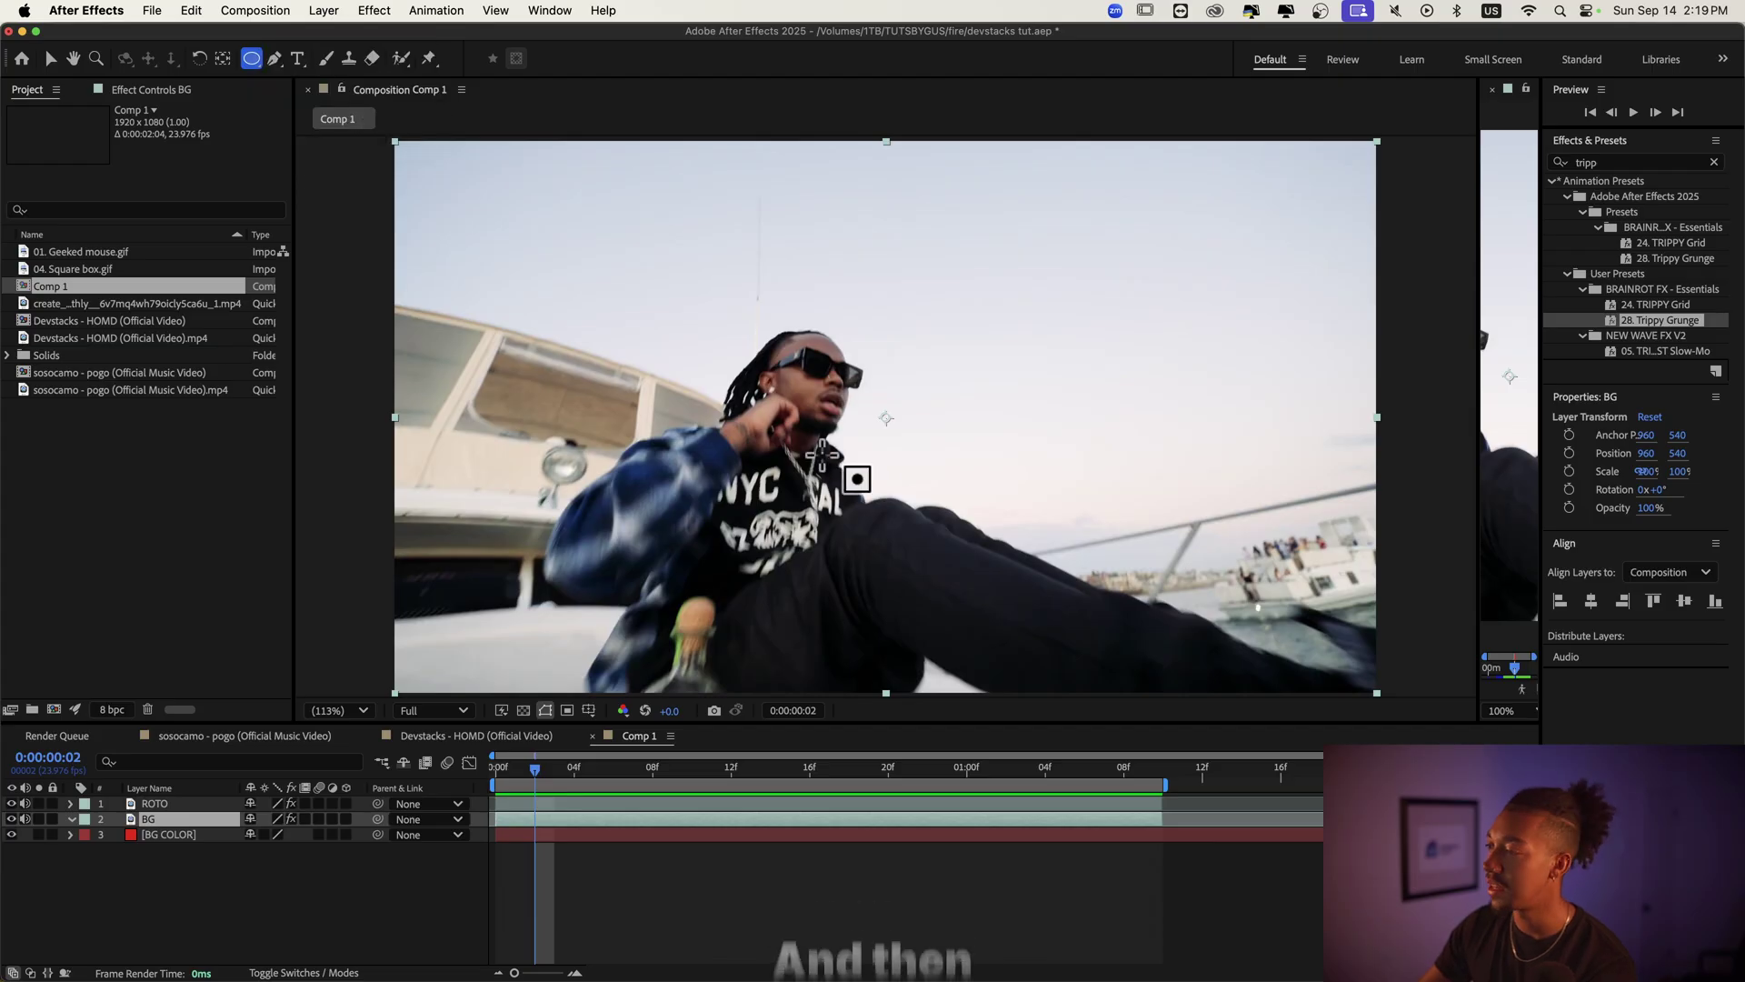
drag(596, 269, 1025, 621)
key(v)
key(super+shift+a)
key(slash)
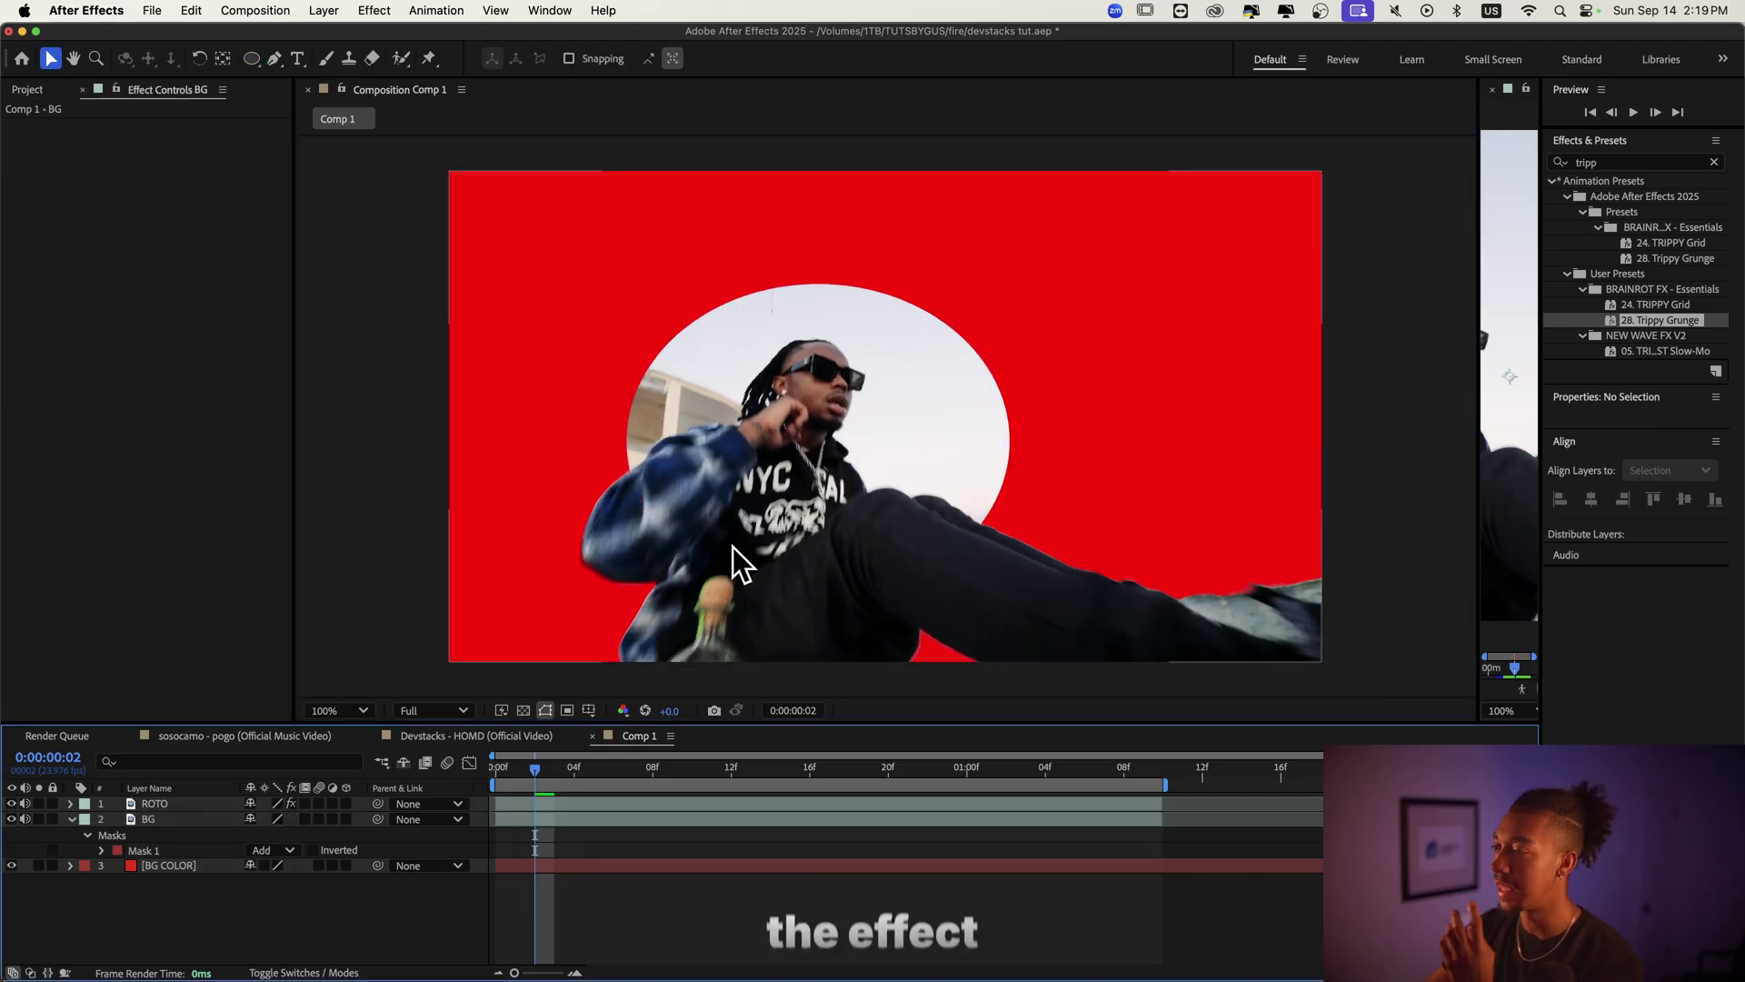
drag(534, 766, 505, 762)
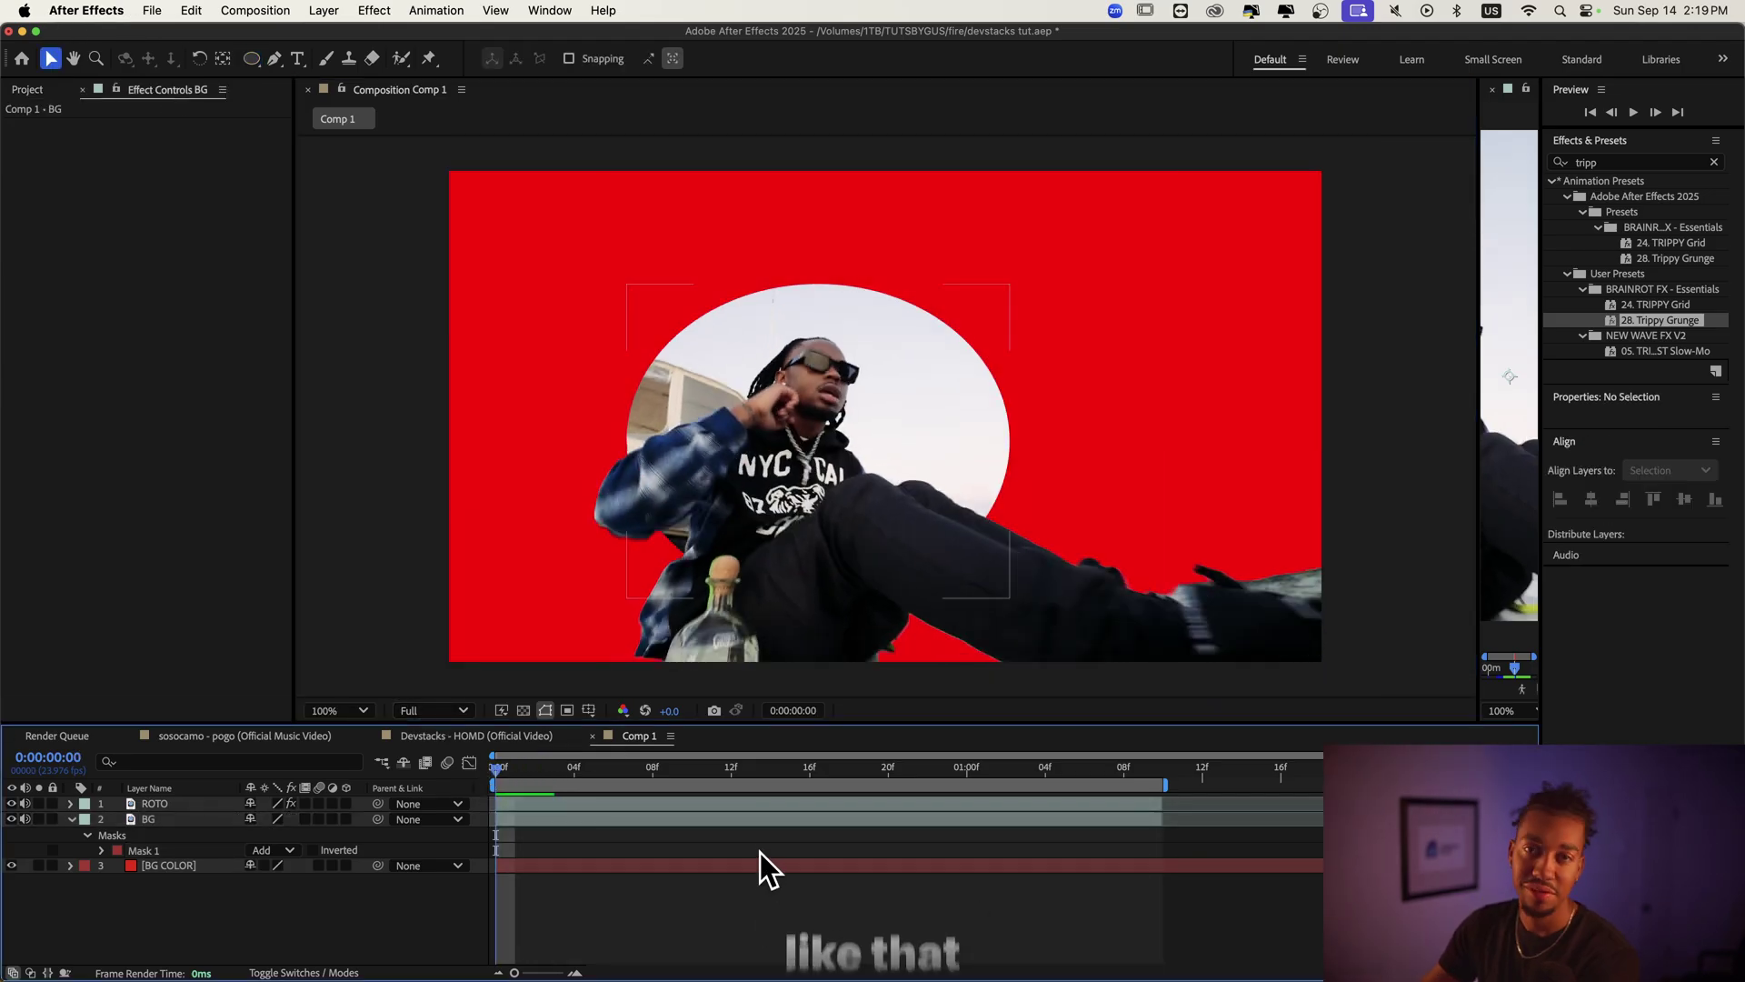
key(space)
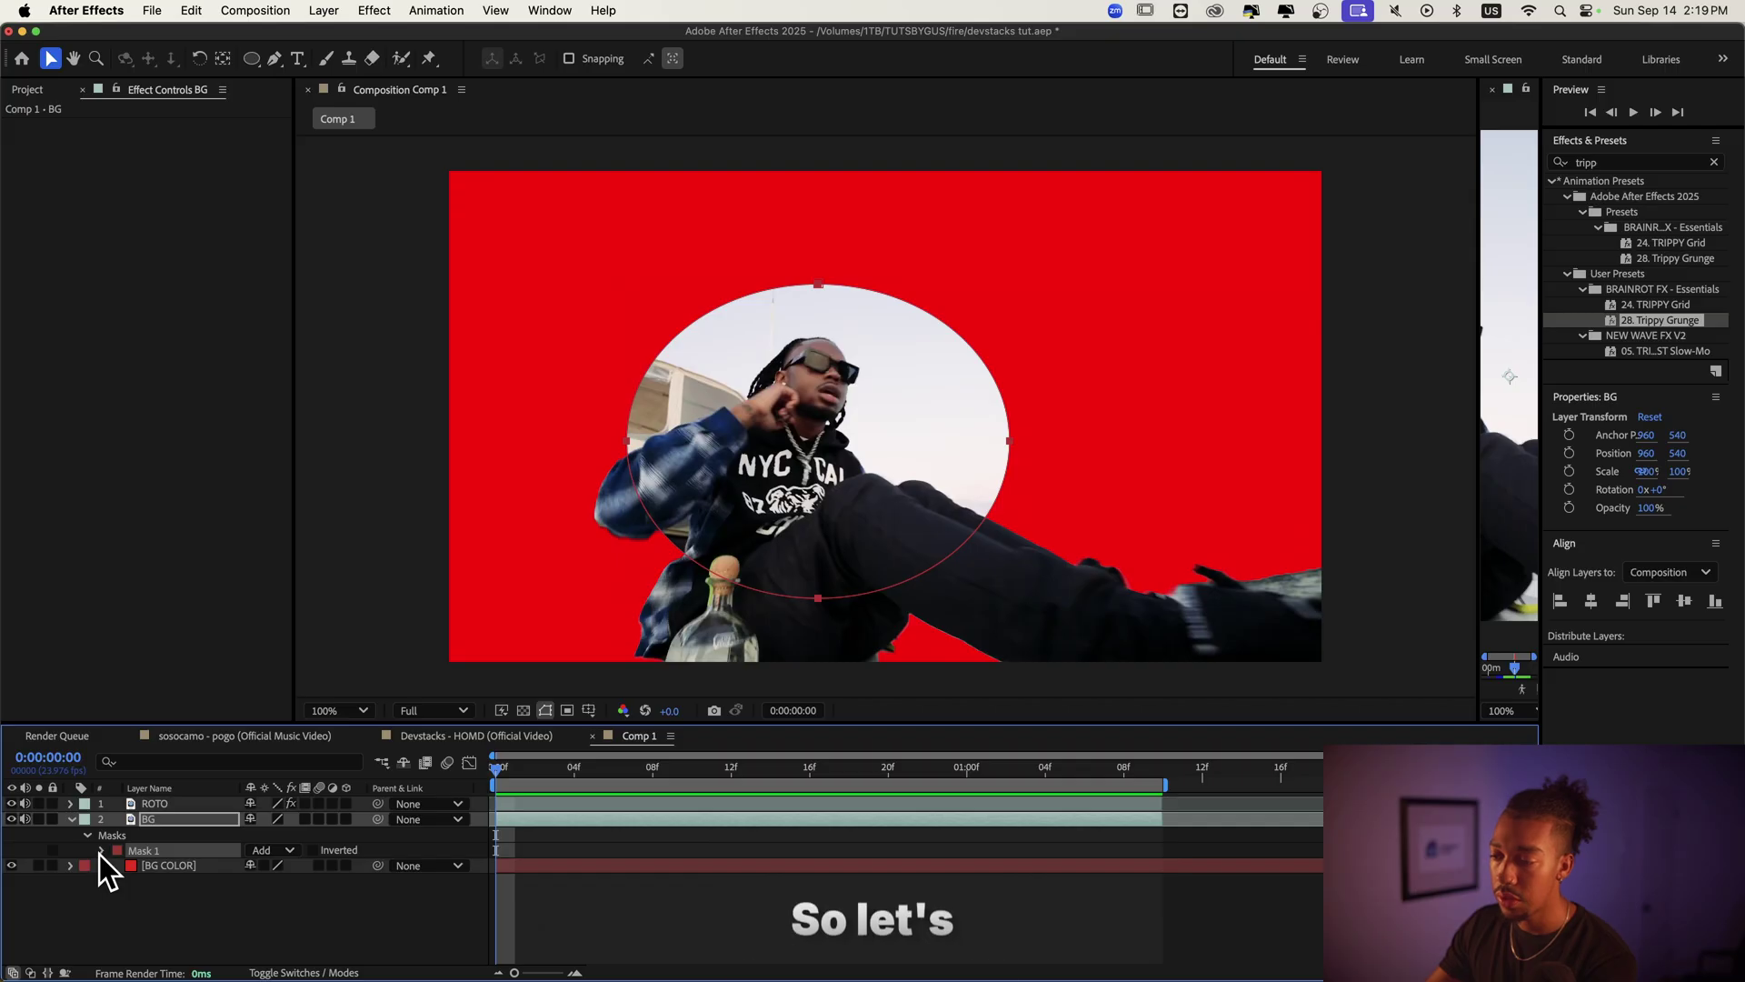
Set the BG mask's Mask Expansion to 1020 pixels and keyframe it at the first frame
click(166, 816)
key(m)
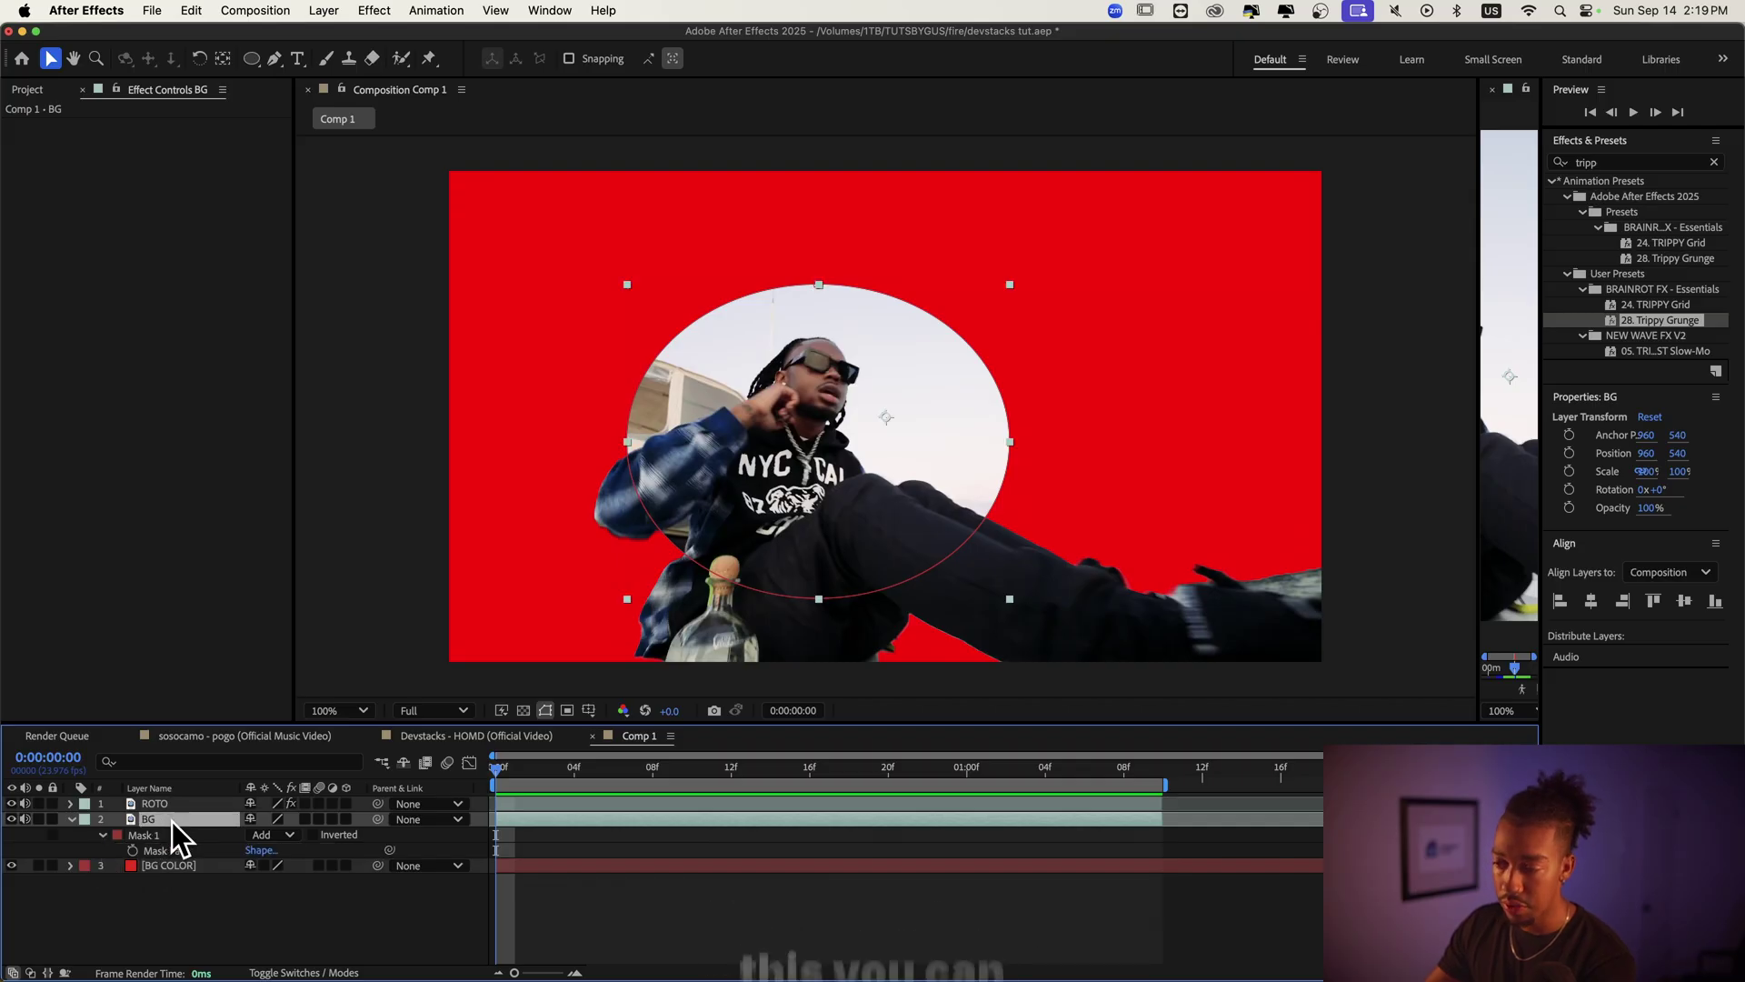
click(132, 851)
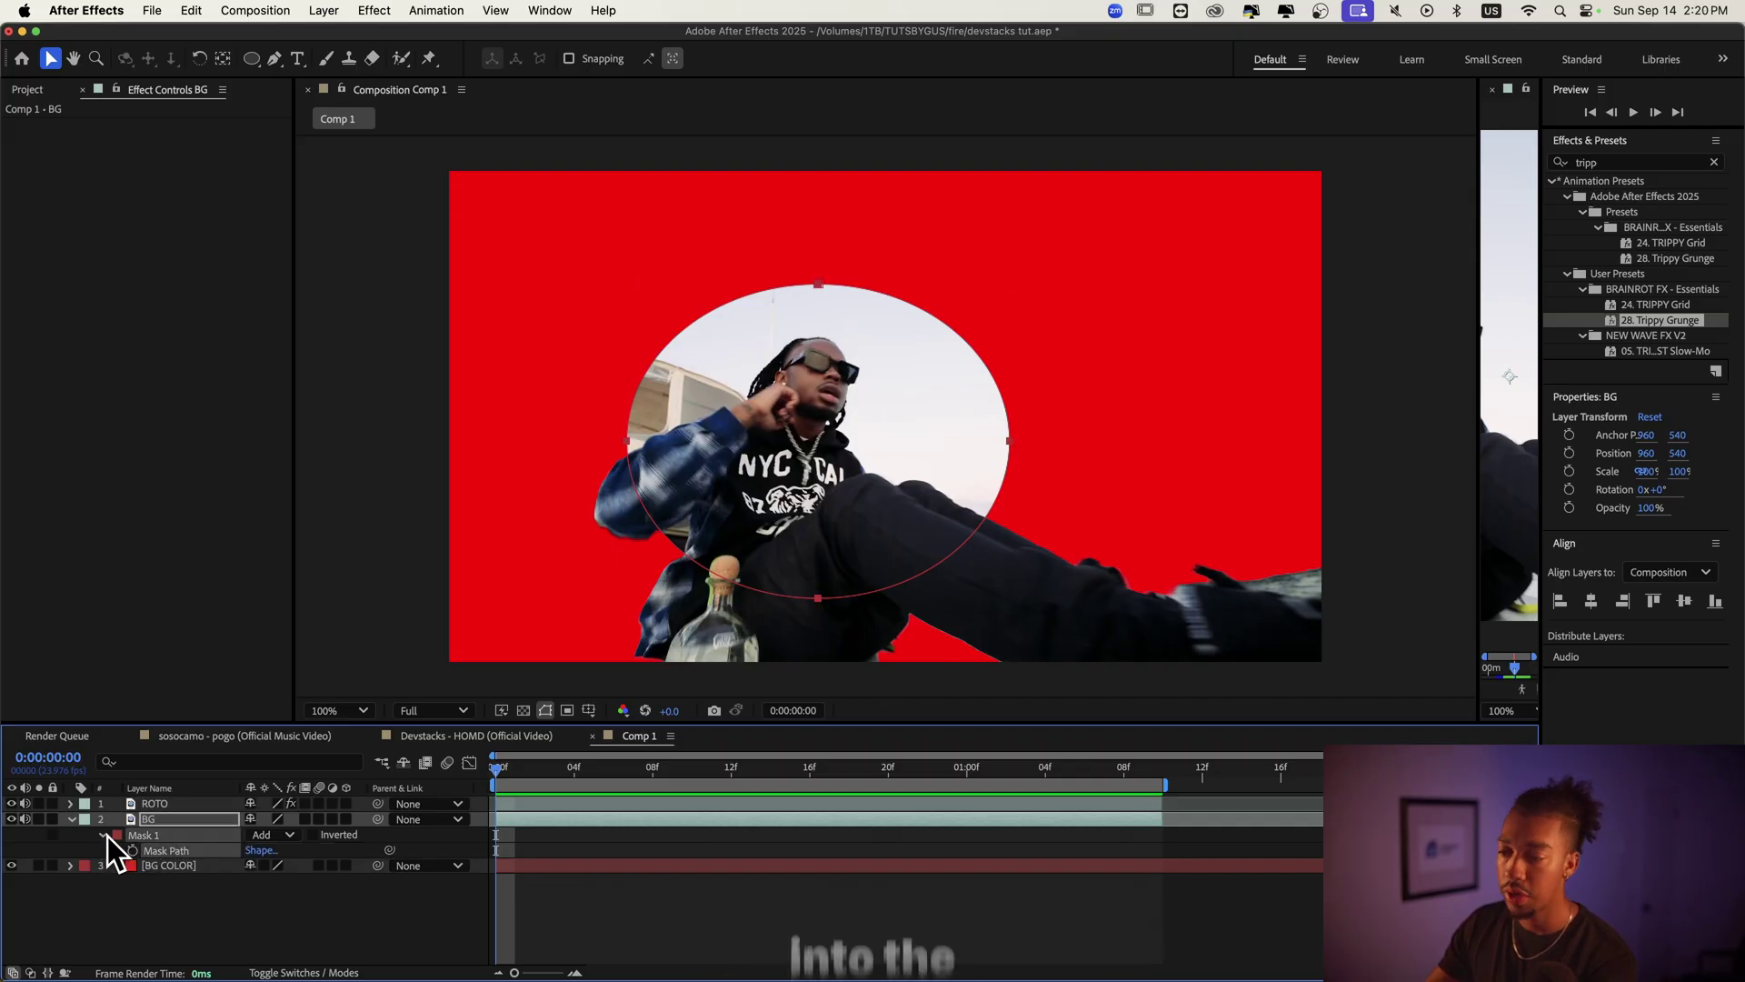
key(m)
key(m)
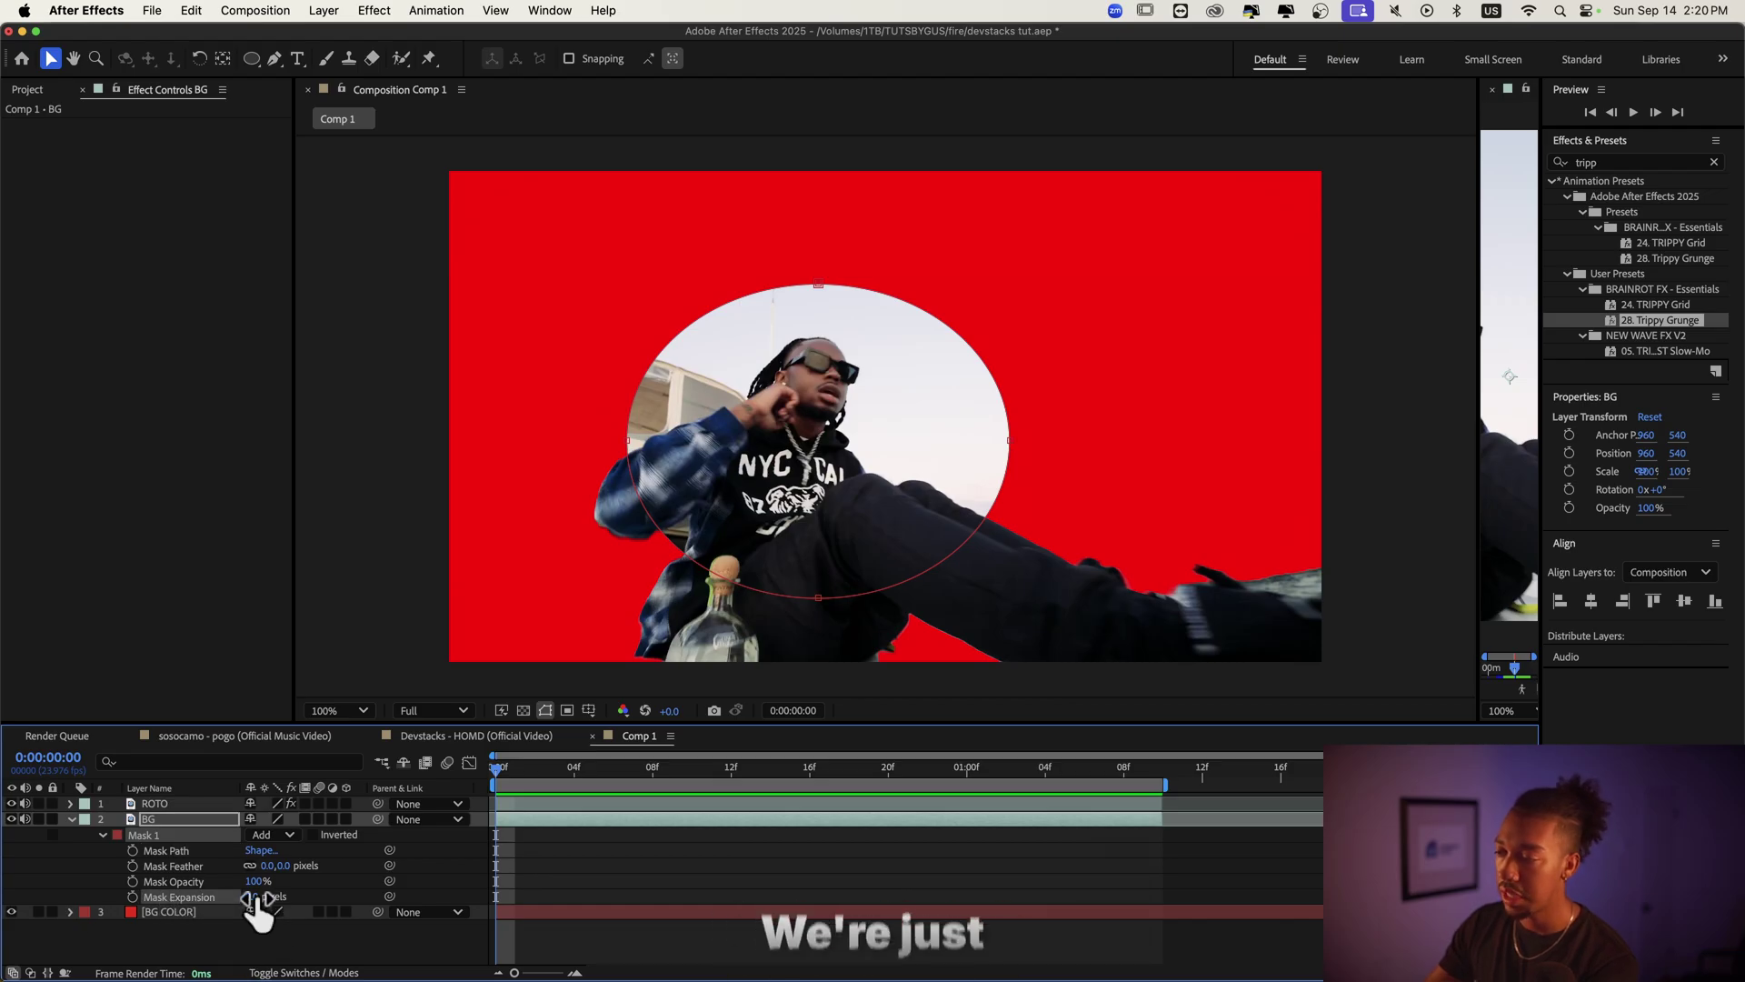
drag(254, 897, 336, 897)
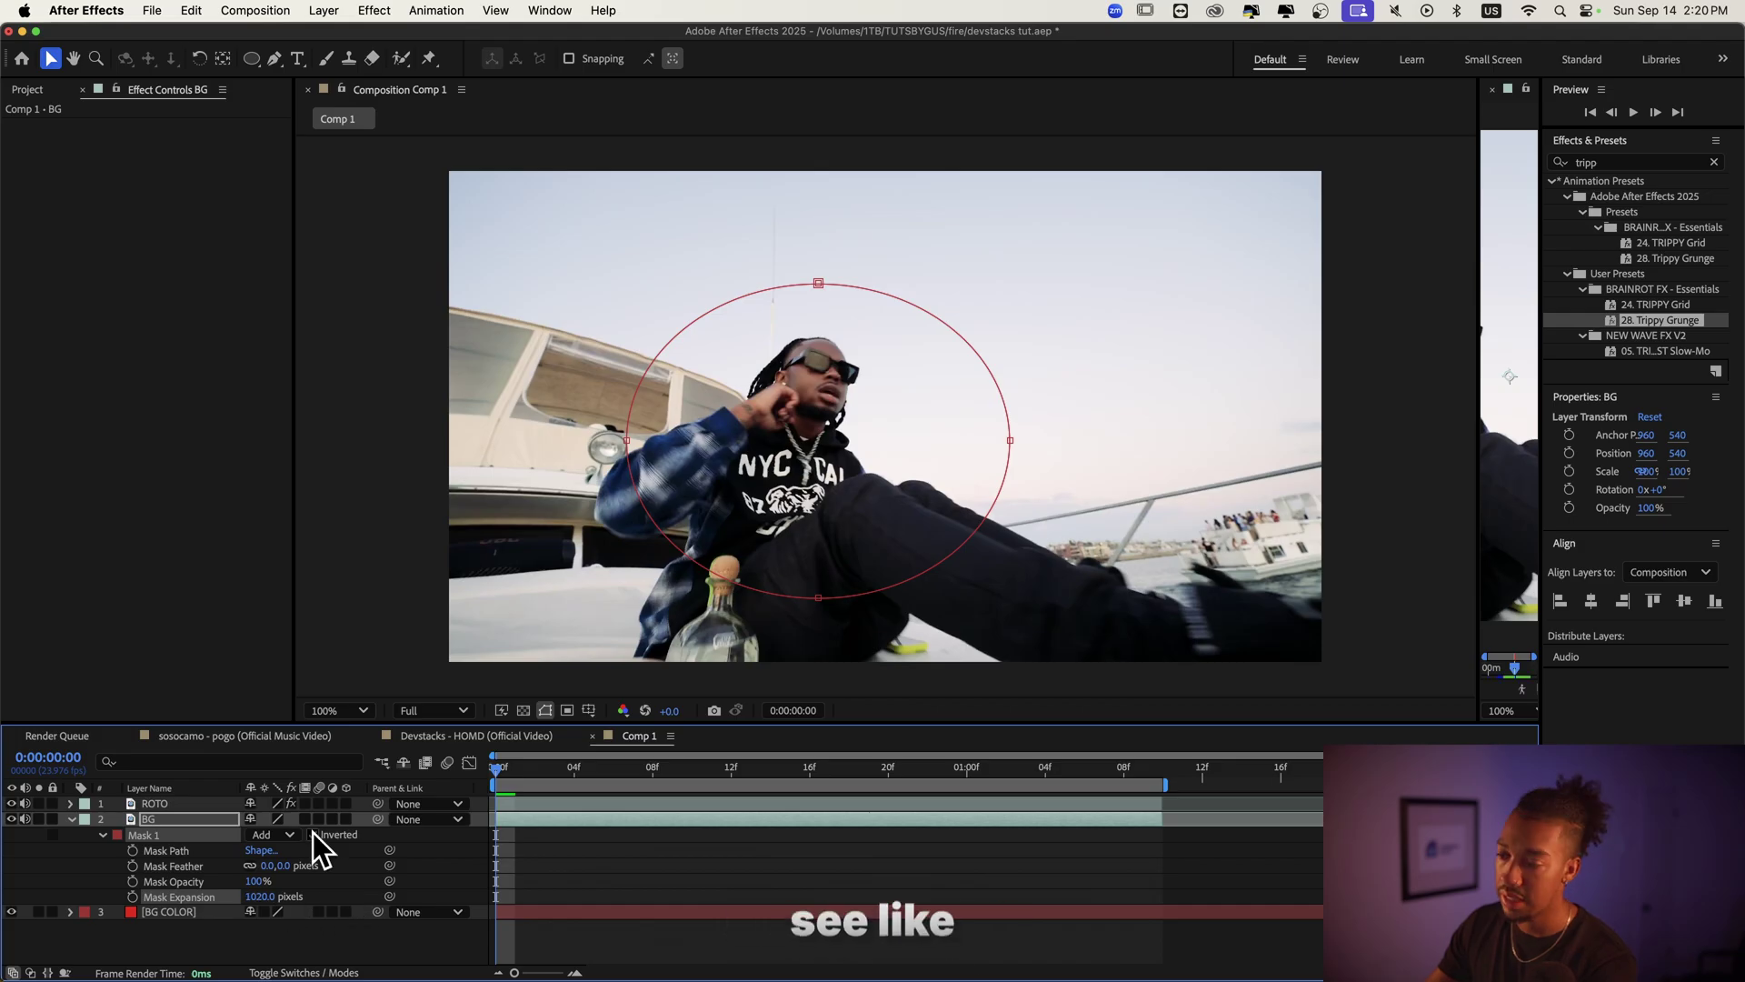
click(133, 898)
Set the BG mask's Mask Expansion to -60 pixels at 0:00:00:10 and preview the animation
drag(522, 765, 689, 767)
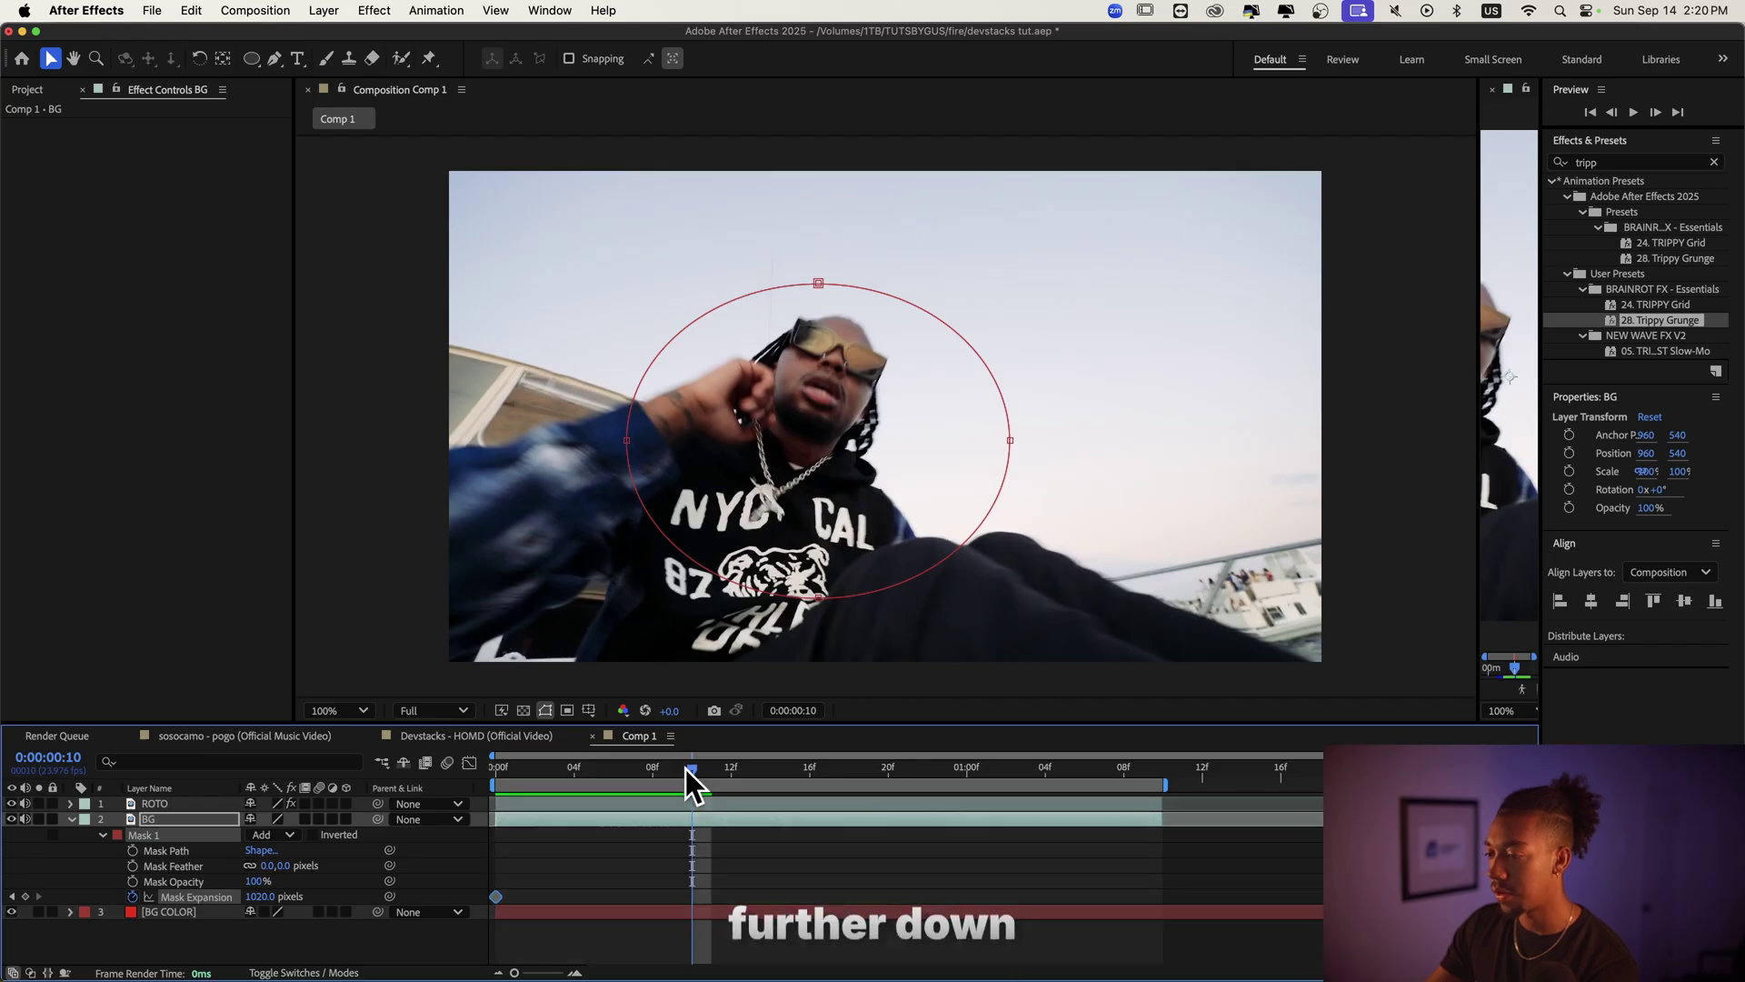
drag(273, 903, 206, 939)
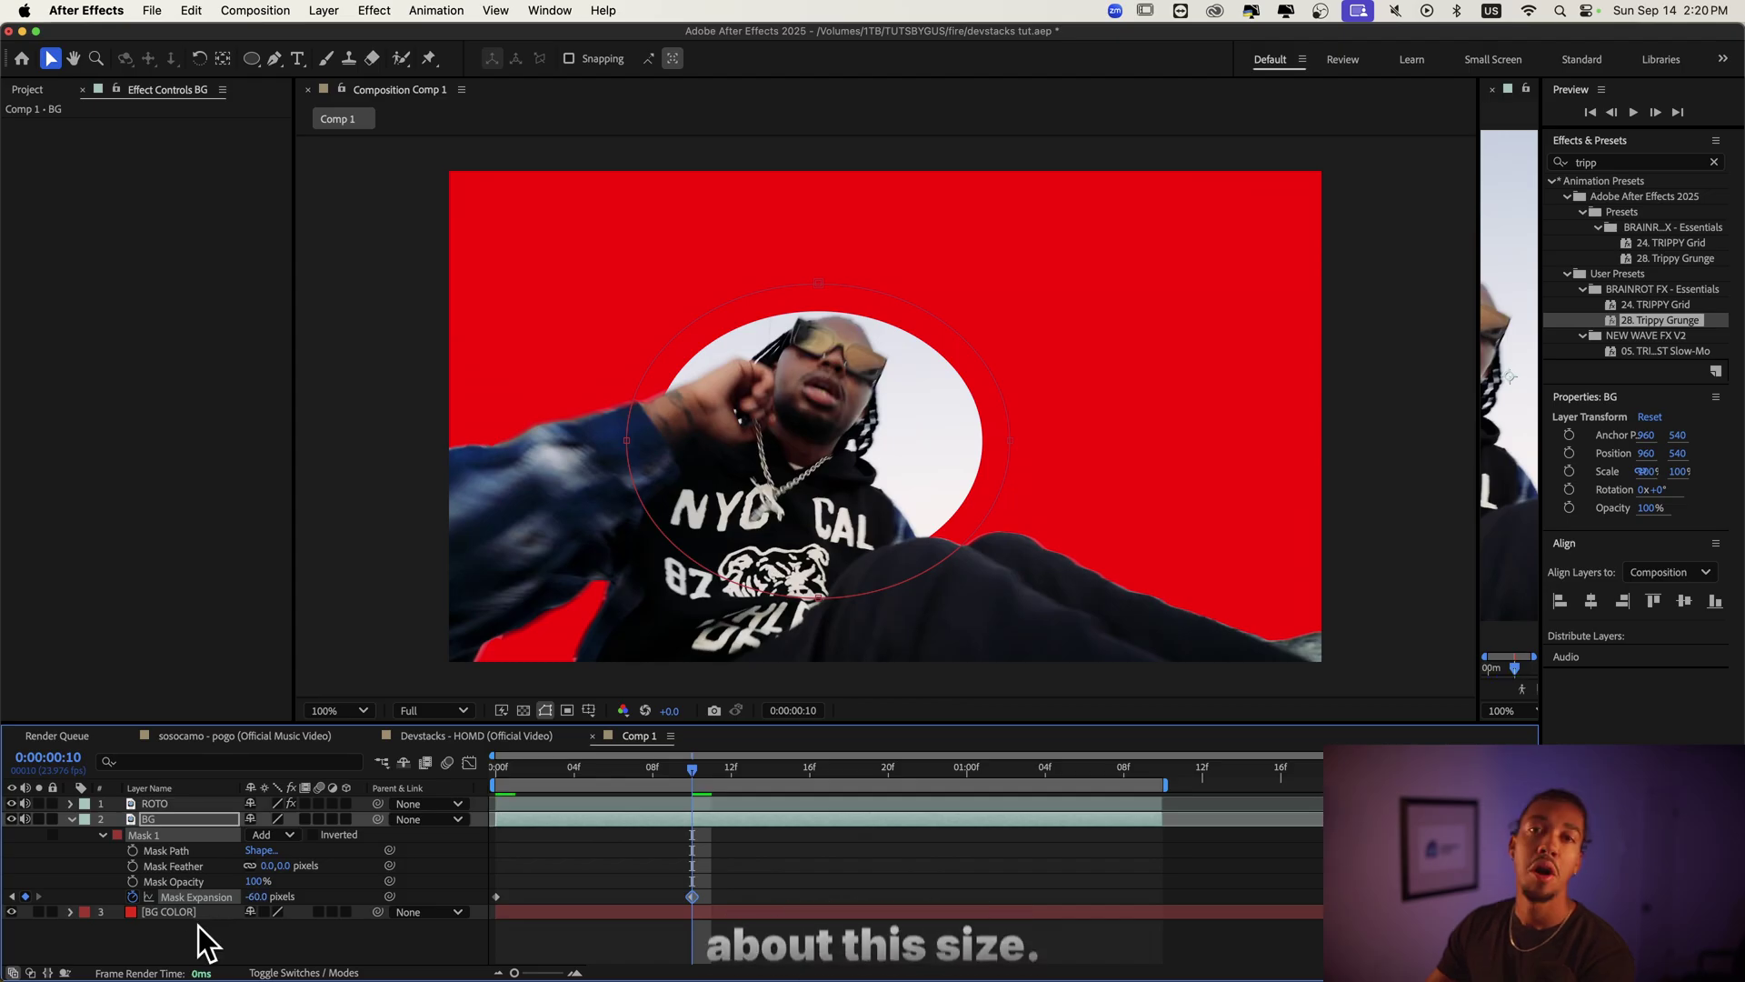
key(space)
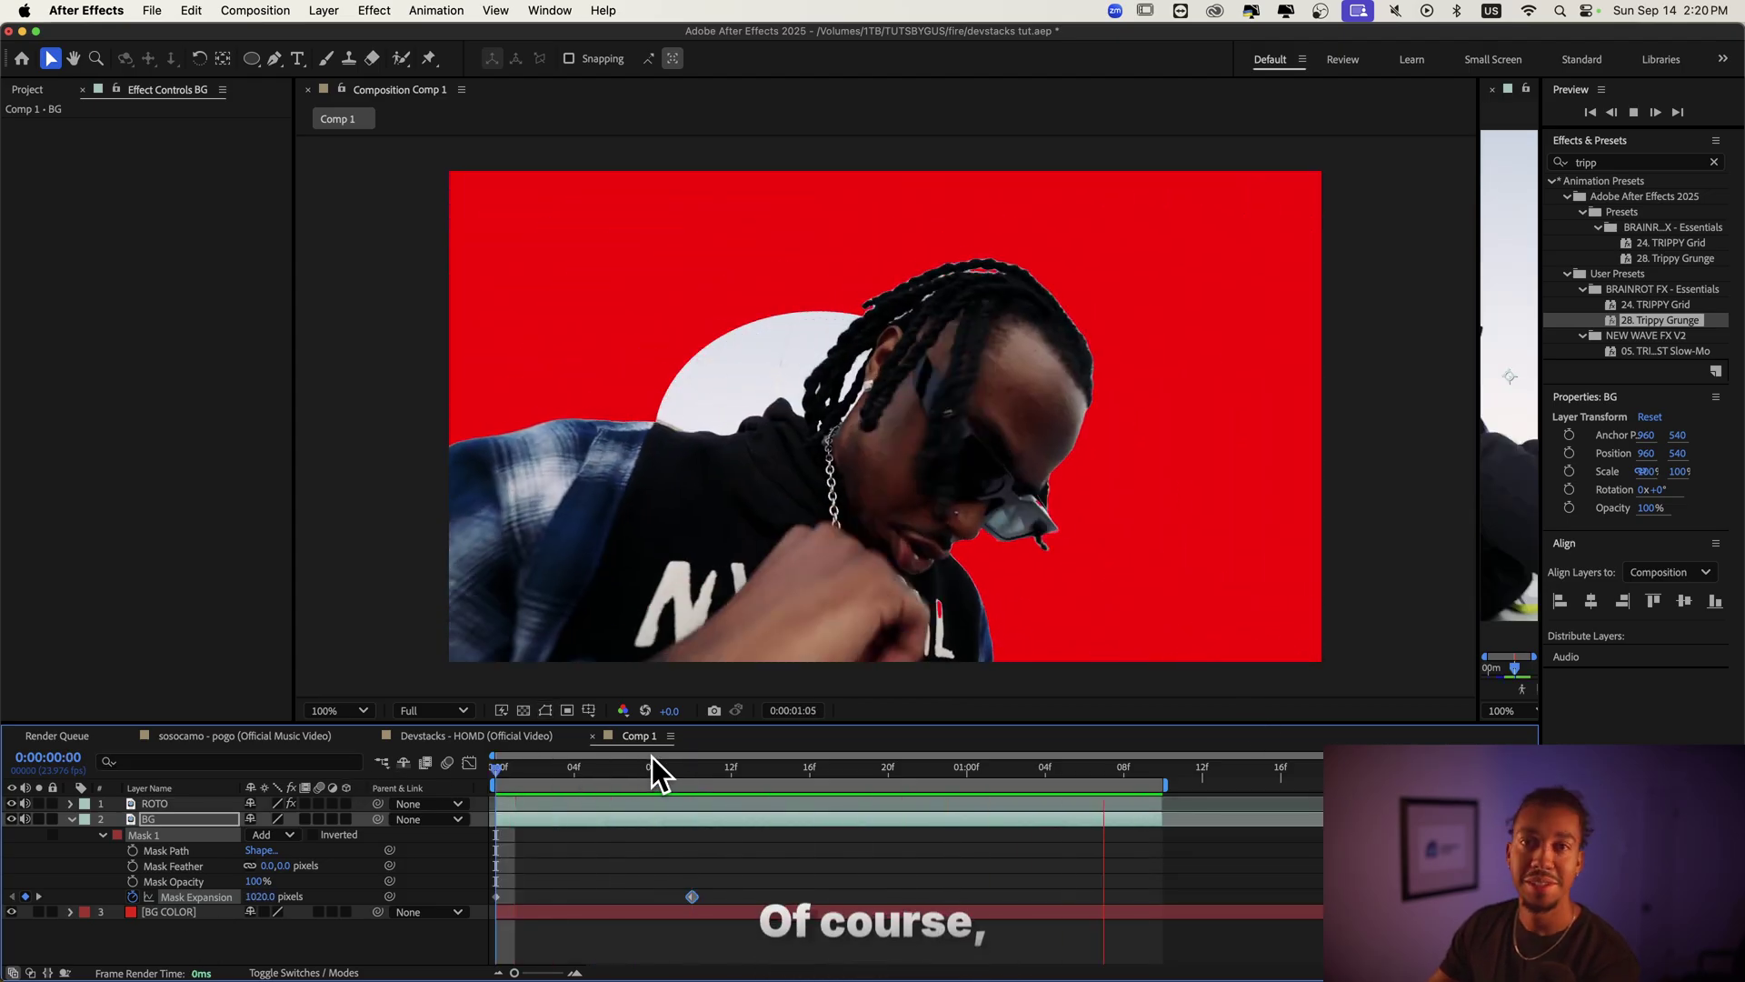
key(space)
Apply Easy Ease to both Mask Expansion keyframes, move the second one to frame 11 and preview the motion
drag(733, 900, 401, 908)
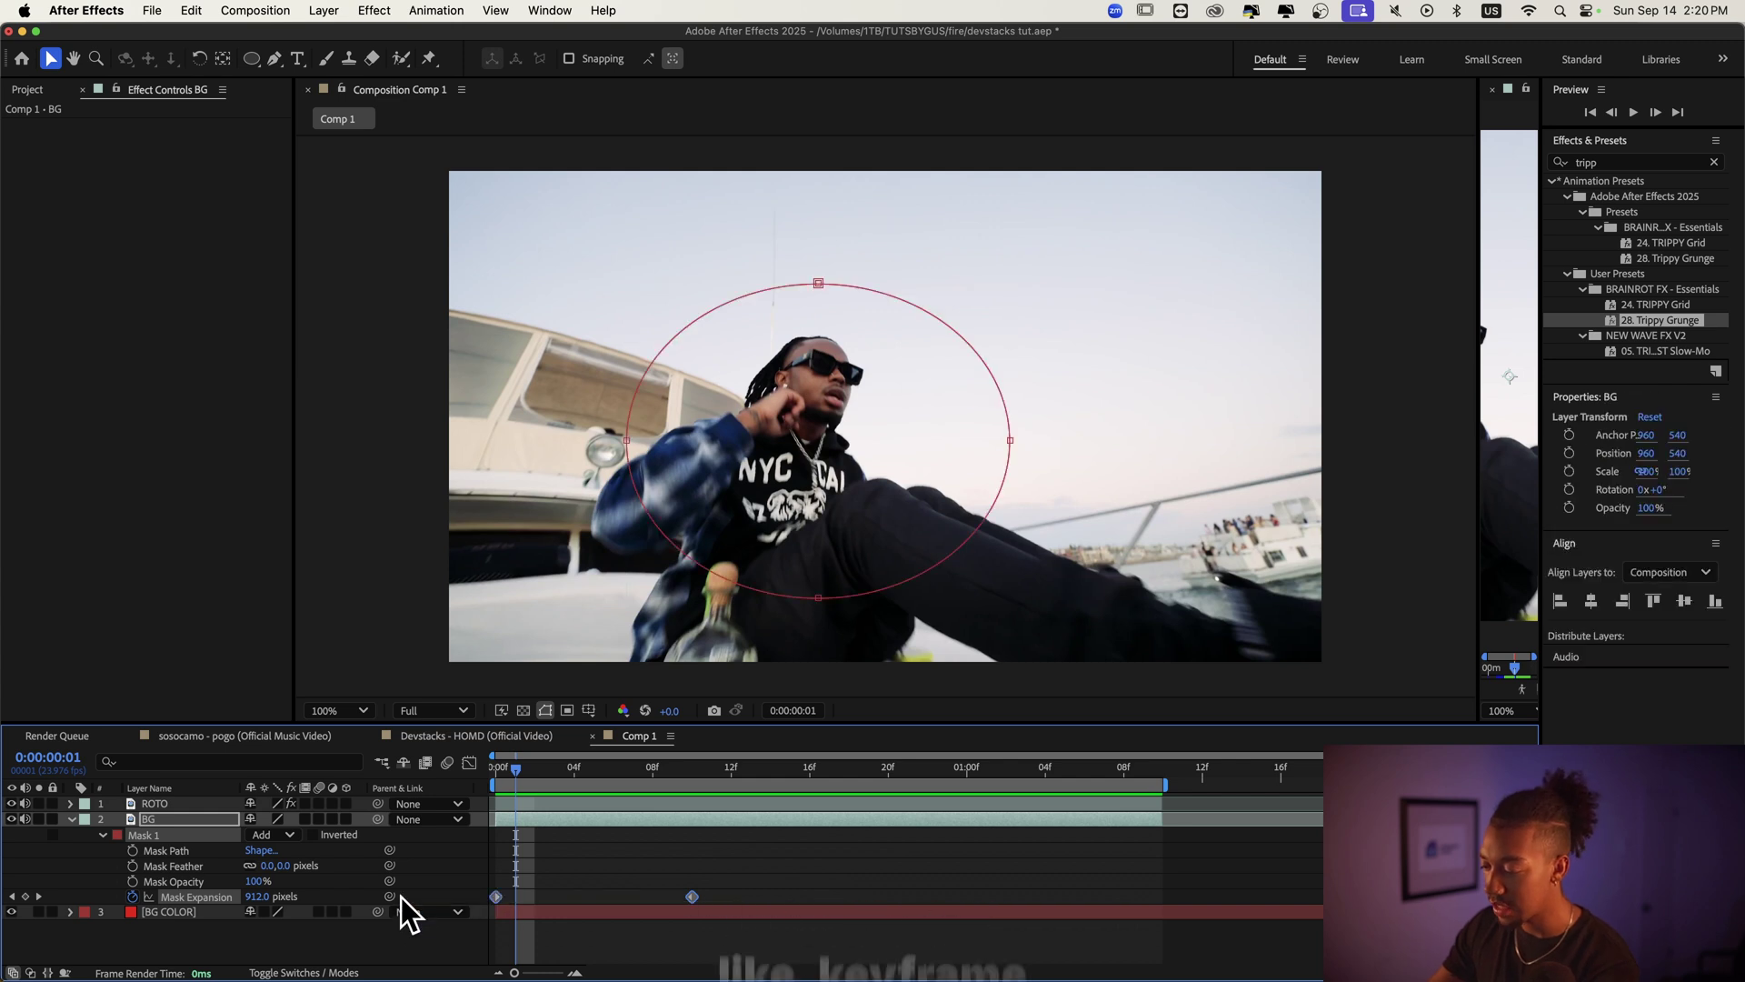
click(479, 770)
key(space)
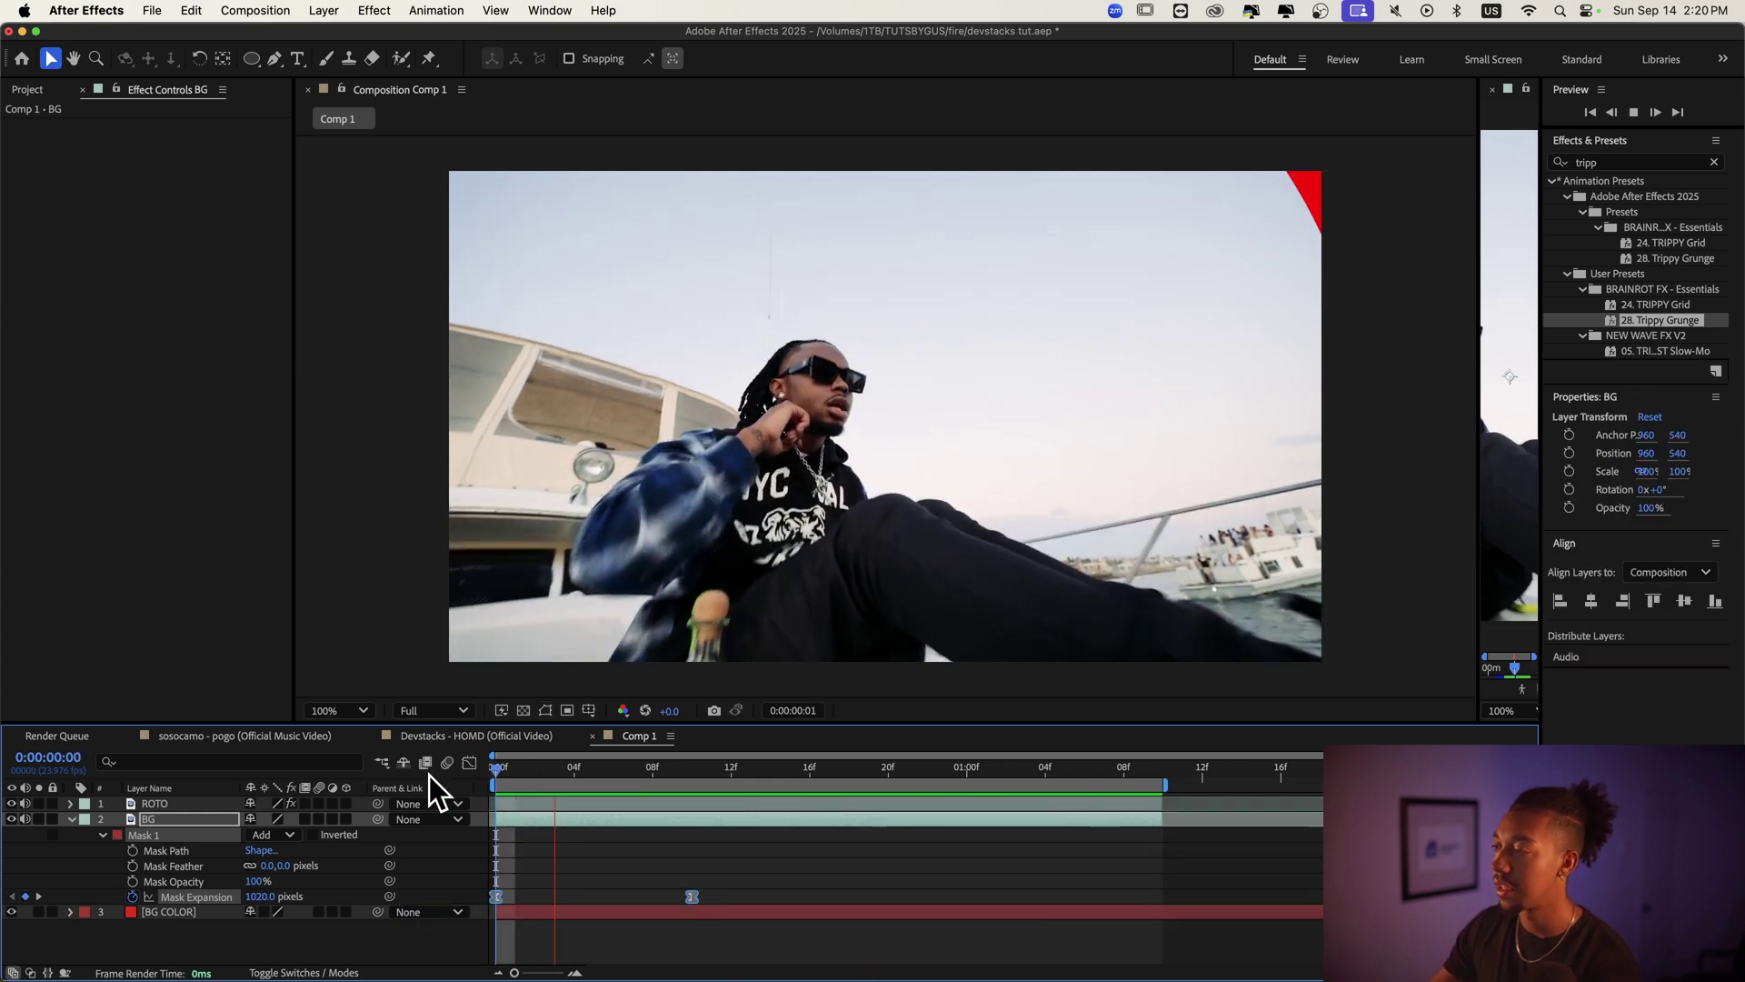
drag(694, 898, 712, 898)
drag(655, 771, 427, 783)
key(space)
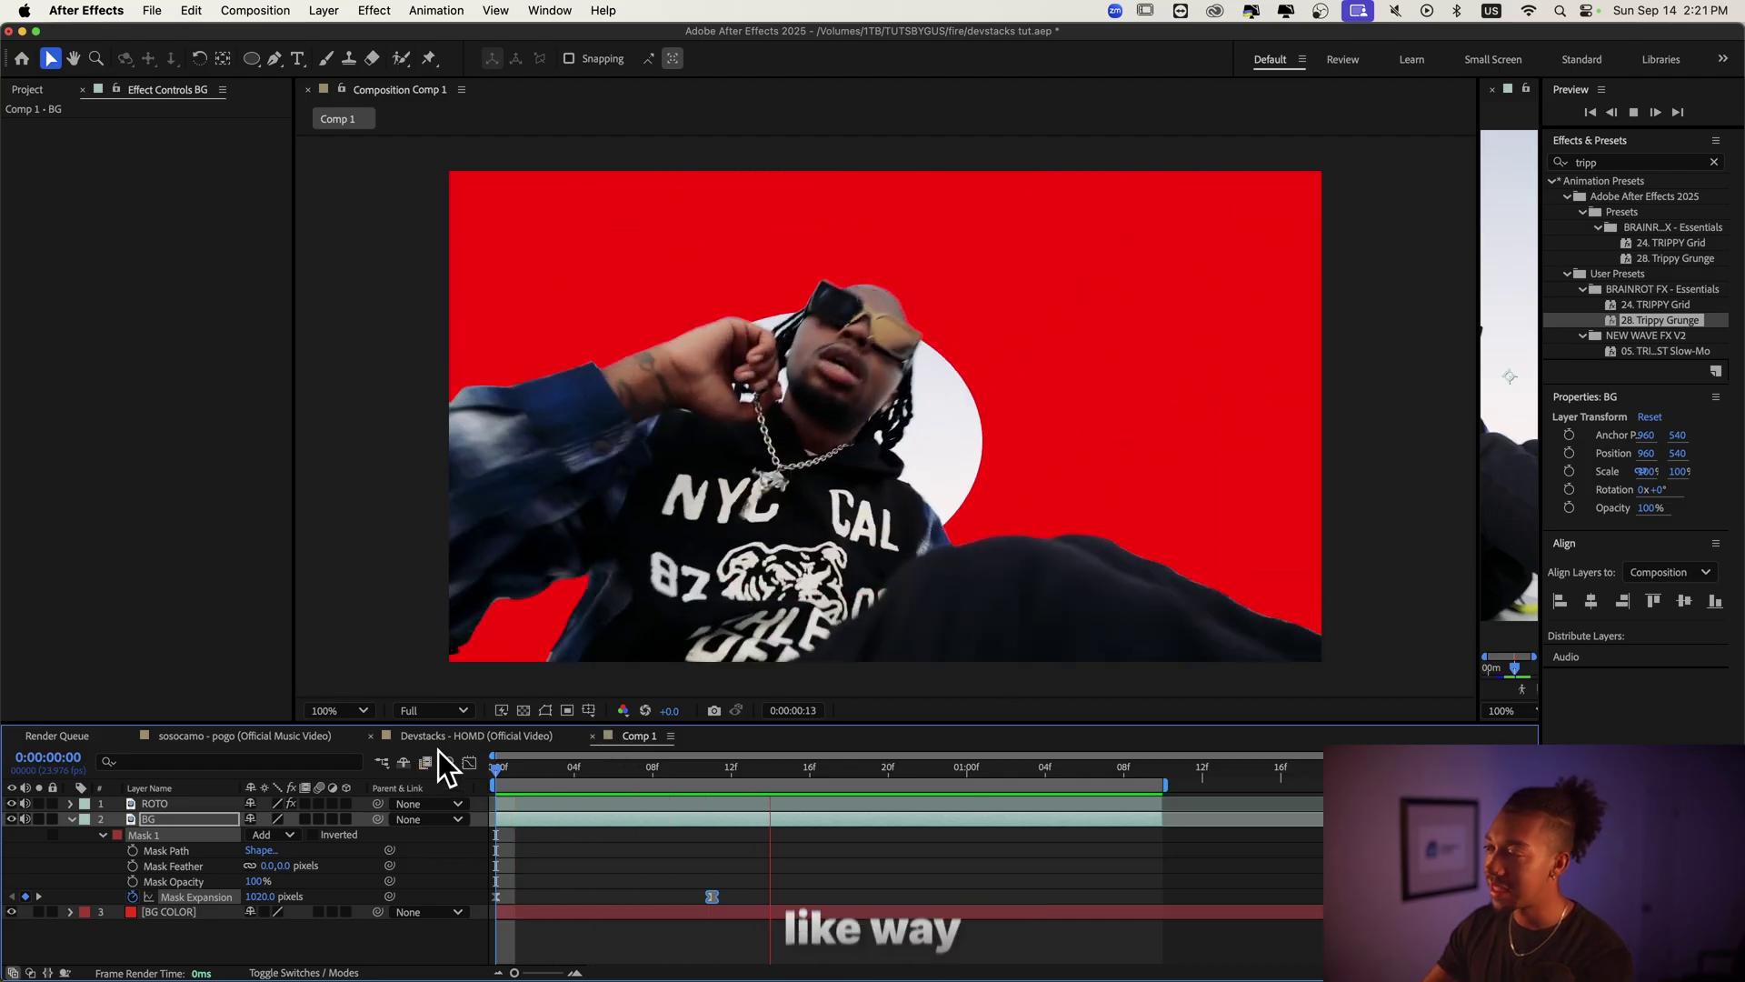
key(space)
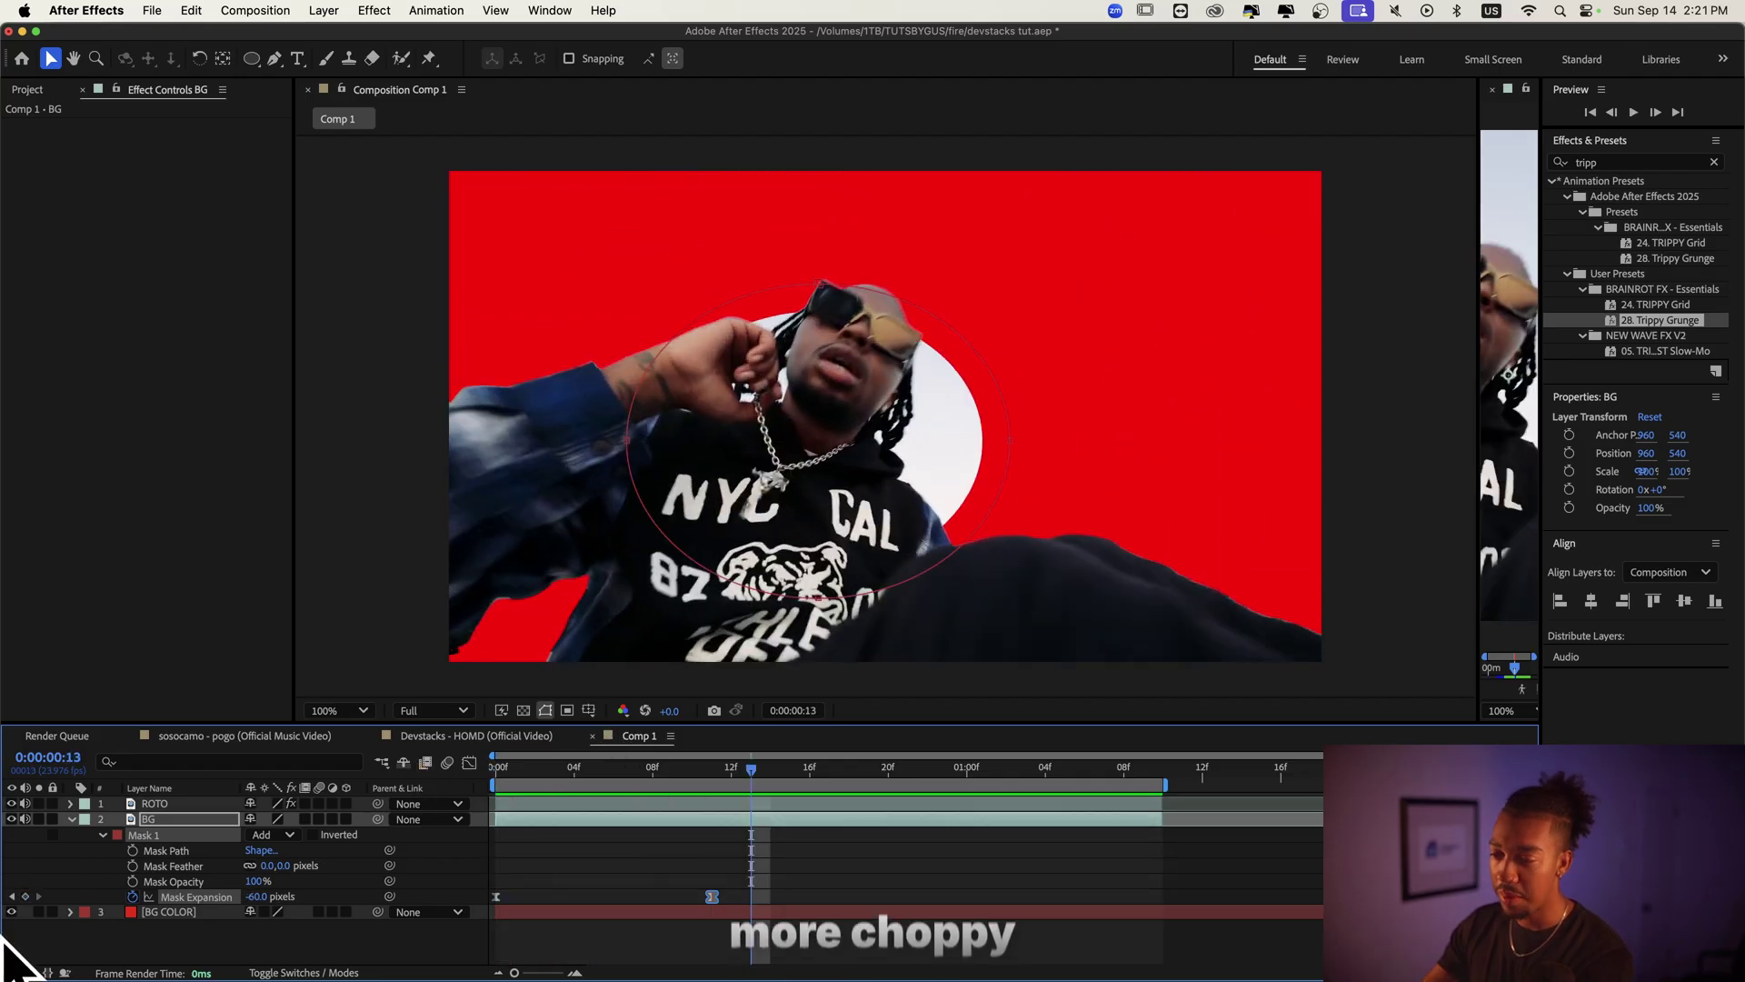
Add the expression posterizeTime(8); wiggle(24,50) to the BG layer's Mask Expansion and preview it
alt+click(129, 898)
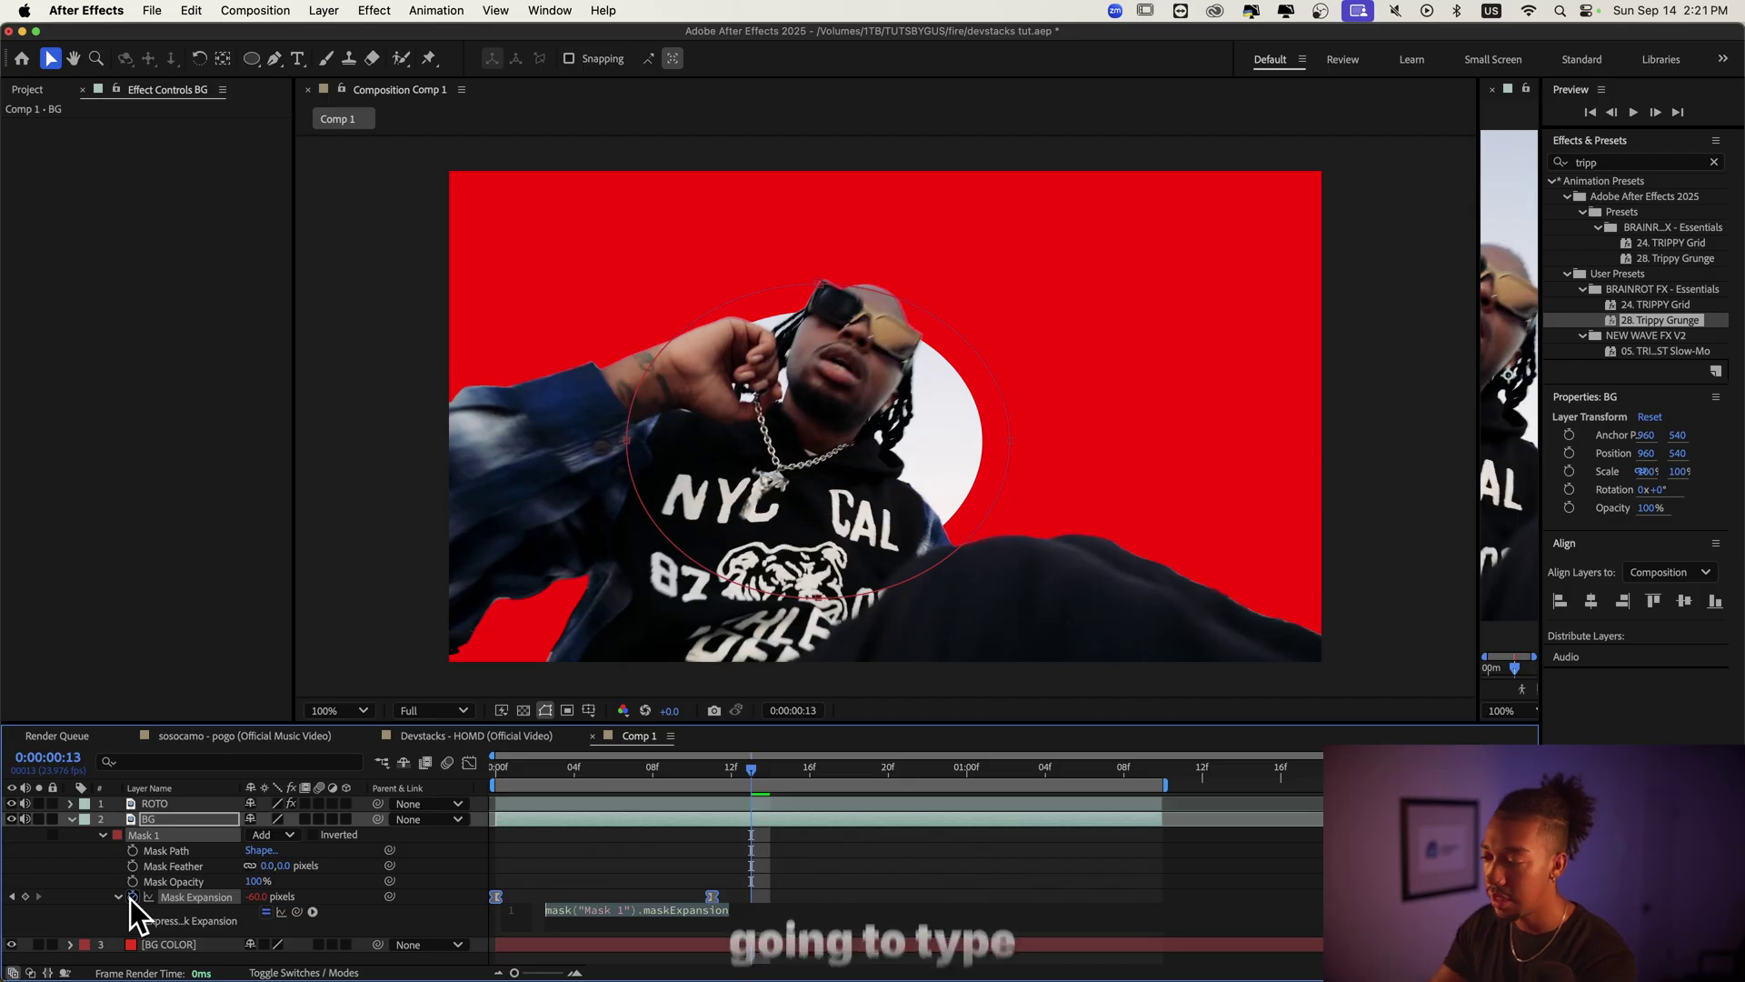
text(posterizeTime(8)
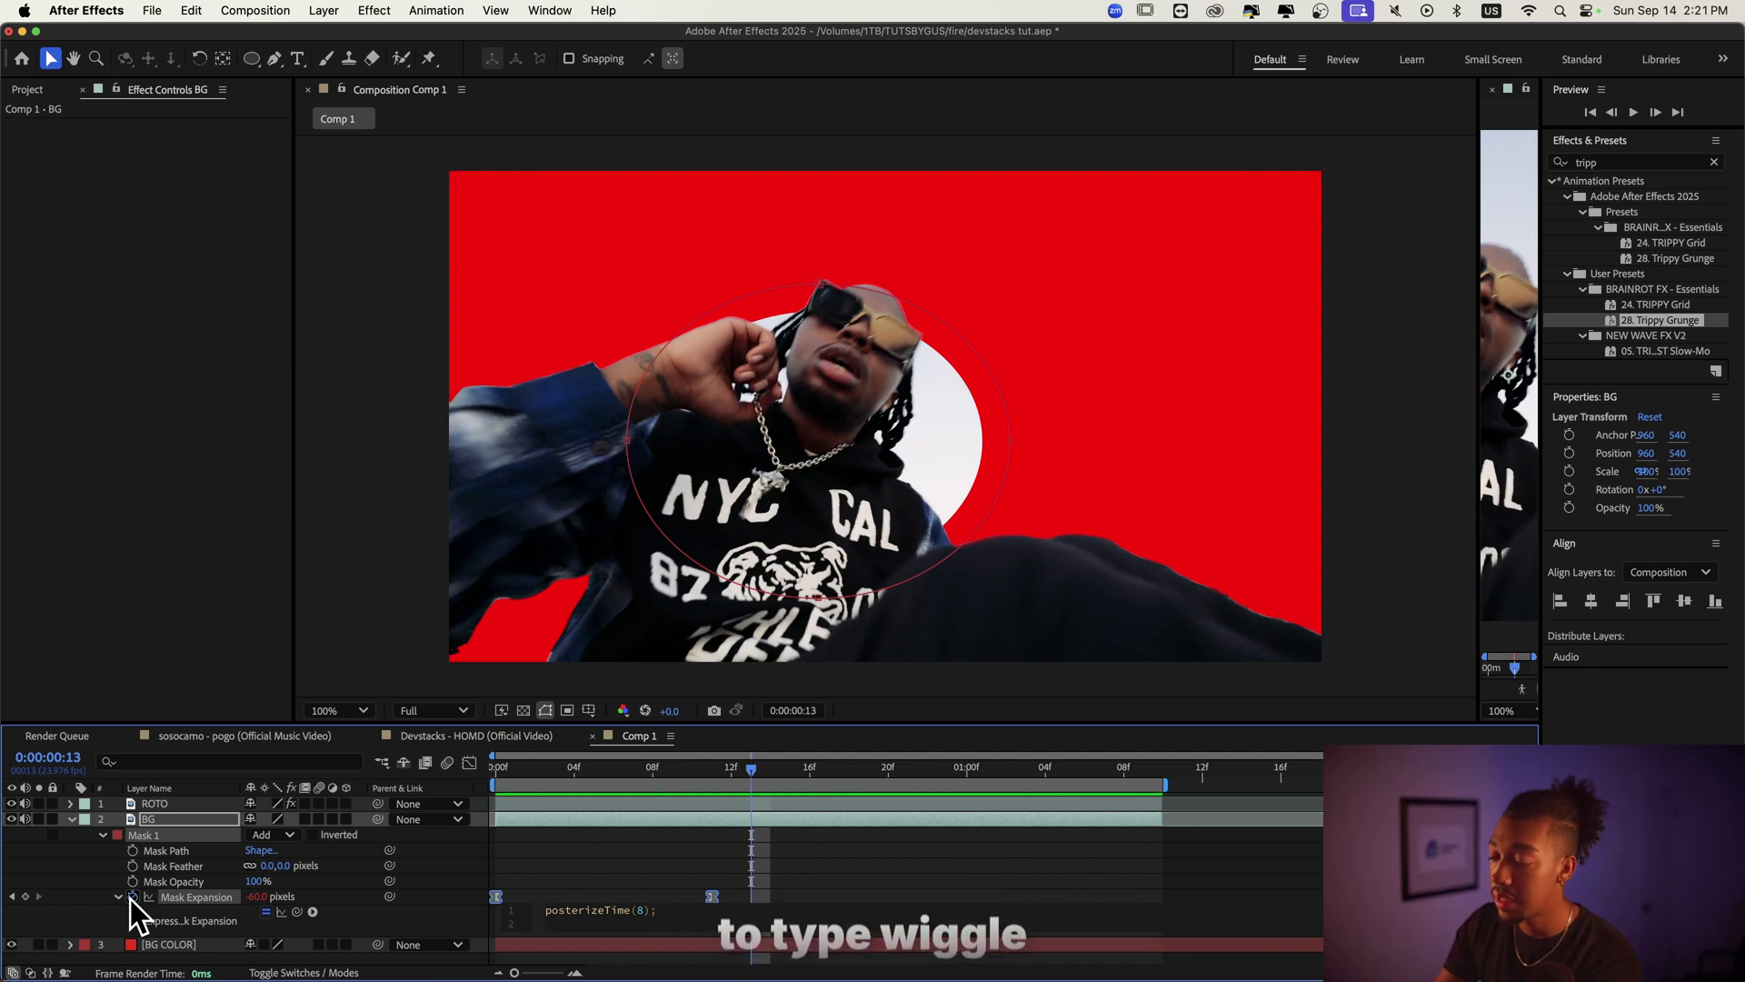
text(wiggle(24,)
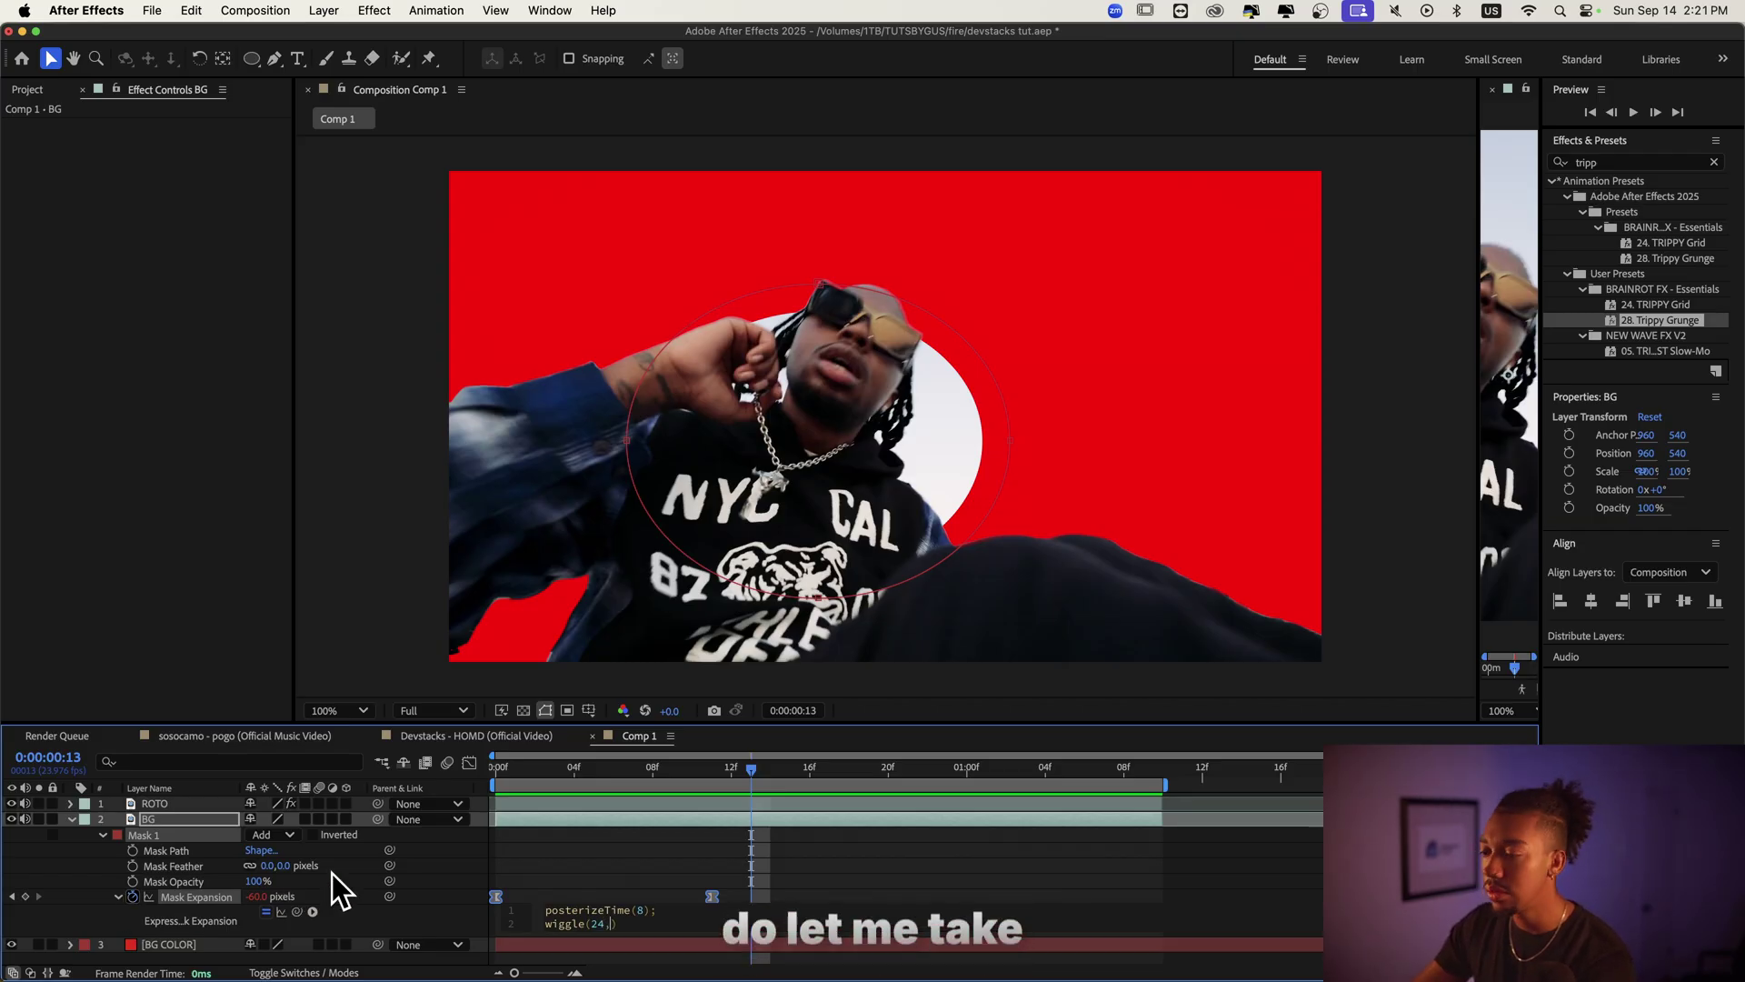
text(50)
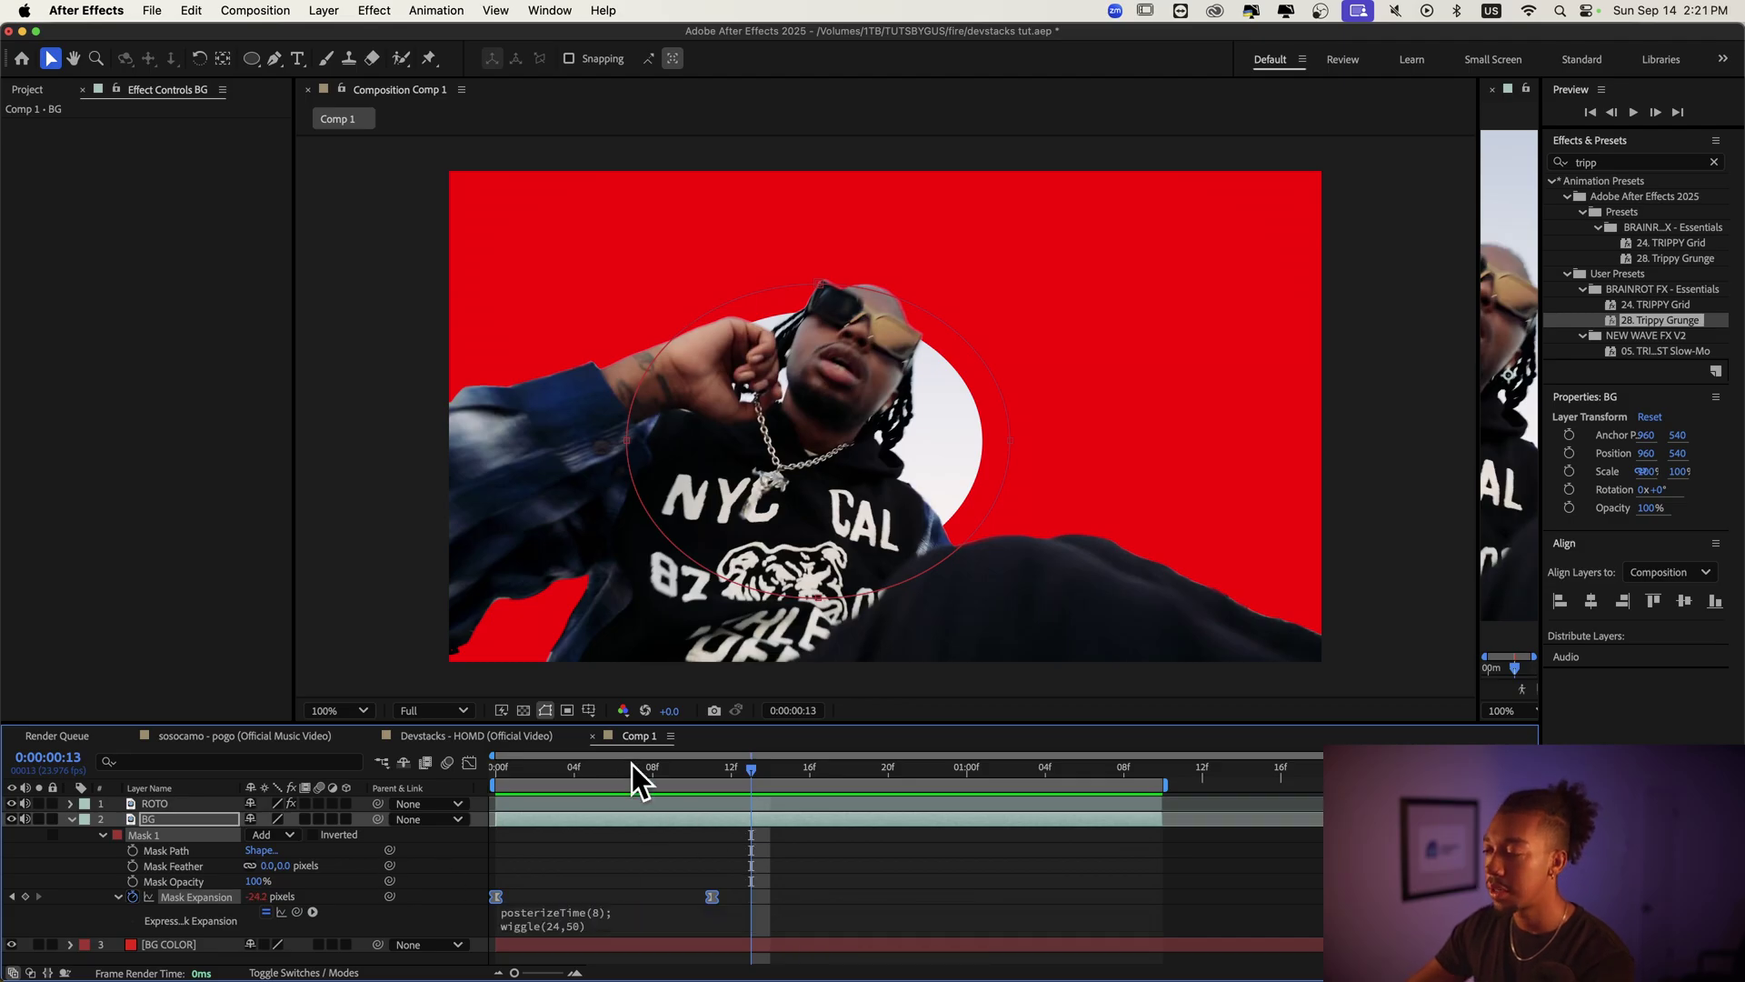
key(KP_Enter)
key(space)
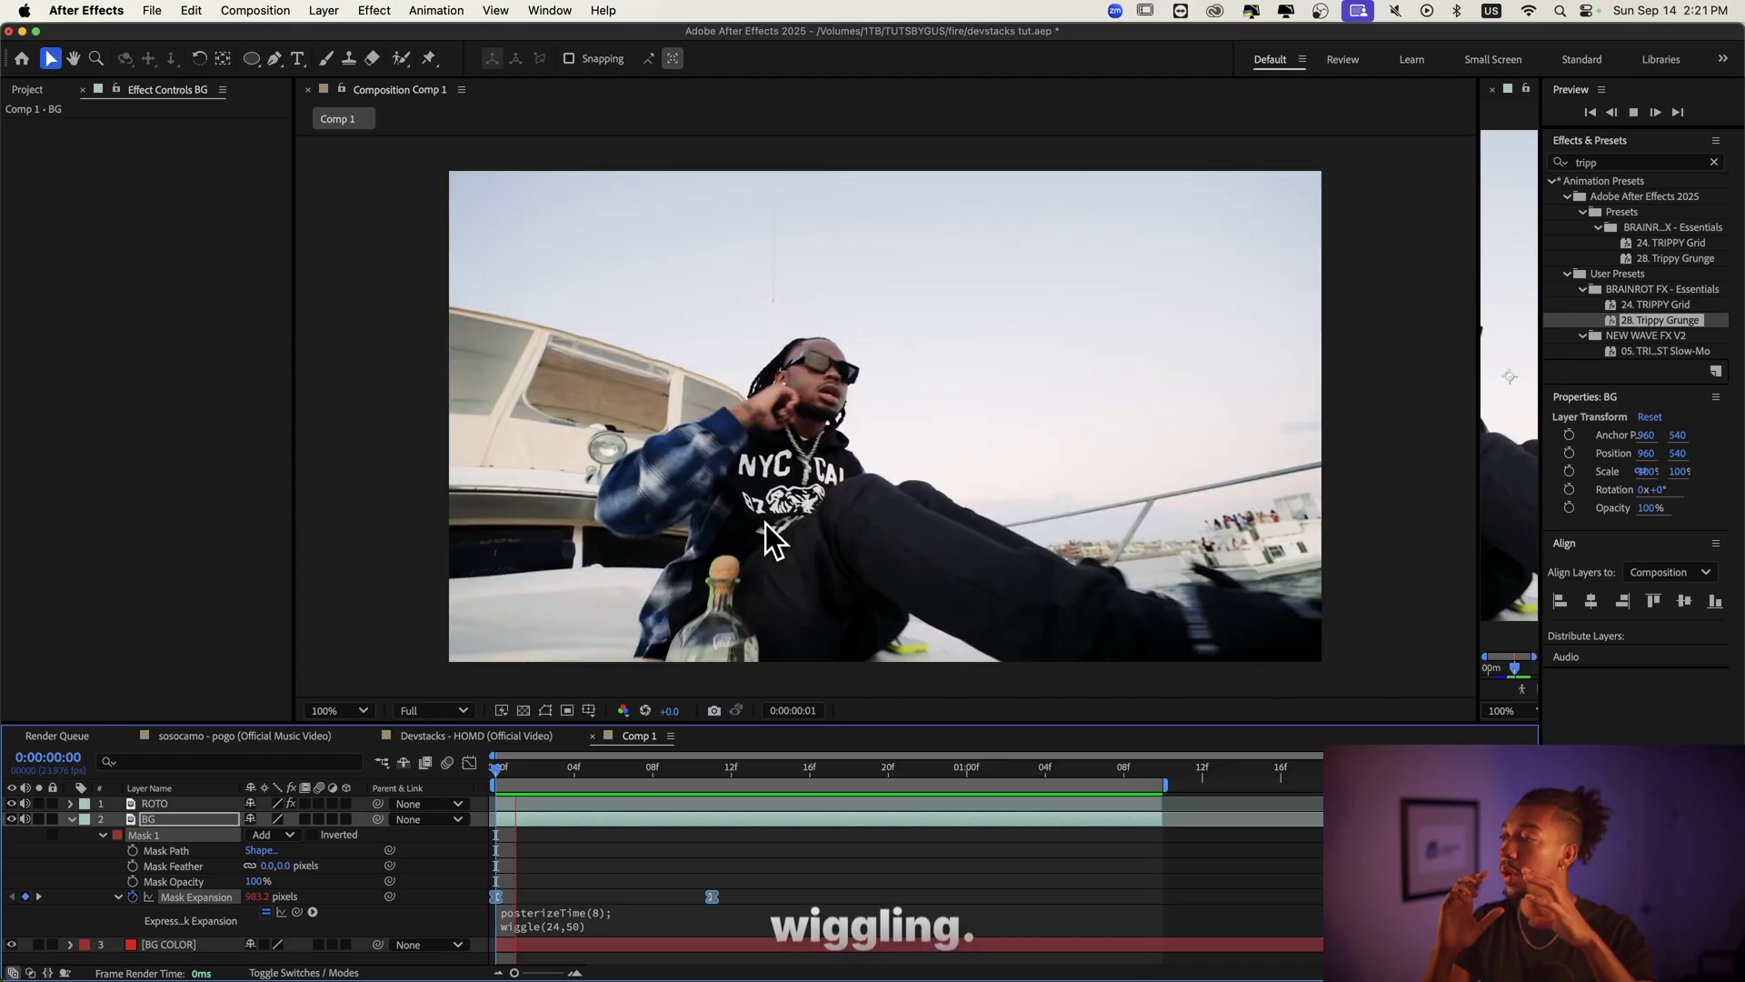
Raise the wiggle amount in the Mask Expansion expression to 150 and preview the result
click(607, 926)
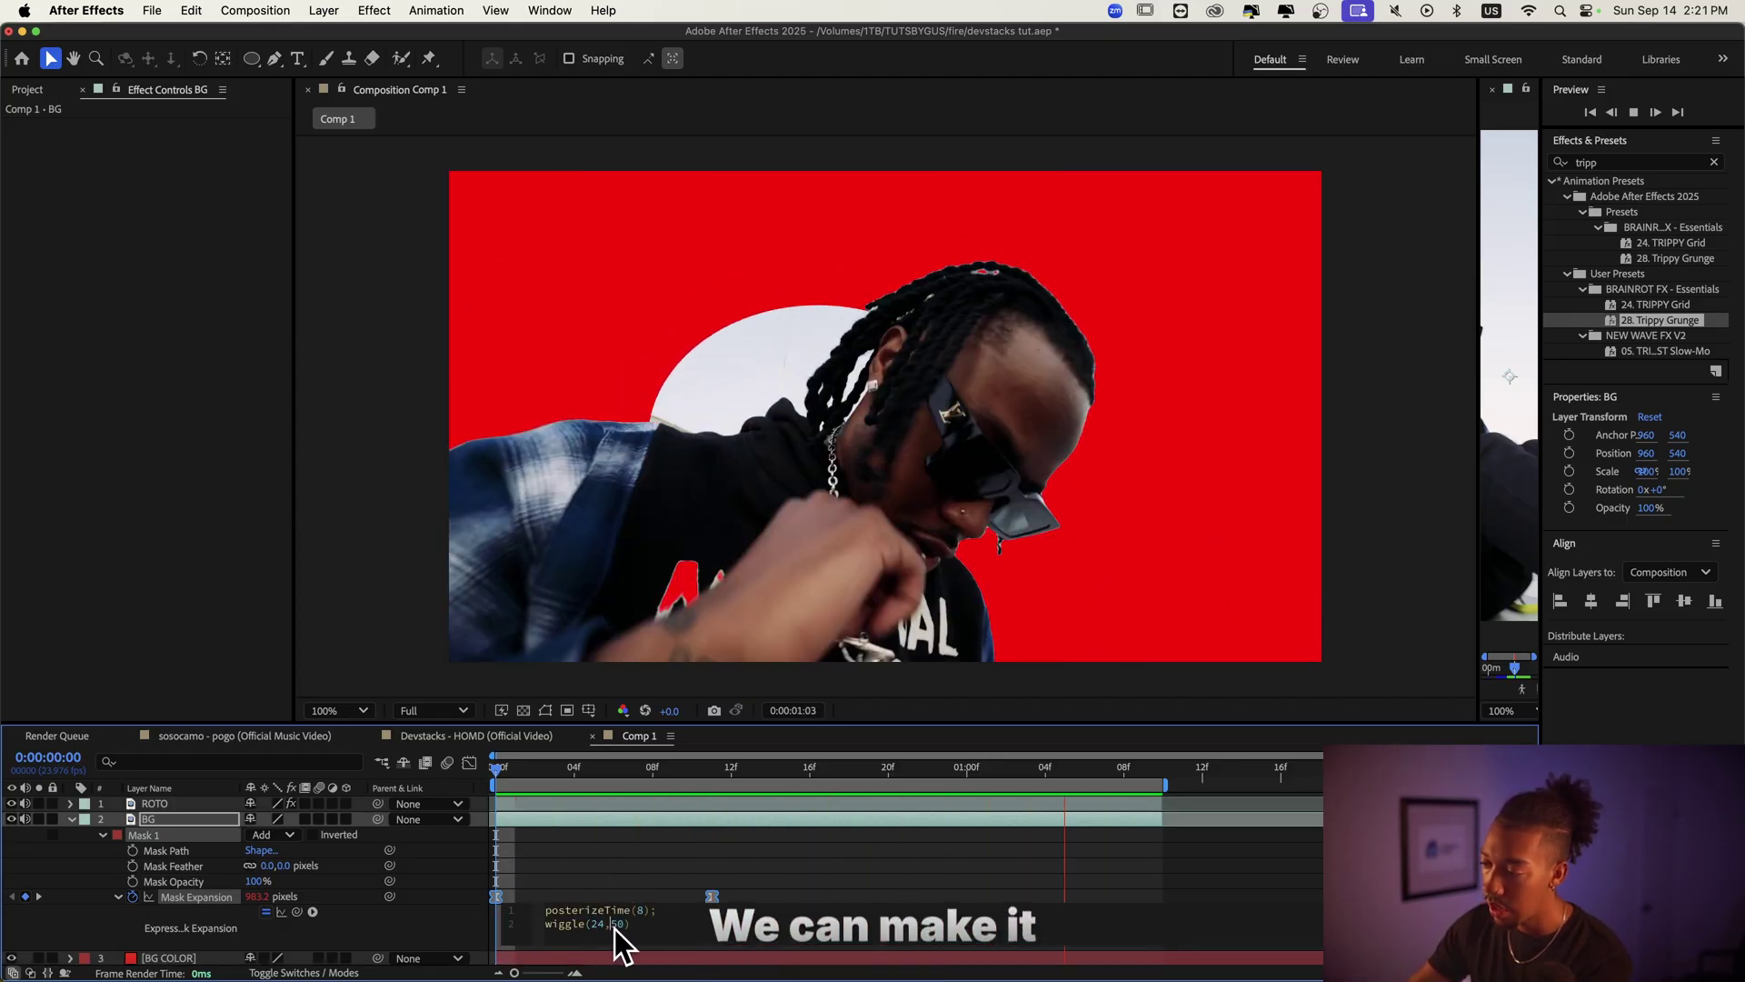
text(1)
click(591, 769)
key(space)
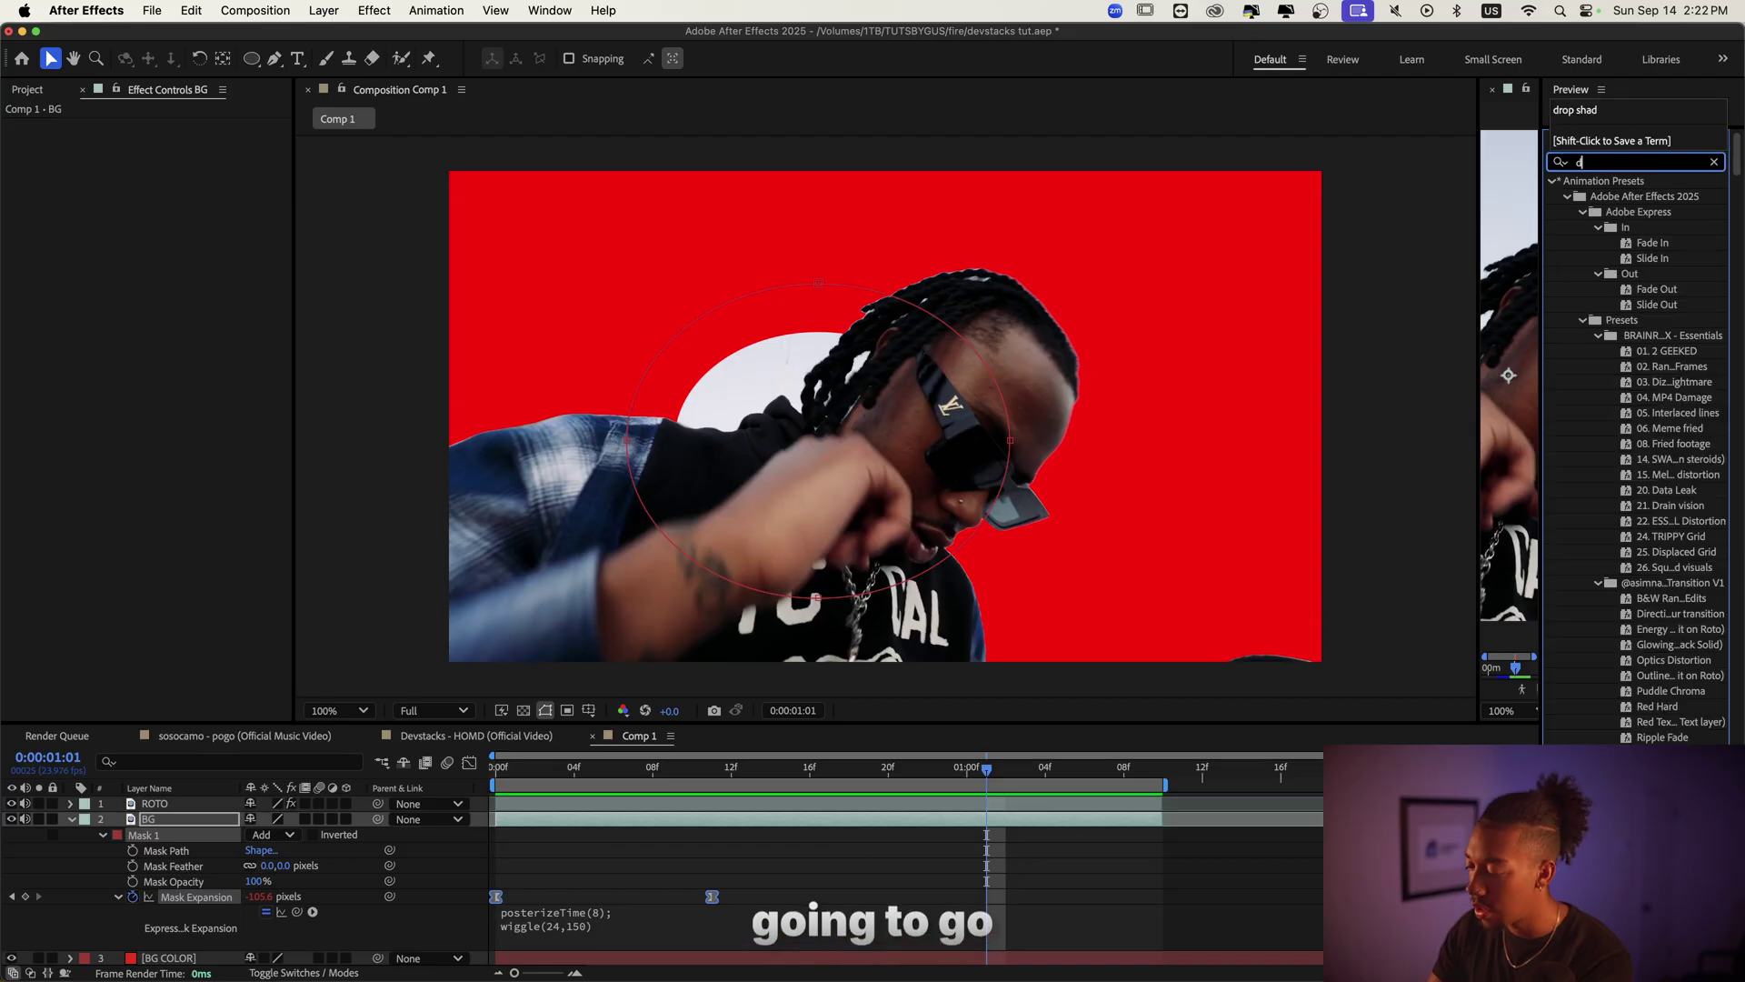
Find the one-click drop shadow user preset (number 30) and apply it to the BG layer
text(op s)
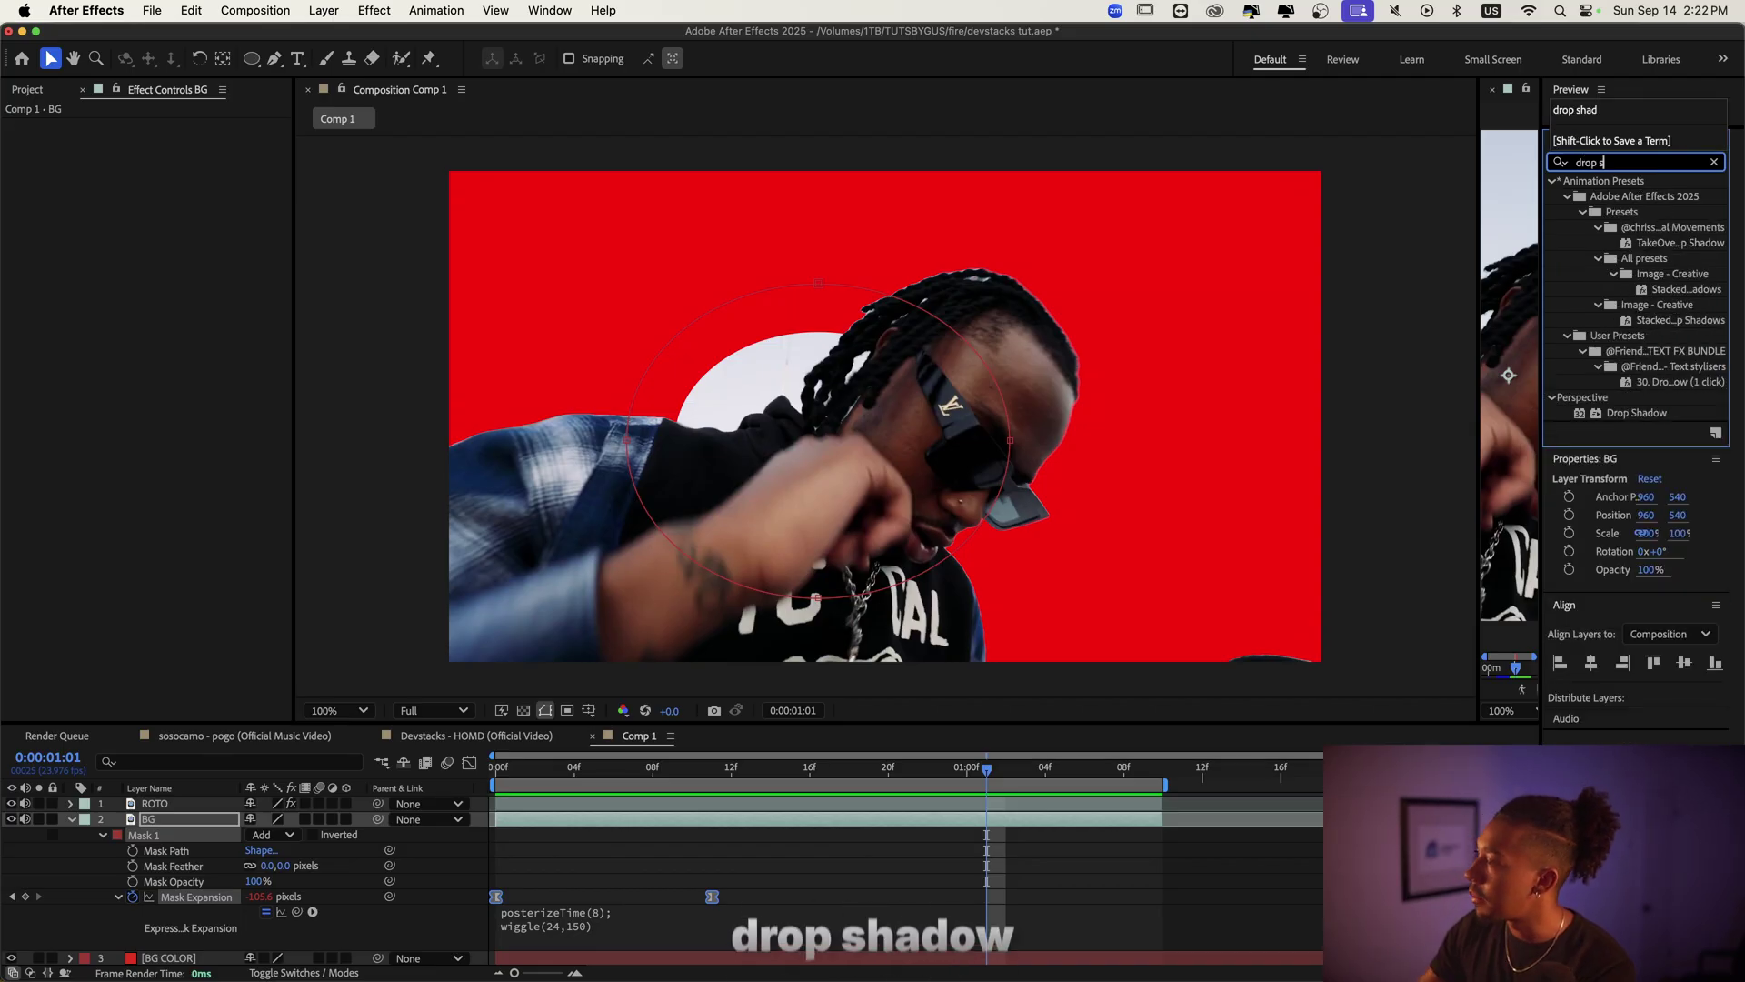
double_click(1672, 383)
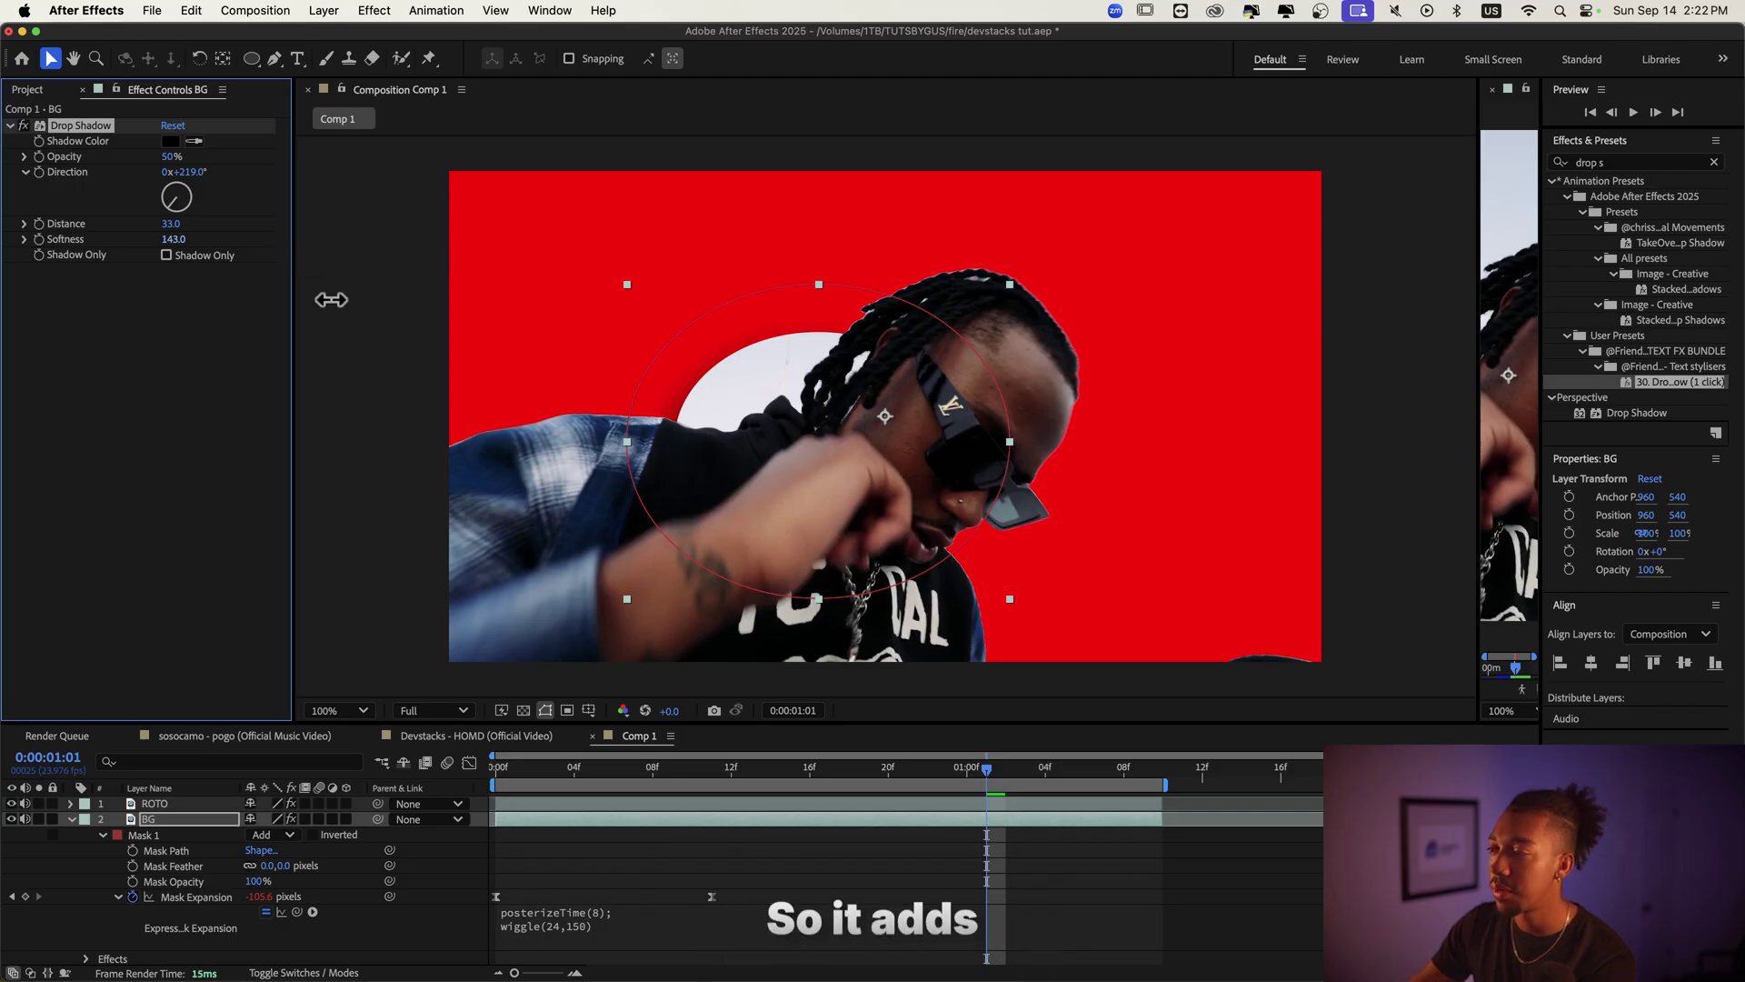
Set the BG layer's drop shadow direction to 176° and preview the composition
key(space)
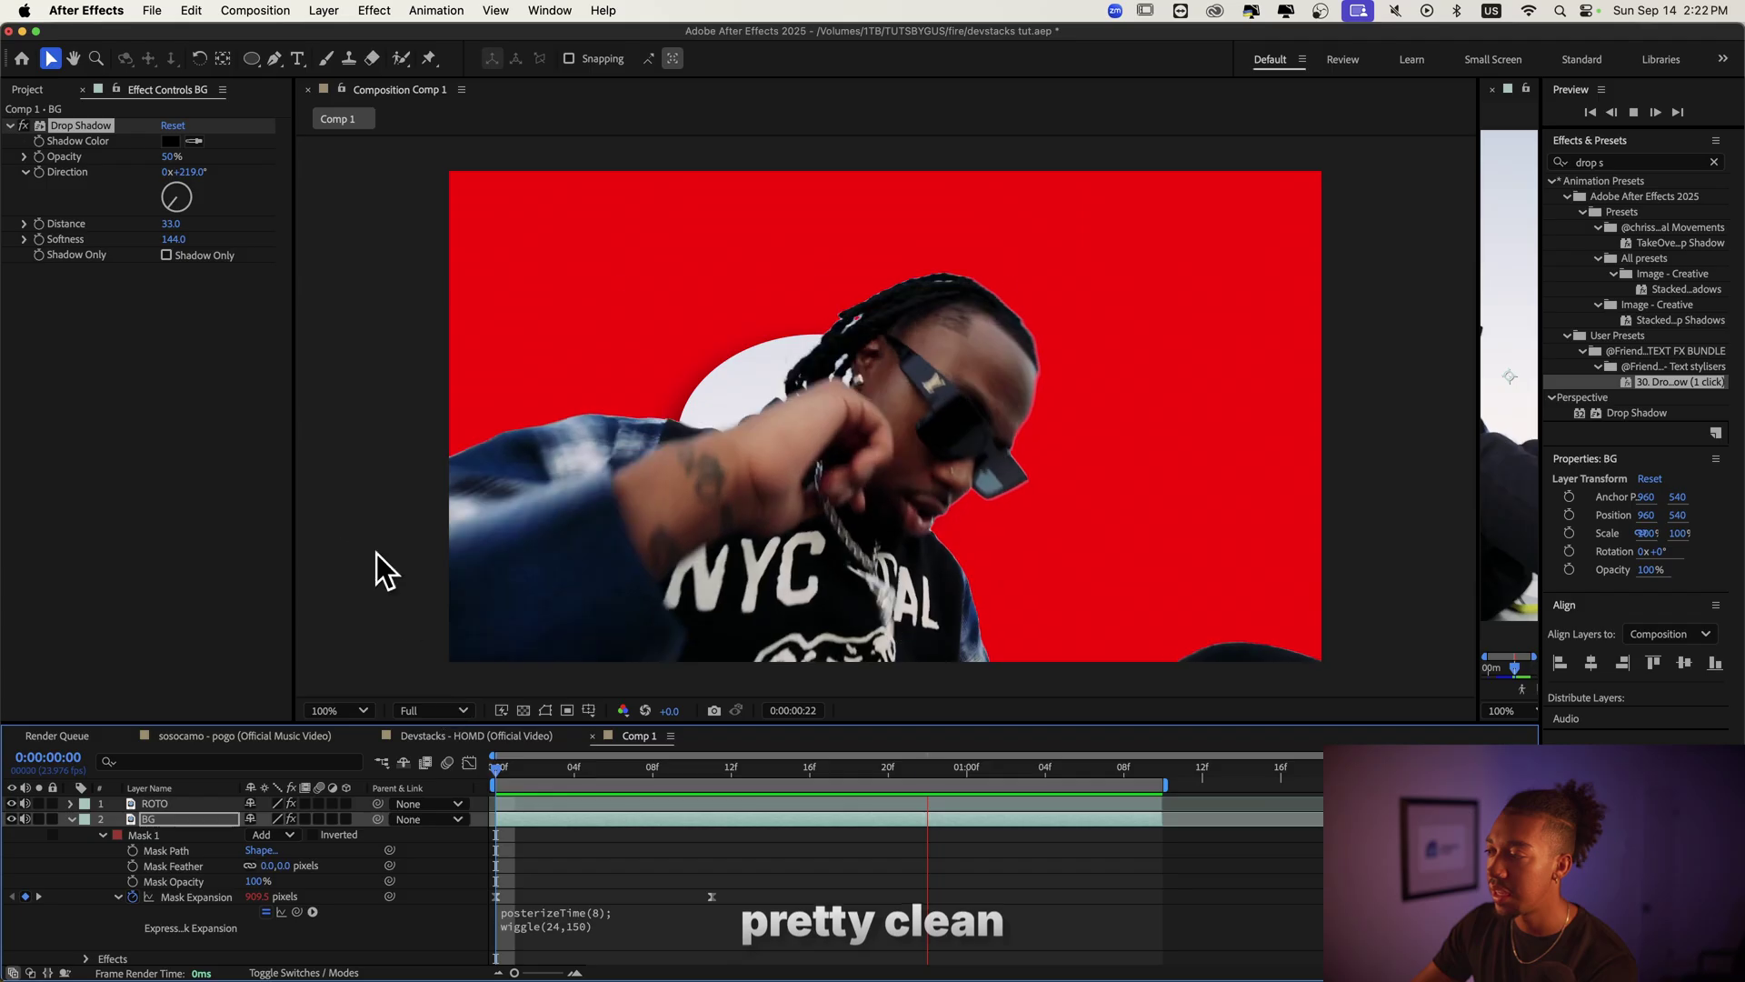
click(177, 216)
key(space)
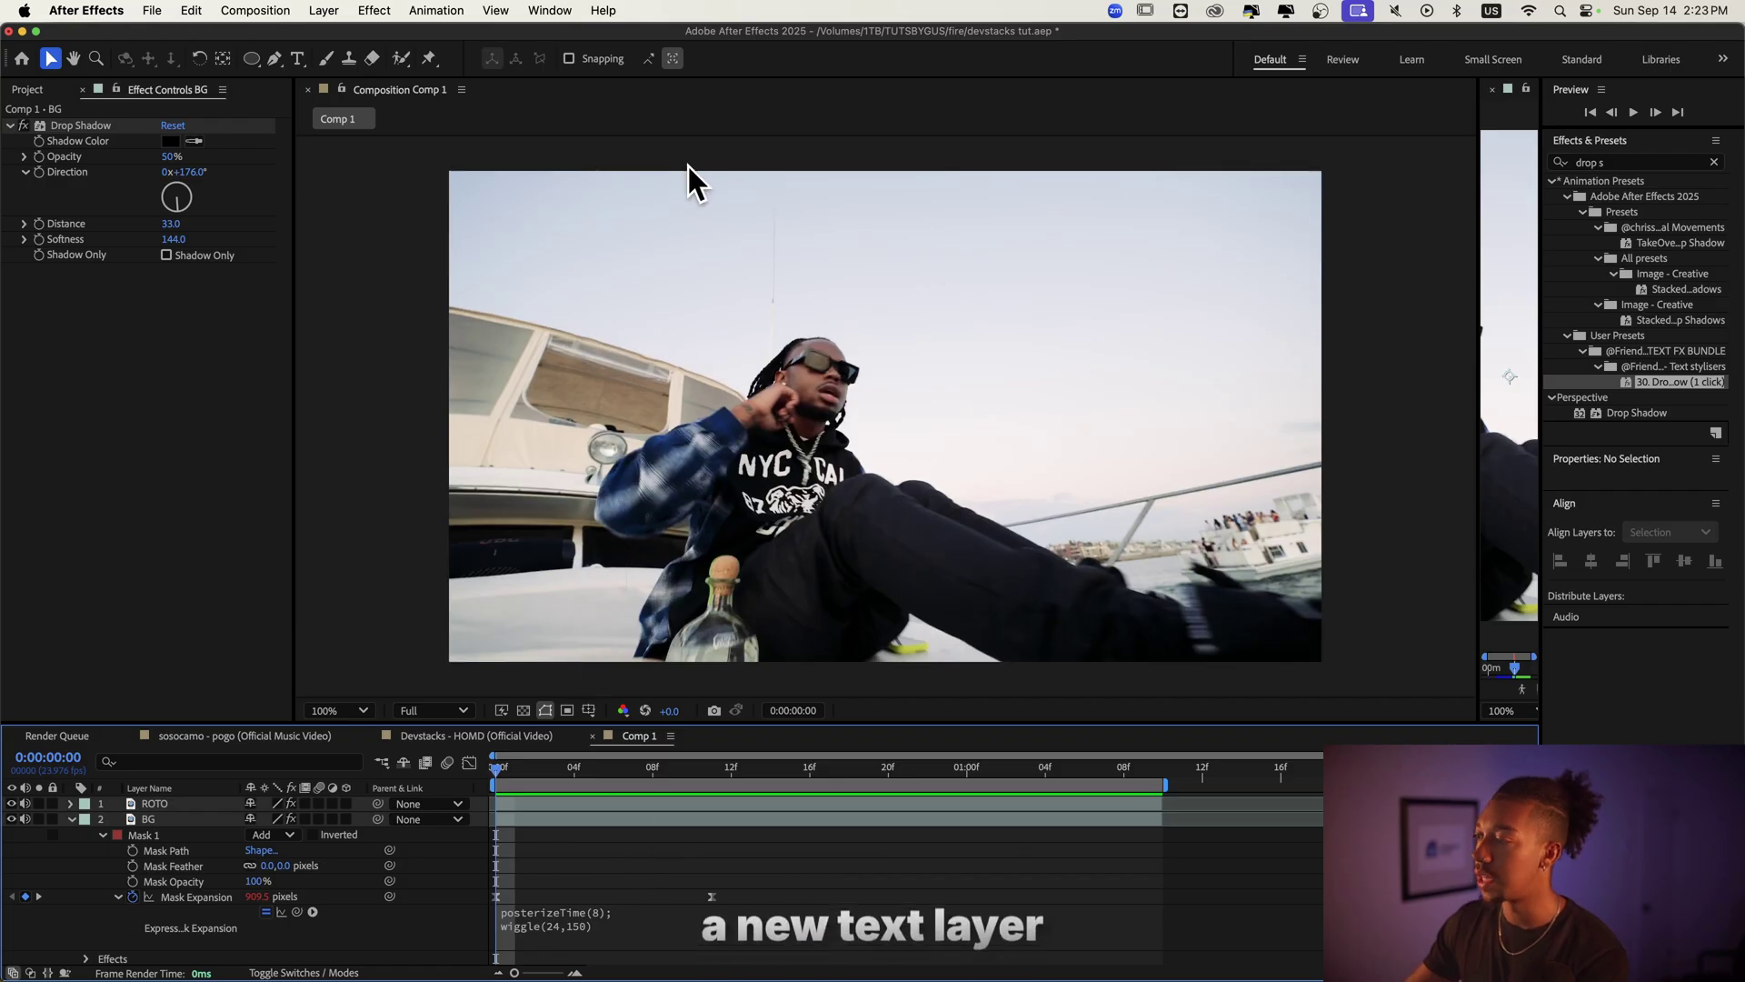
Add a text layer reading DEVSTACKS near the top of the frame and set its font to Inter Tight
key(super+t)
click(681, 284)
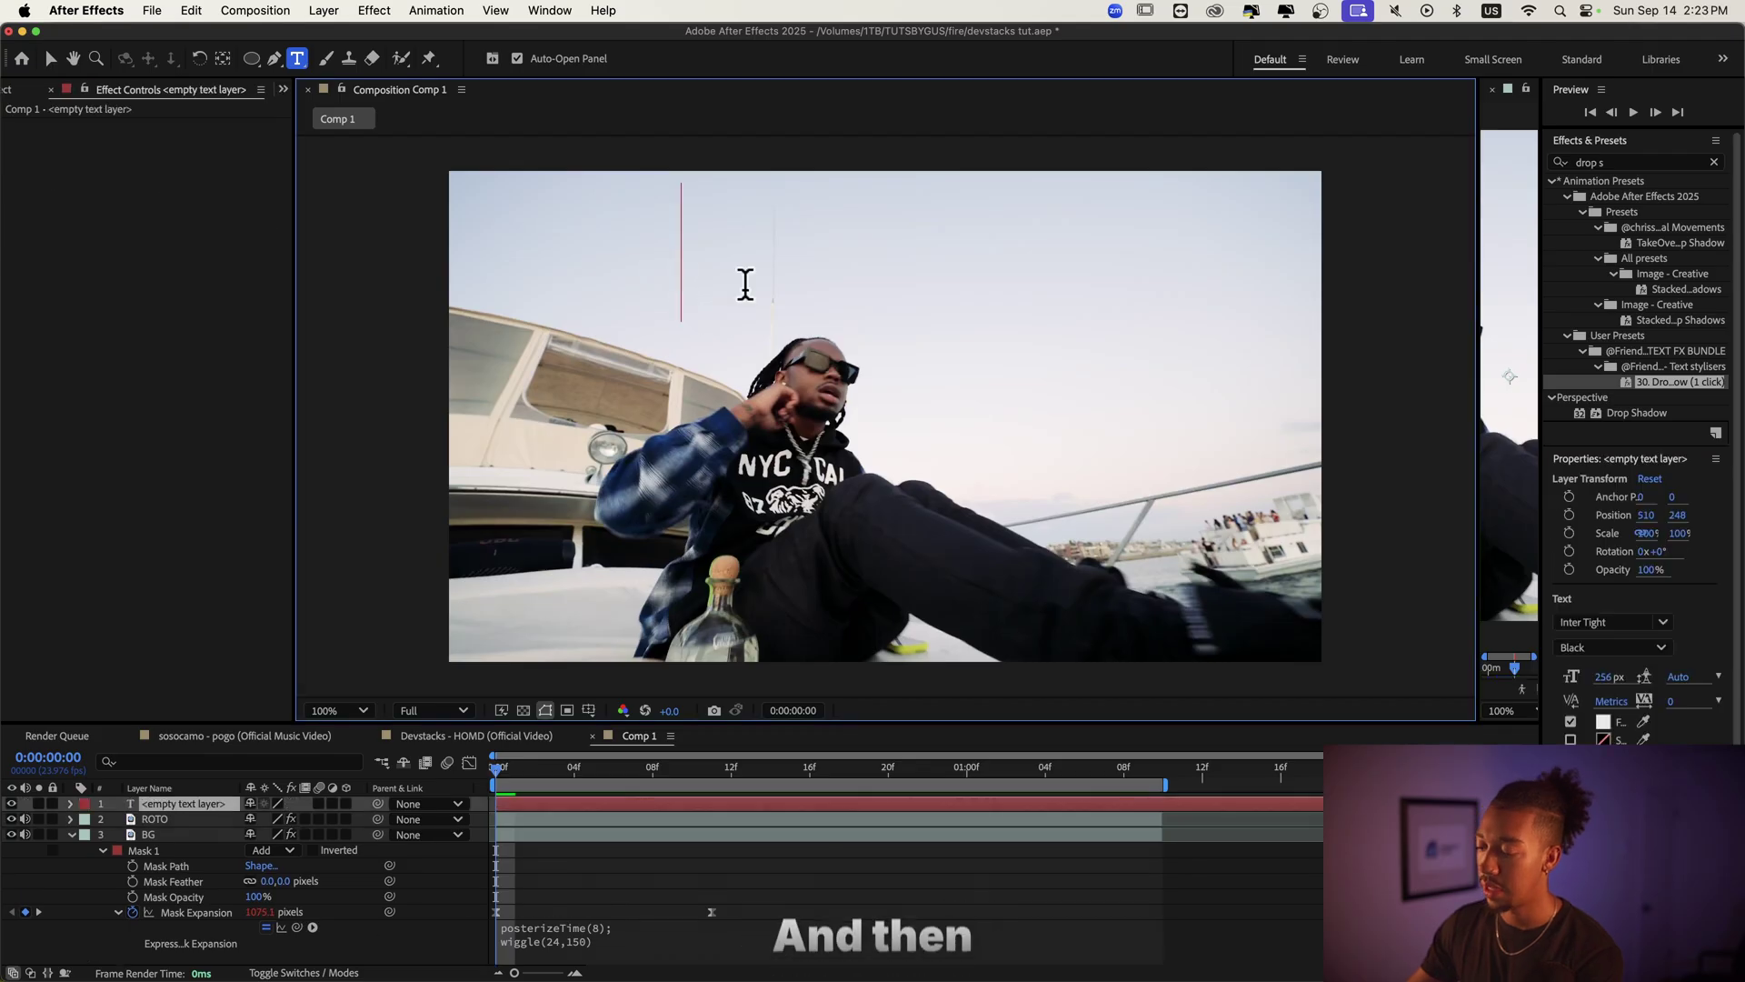
text(DEVST)
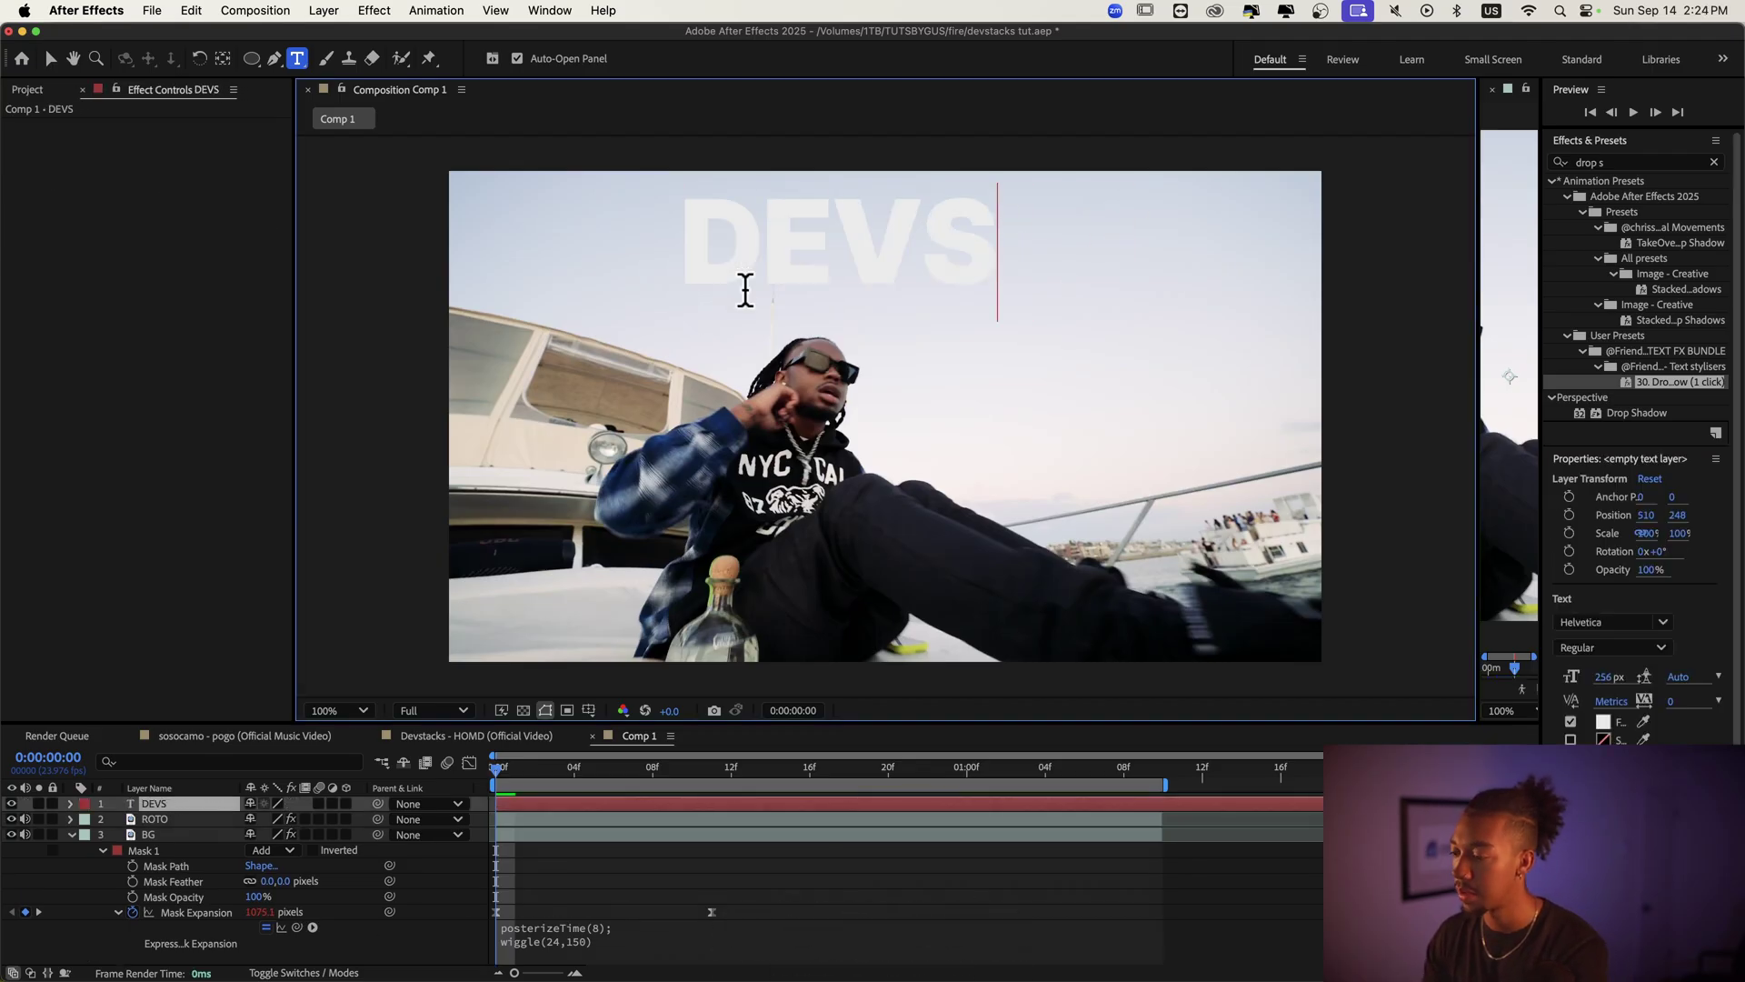
text(ACKS)
key(super+a)
click(1662, 622)
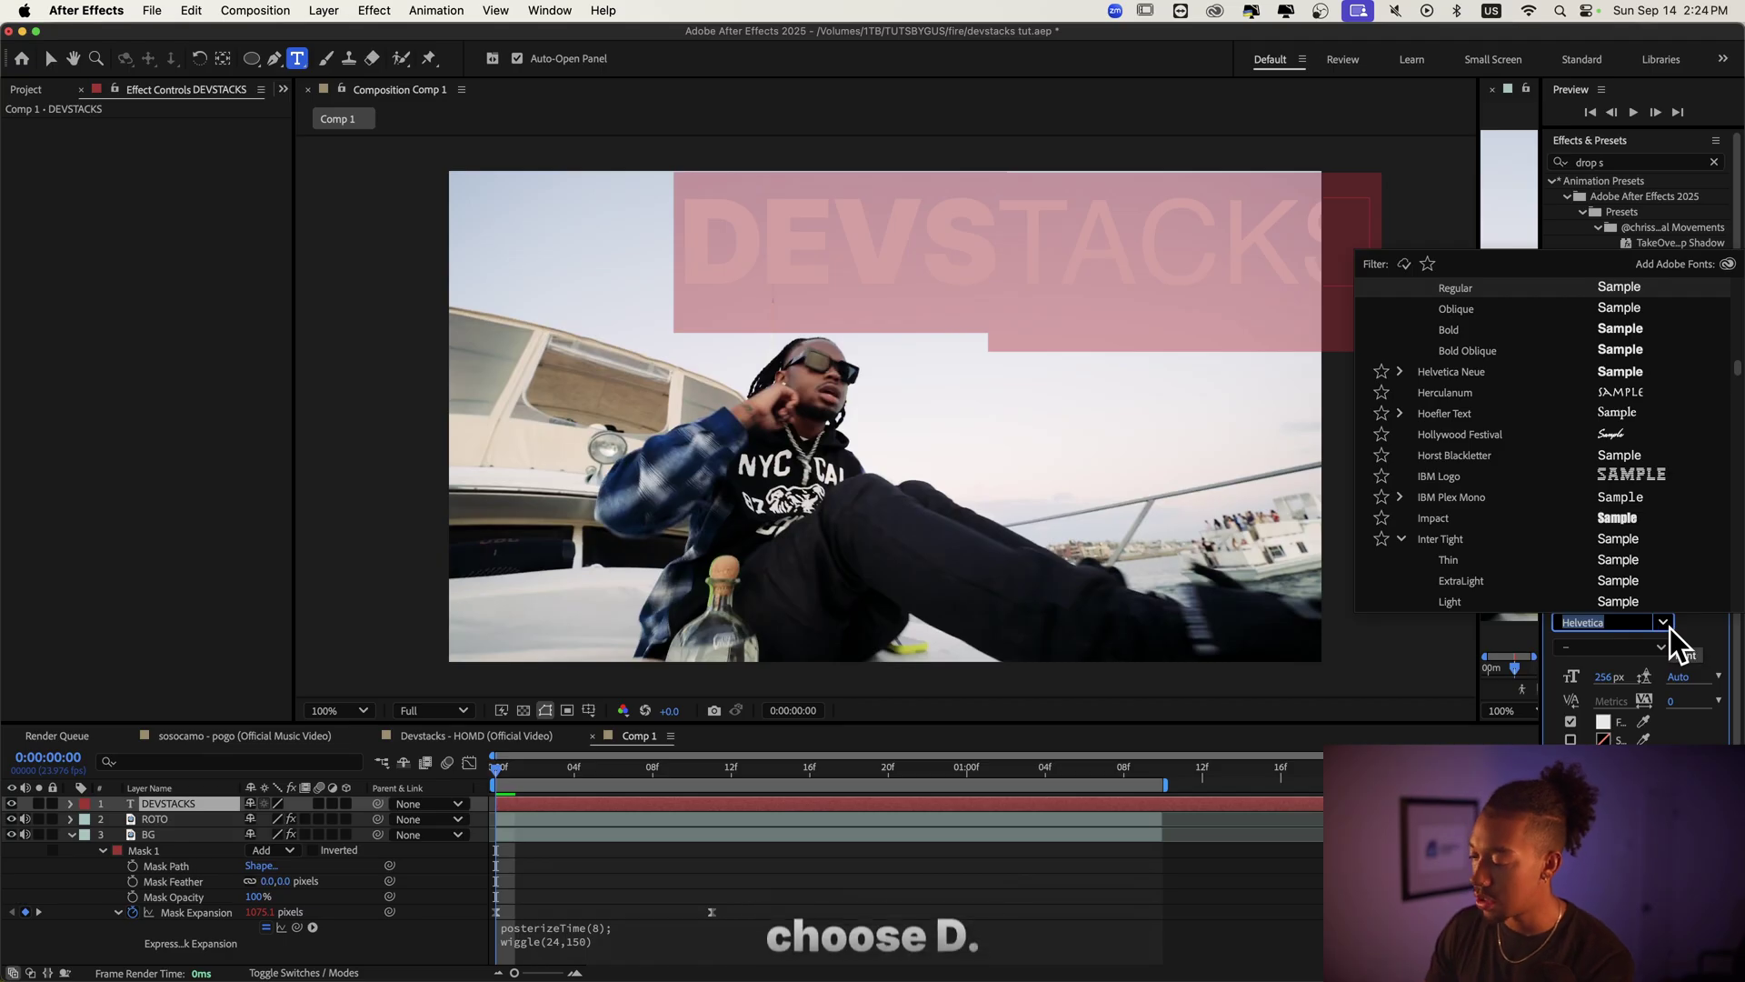
text(INTER)
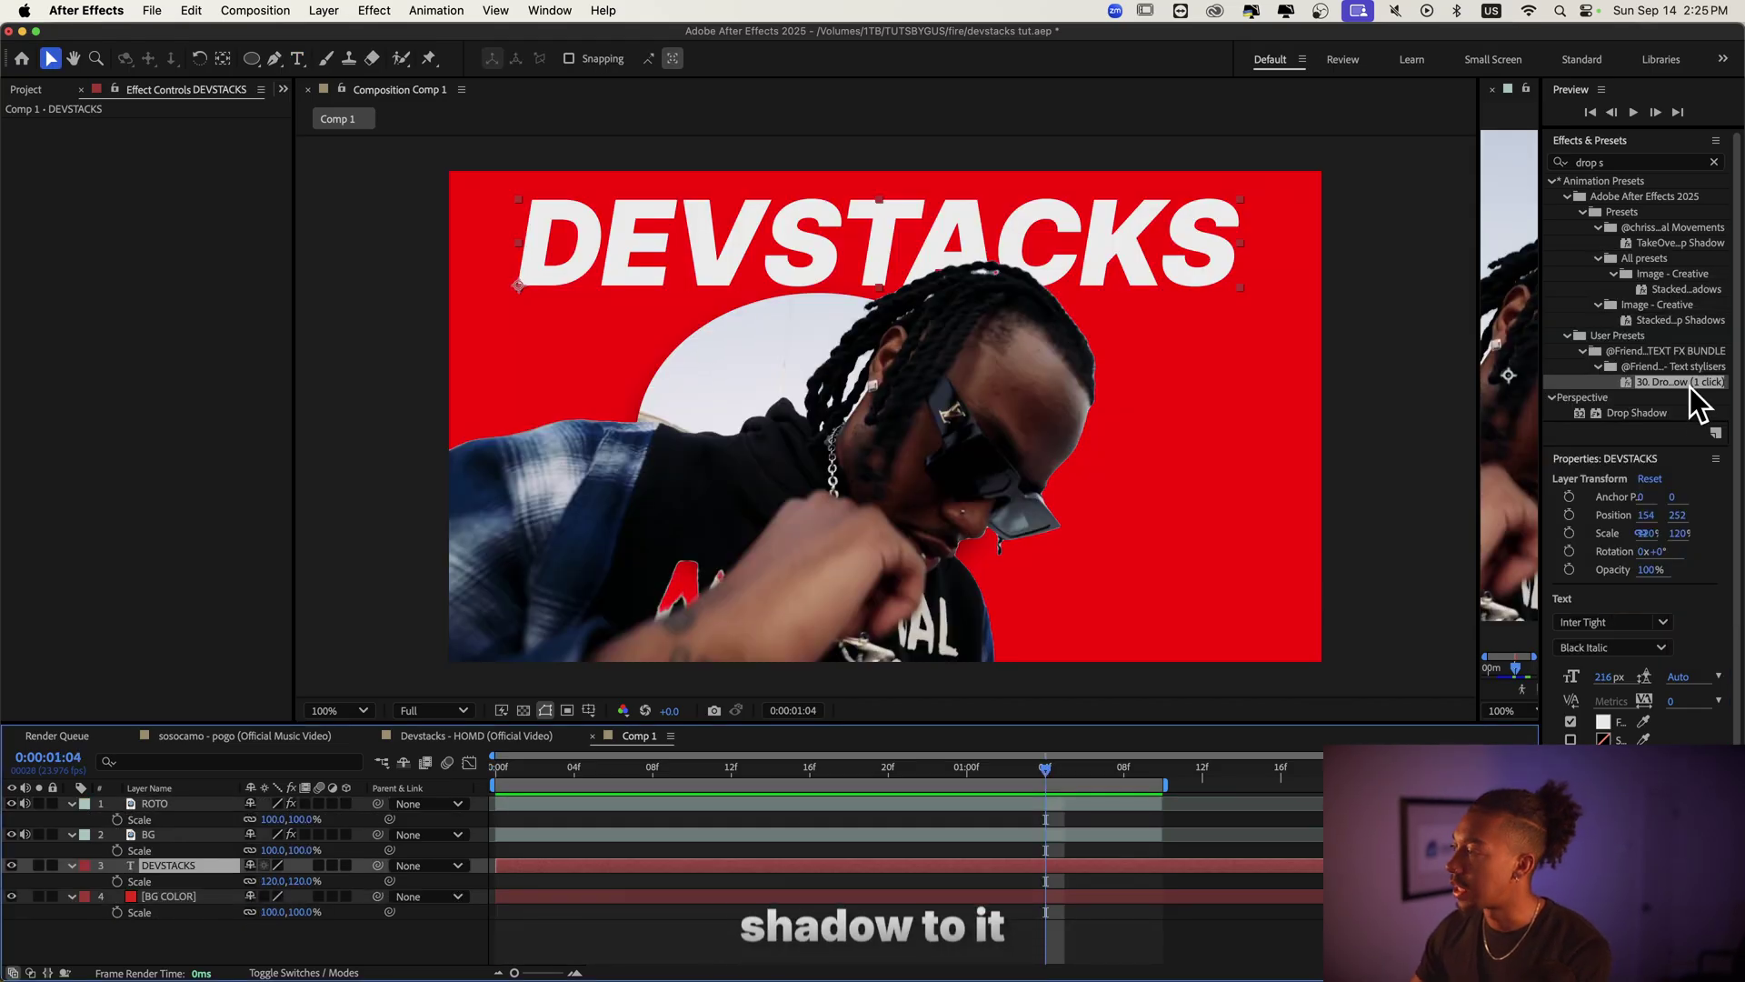
Apply the number 30 one-click drop shadow preset to the DEVSTACKS layer and list the BRAINROT FX - Text animations user presets
double_click(1689, 384)
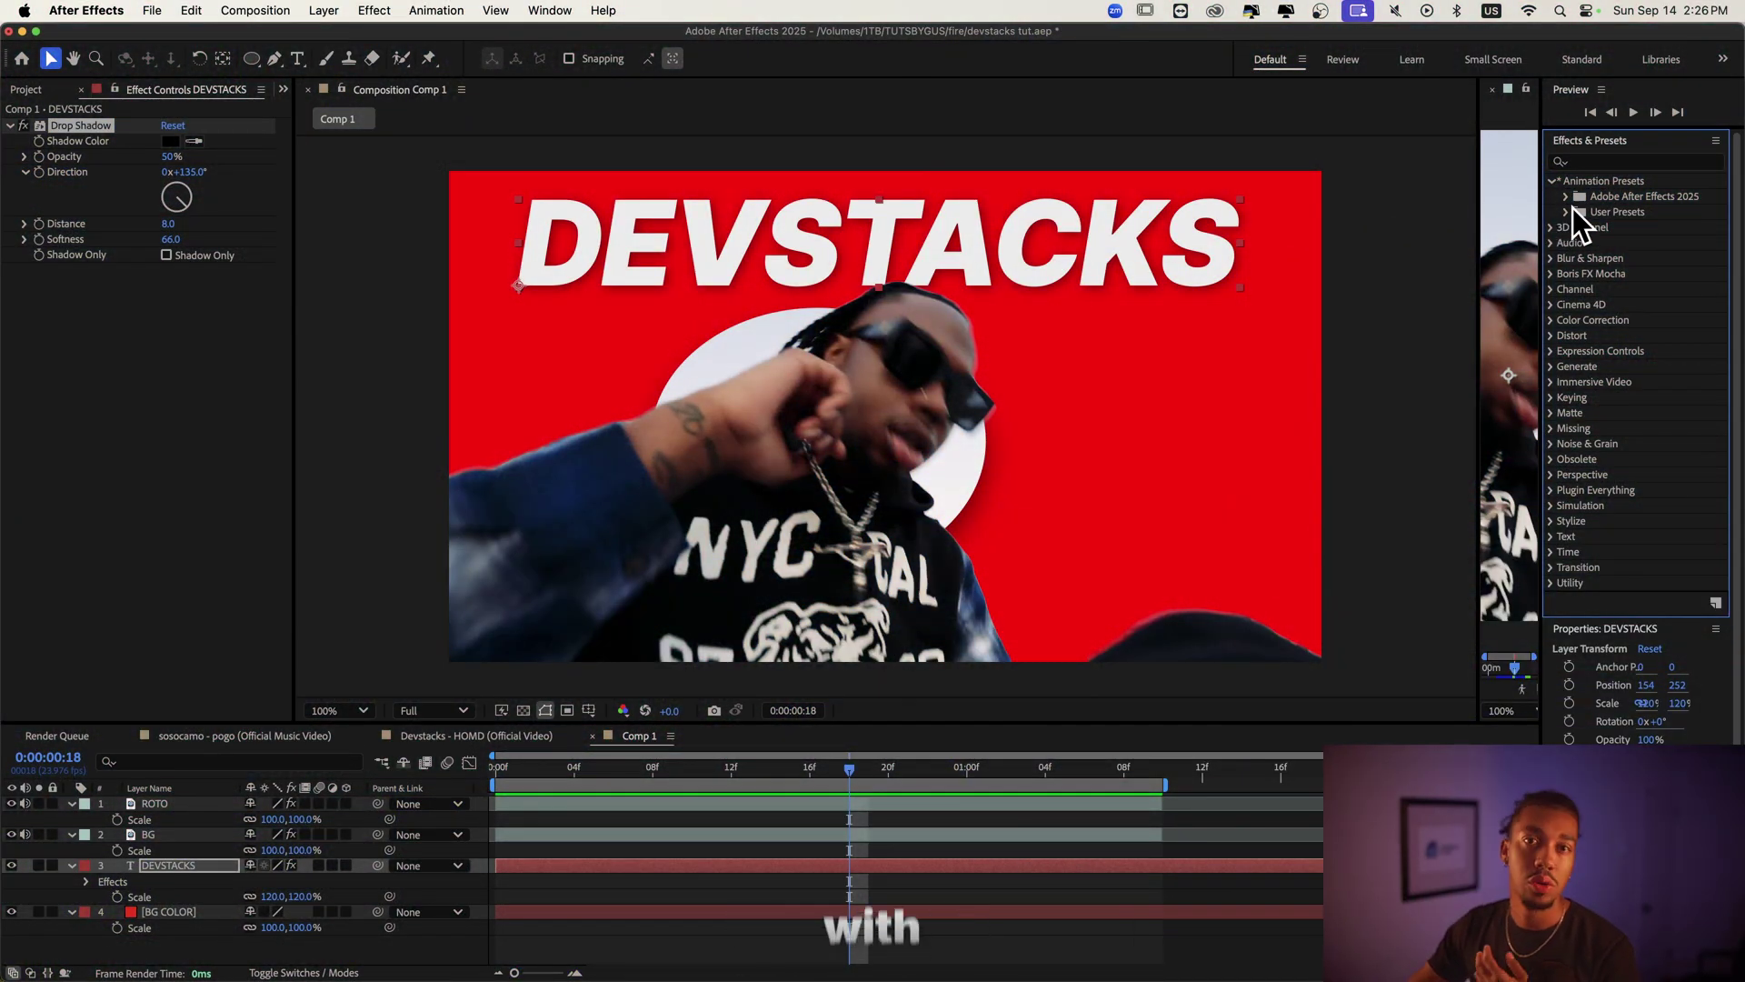
click(1564, 211)
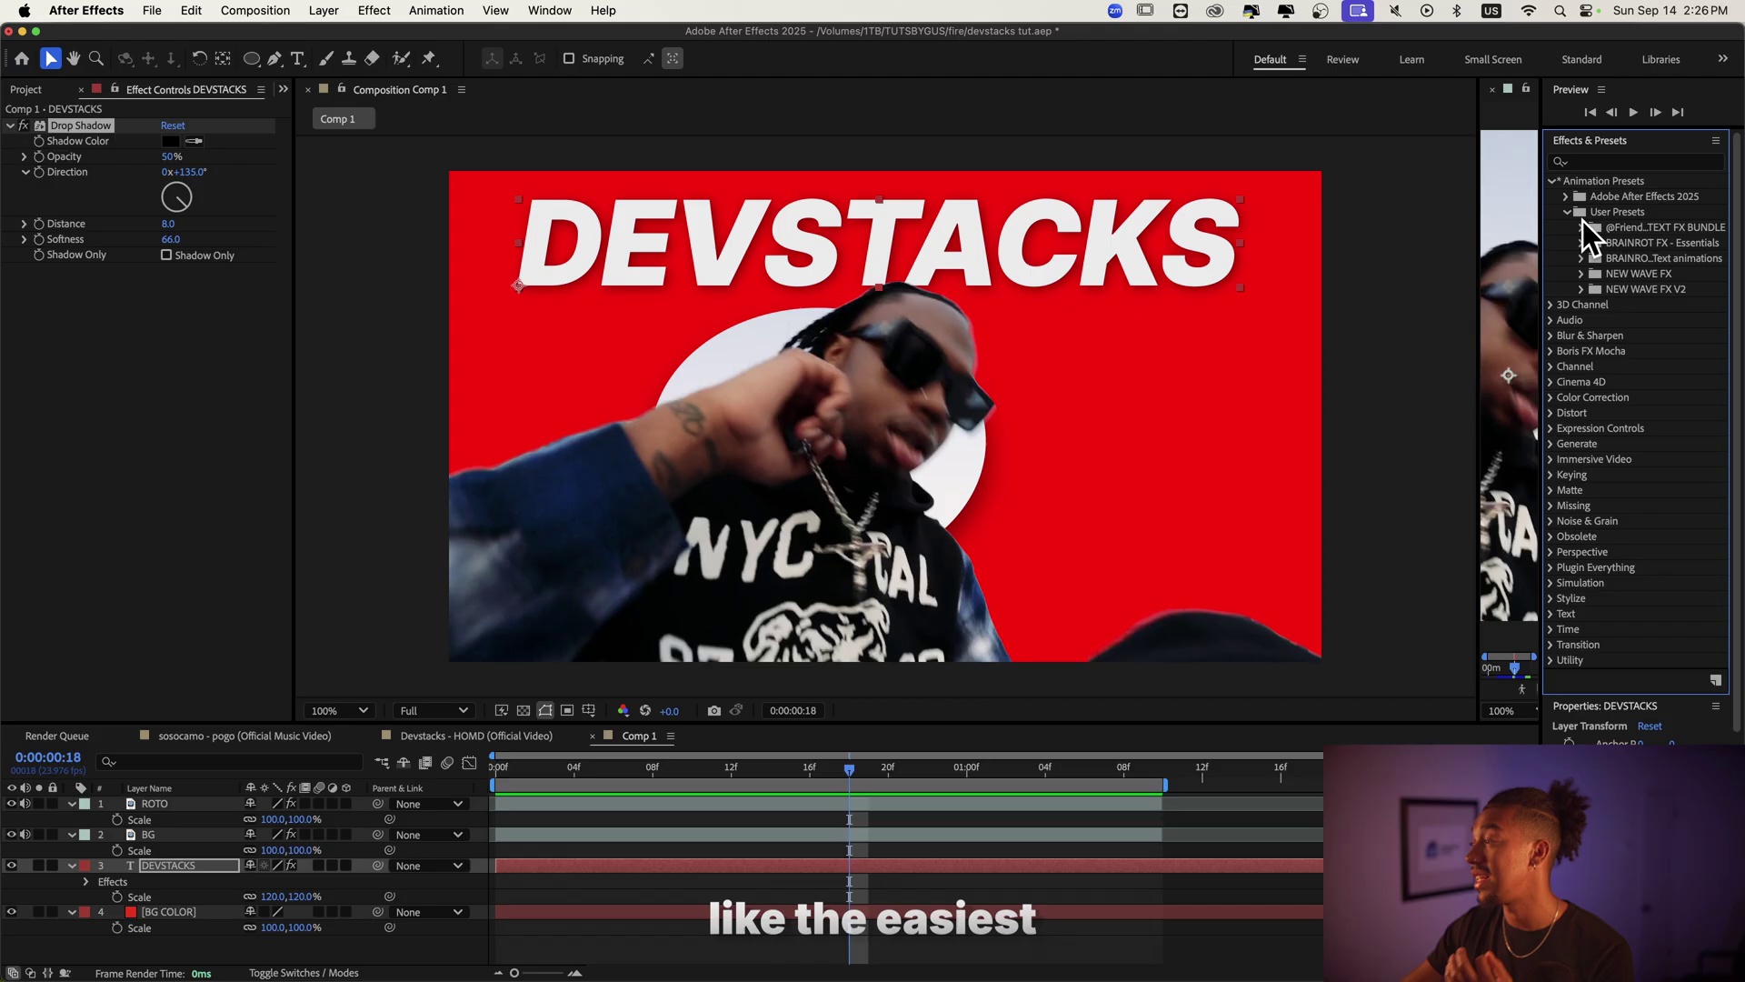
click(1581, 259)
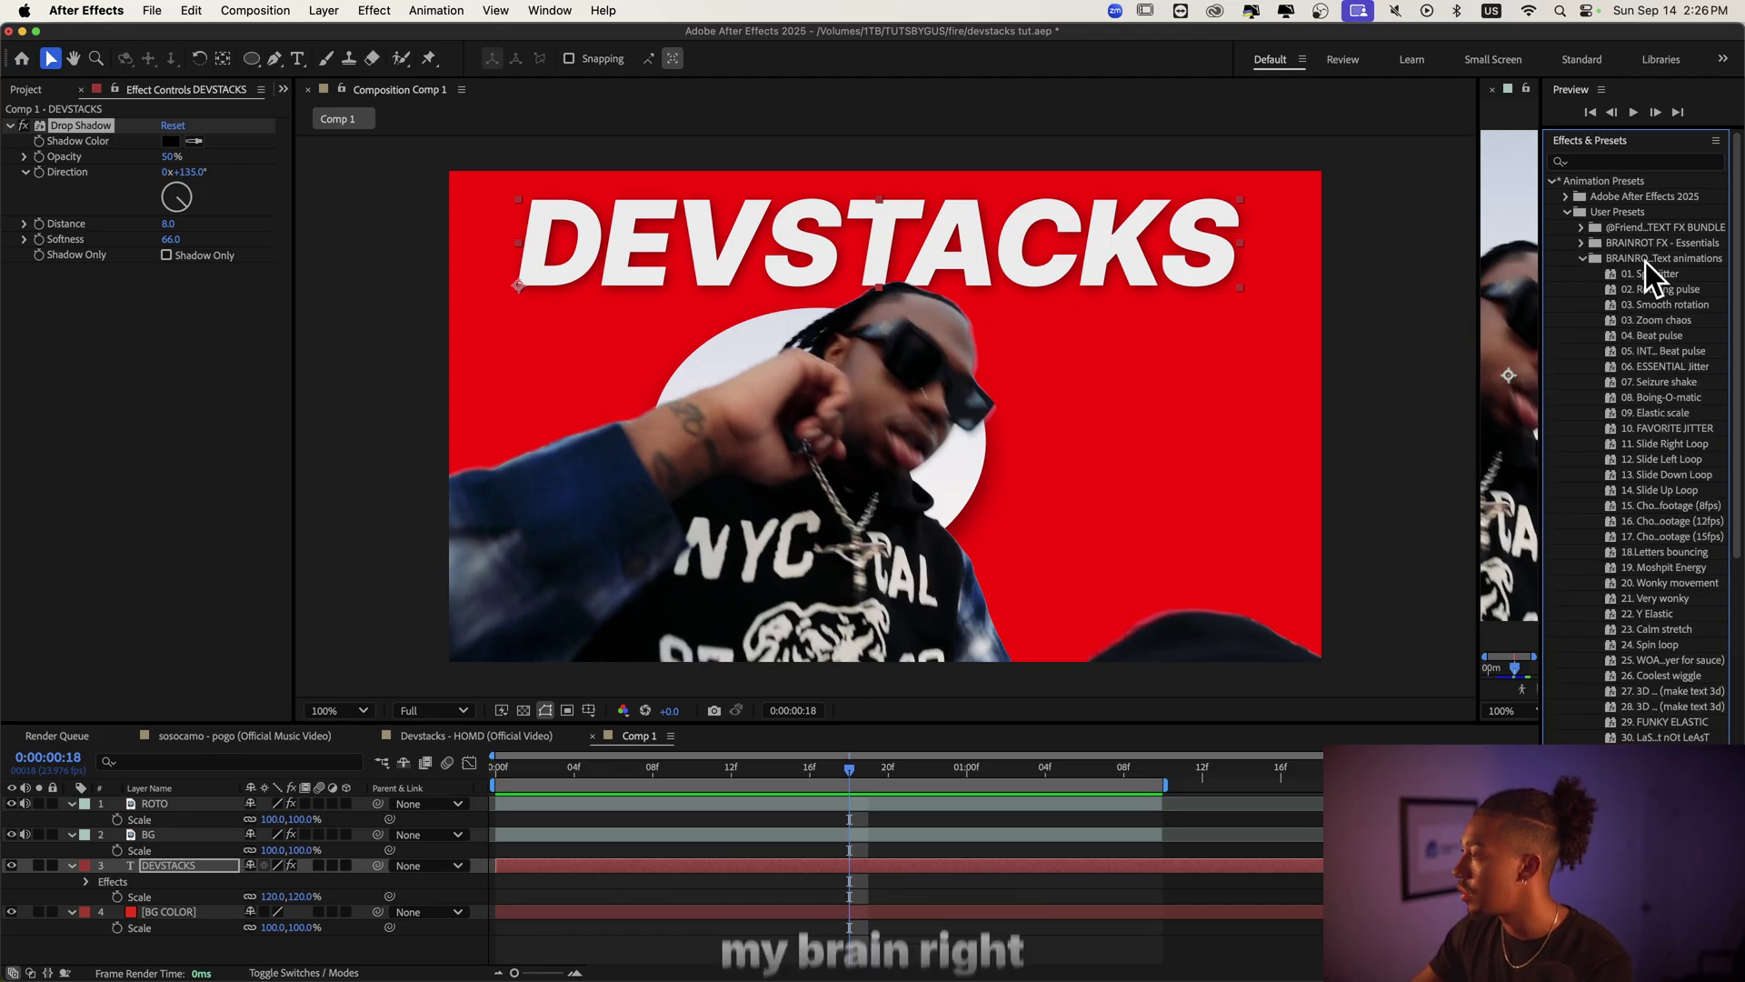
drag(1543, 289, 1454, 291)
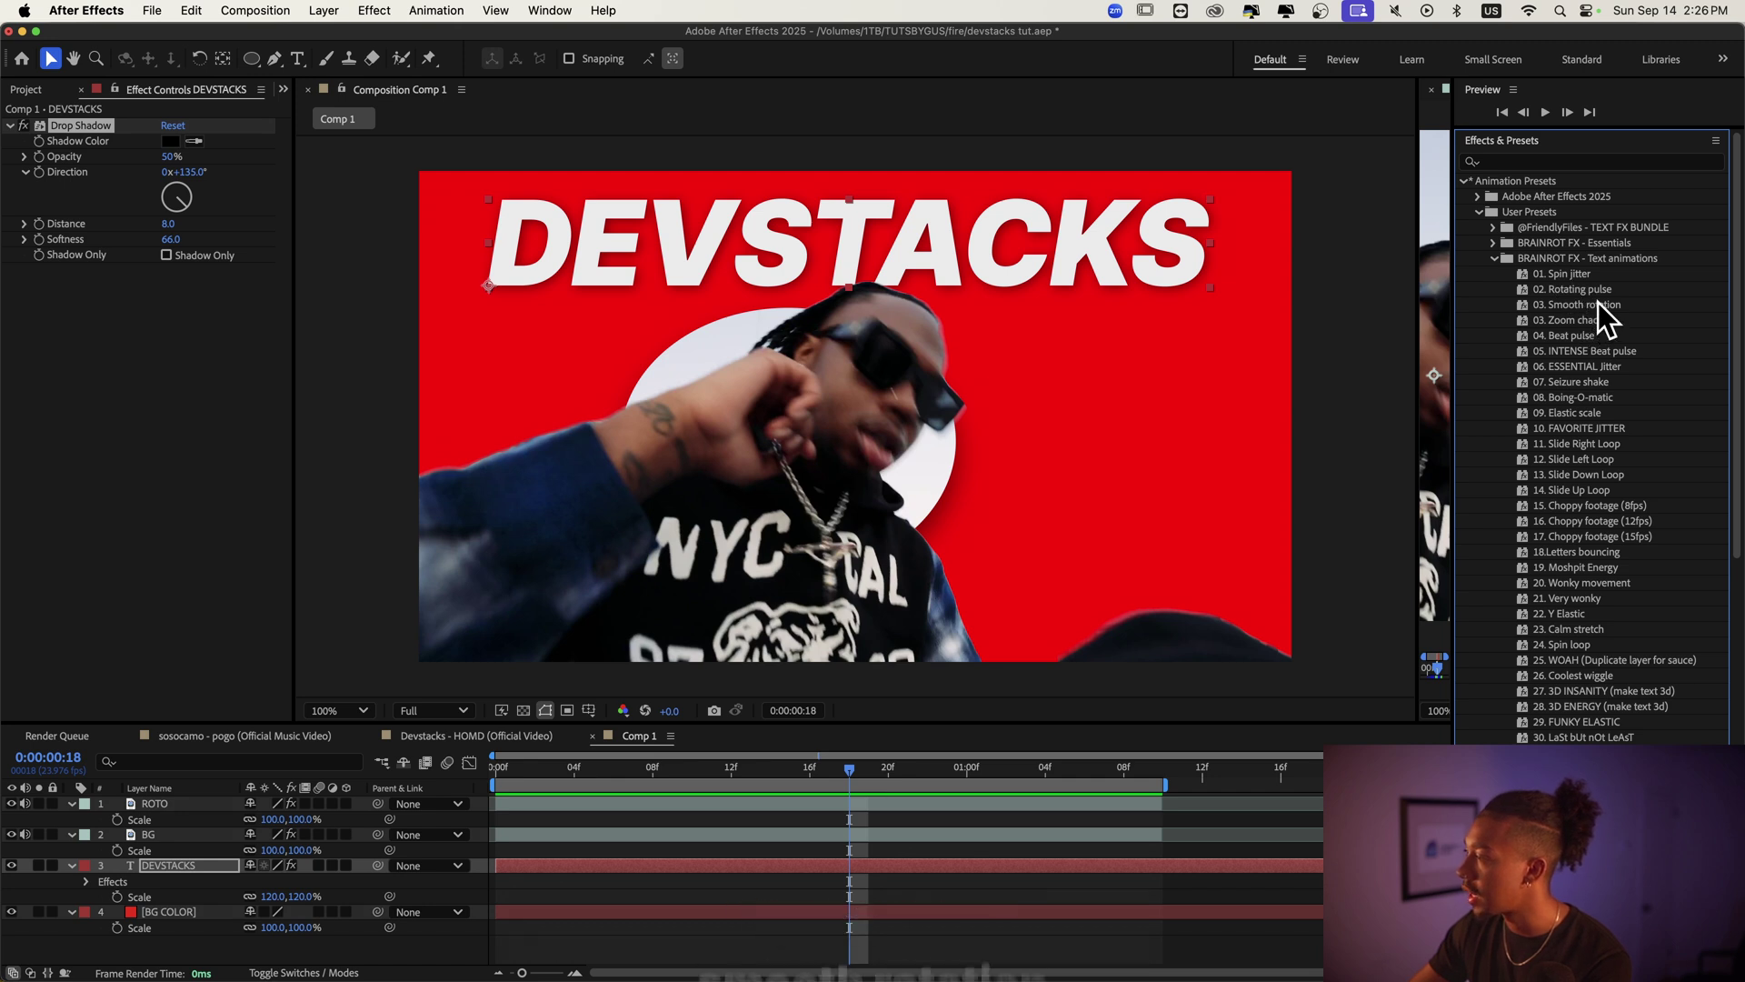
Try the 03. Smooth rotation text animation preset on the DEVSTACKS layer and preview it
drag(1596, 305, 864, 323)
drag(697, 237, 151, 868)
key(space)
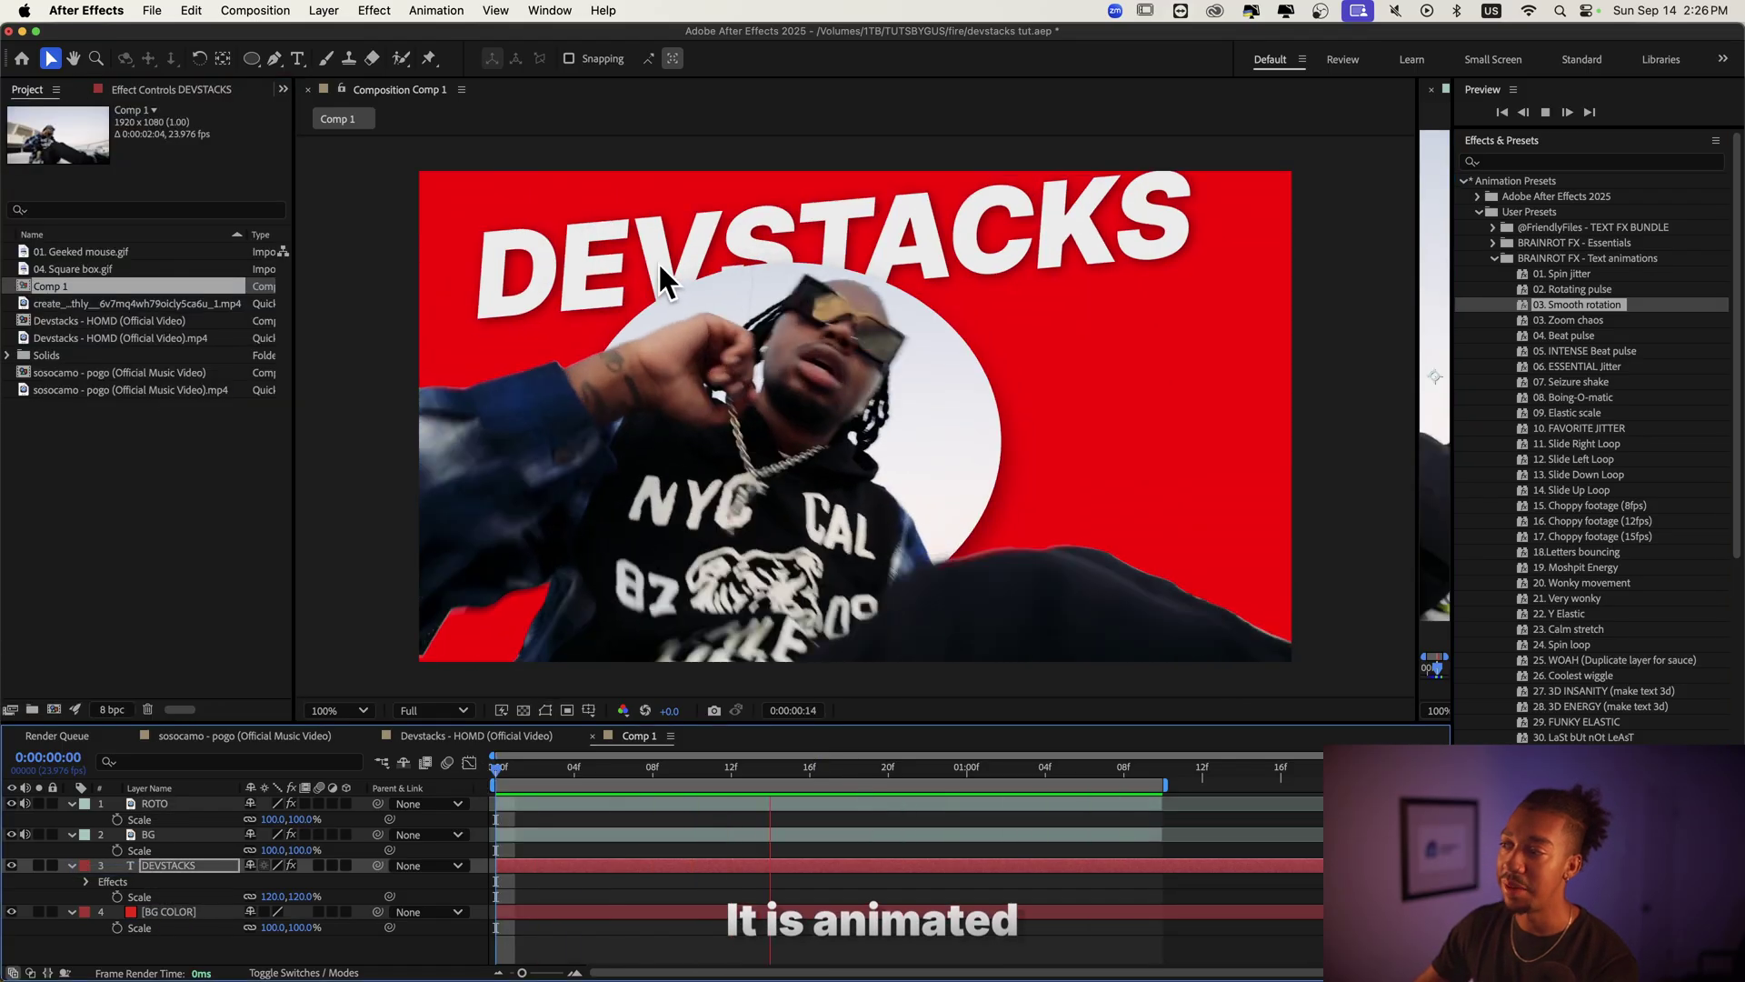
Try the 09. Elastic scale preset on the DEVSTACKS layer, replace it with 07. Seizure shake and preview the motion
click(1581, 583)
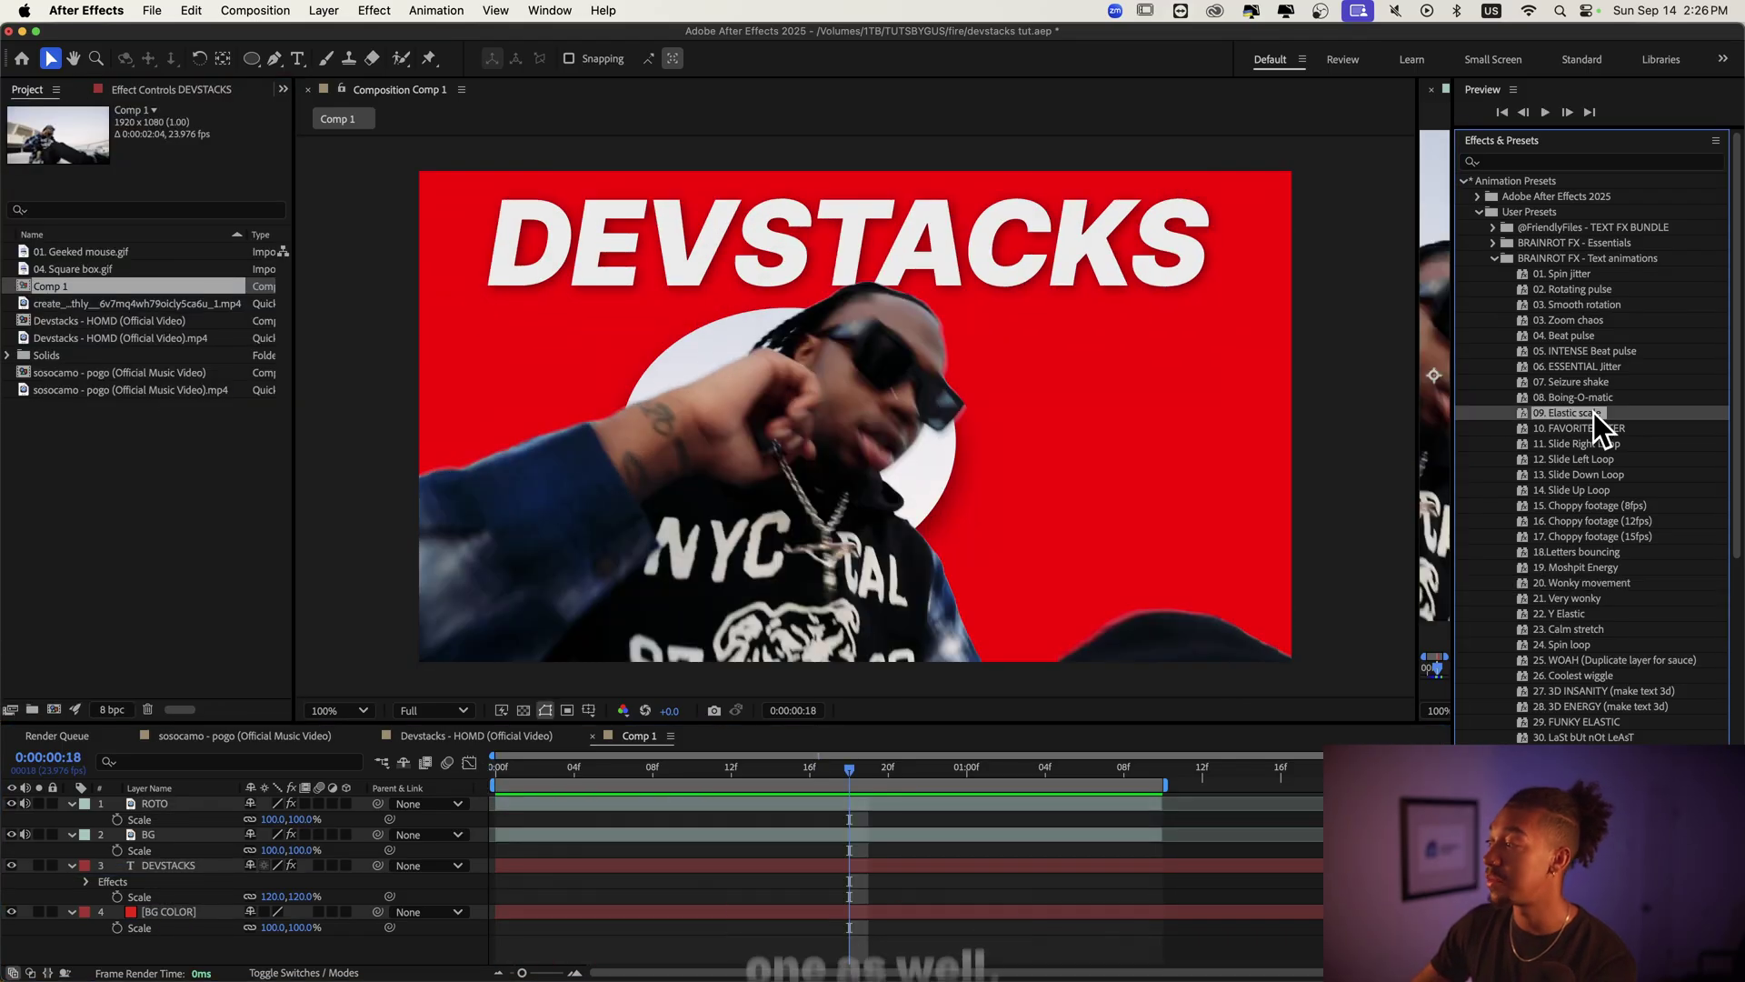
drag(1578, 425, 182, 959)
drag(155, 868, 150, 865)
key(space)
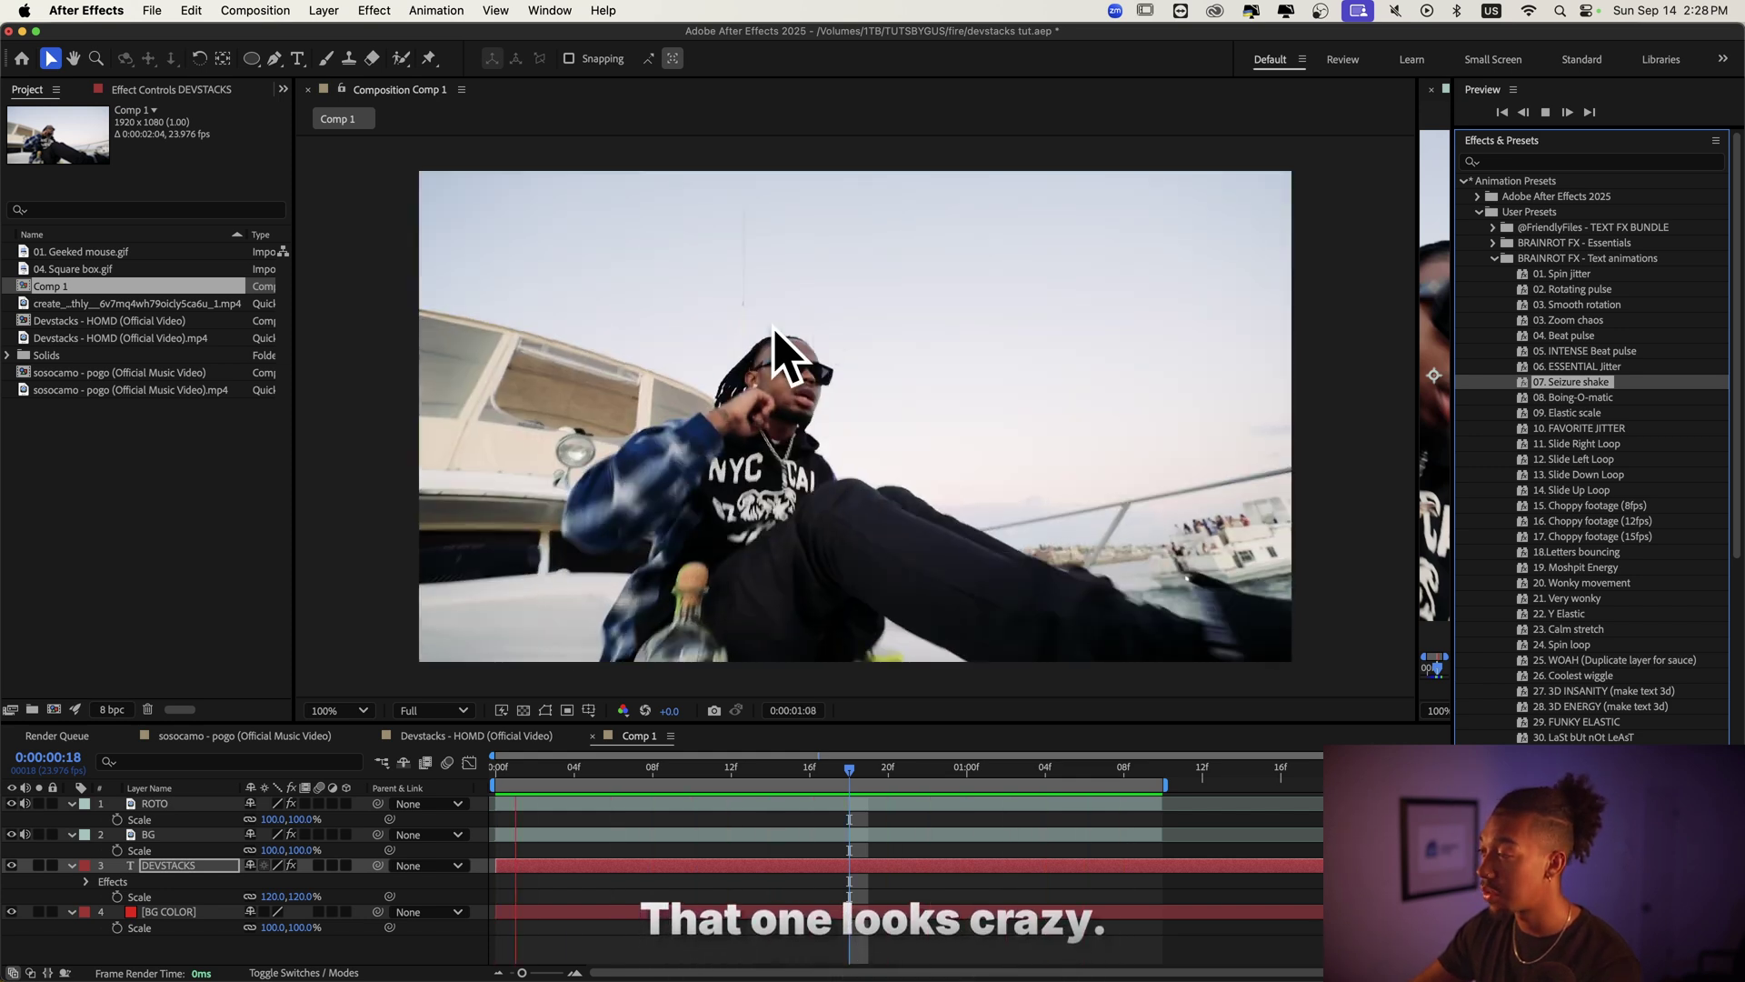
Duplicate the ROTO layer and scale the lower copy up to 107%
click(72, 865)
click(366, 799)
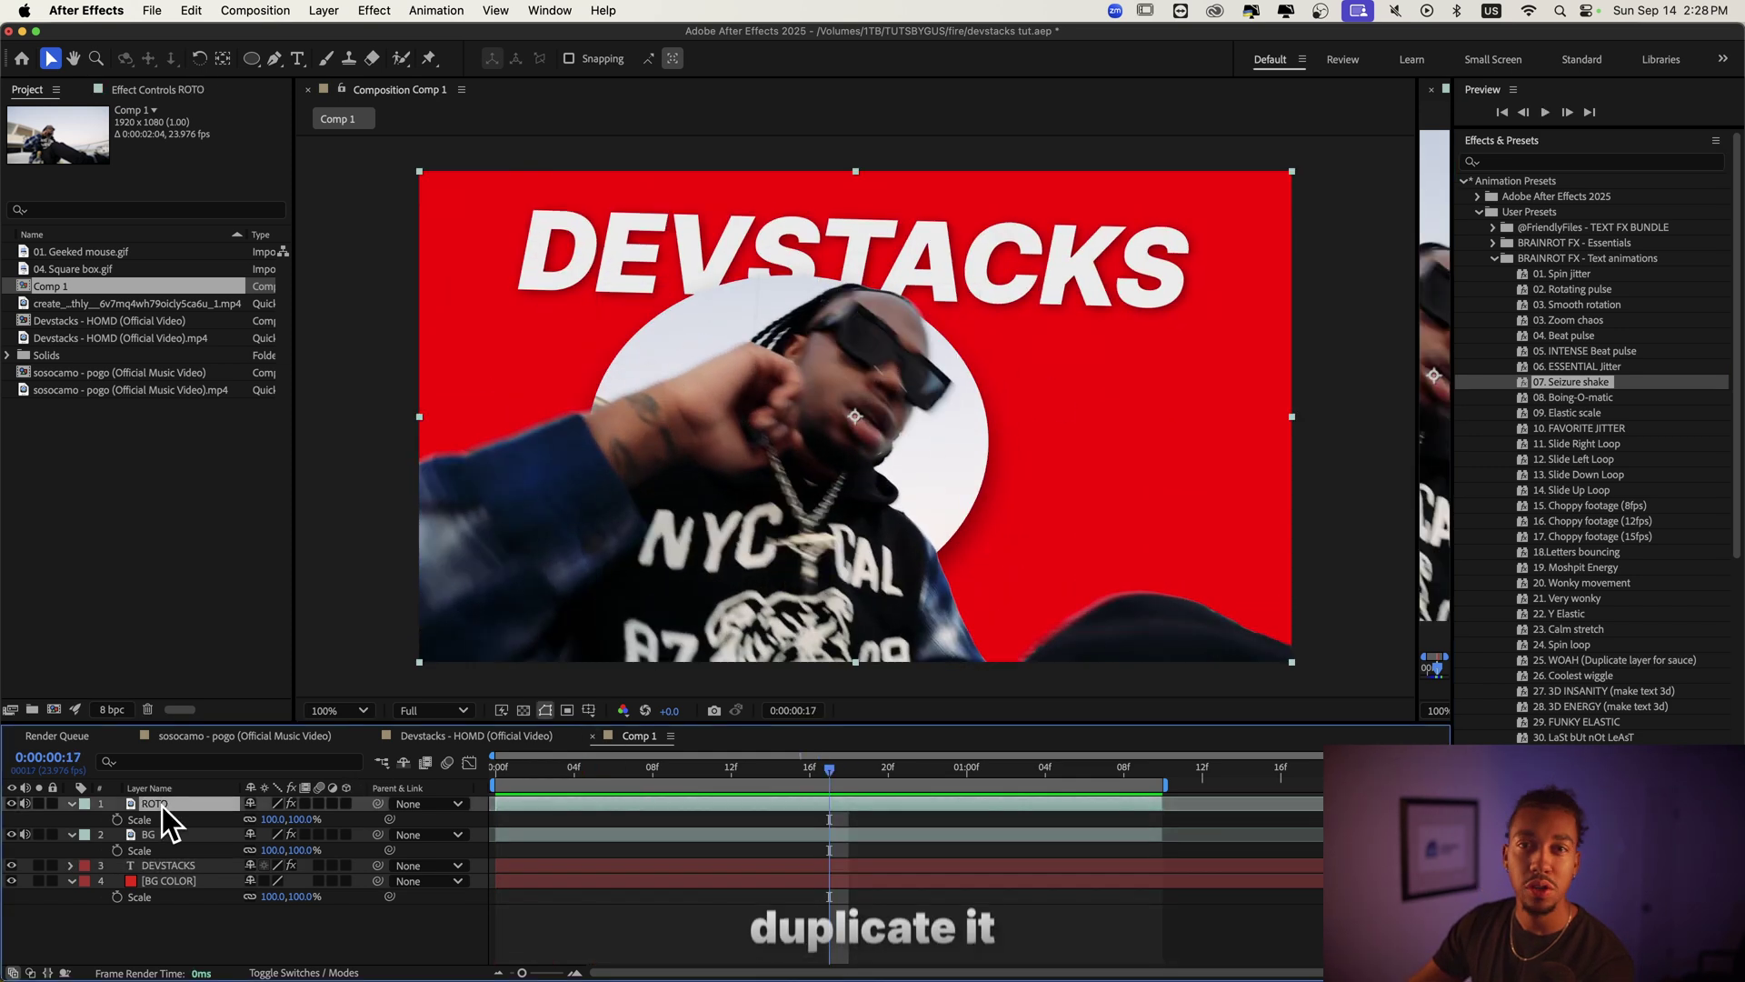
key(super+d)
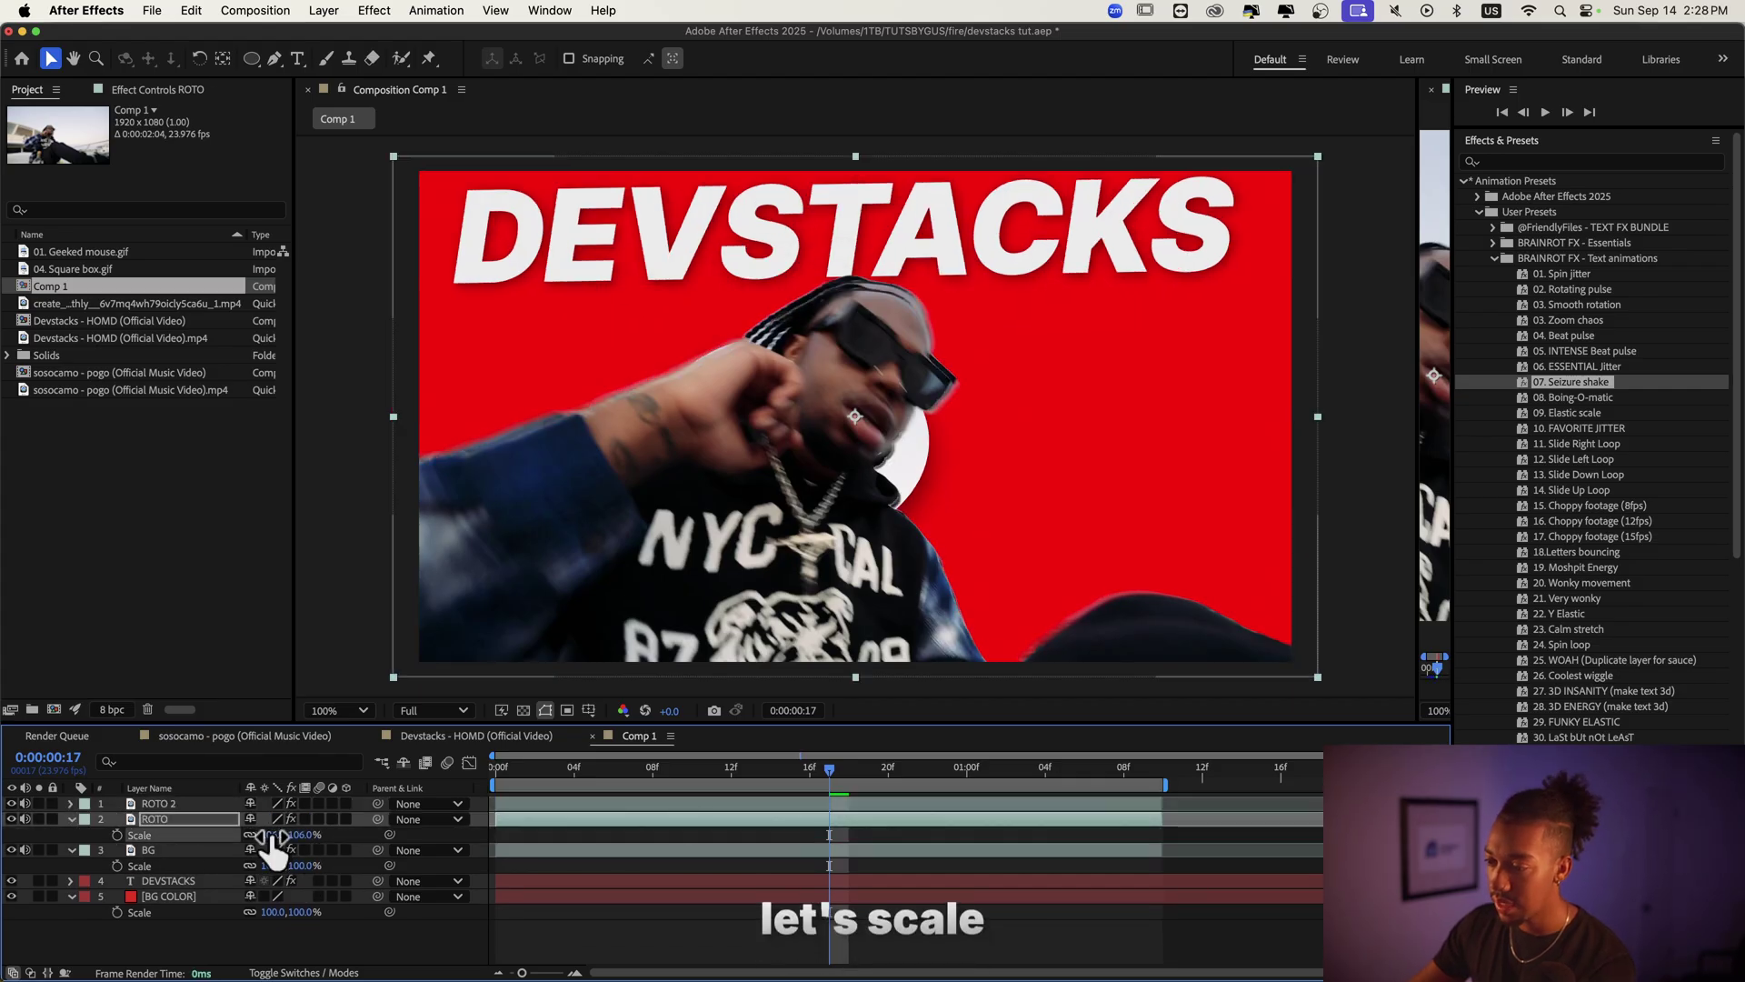
drag(275, 834, 1660, 131)
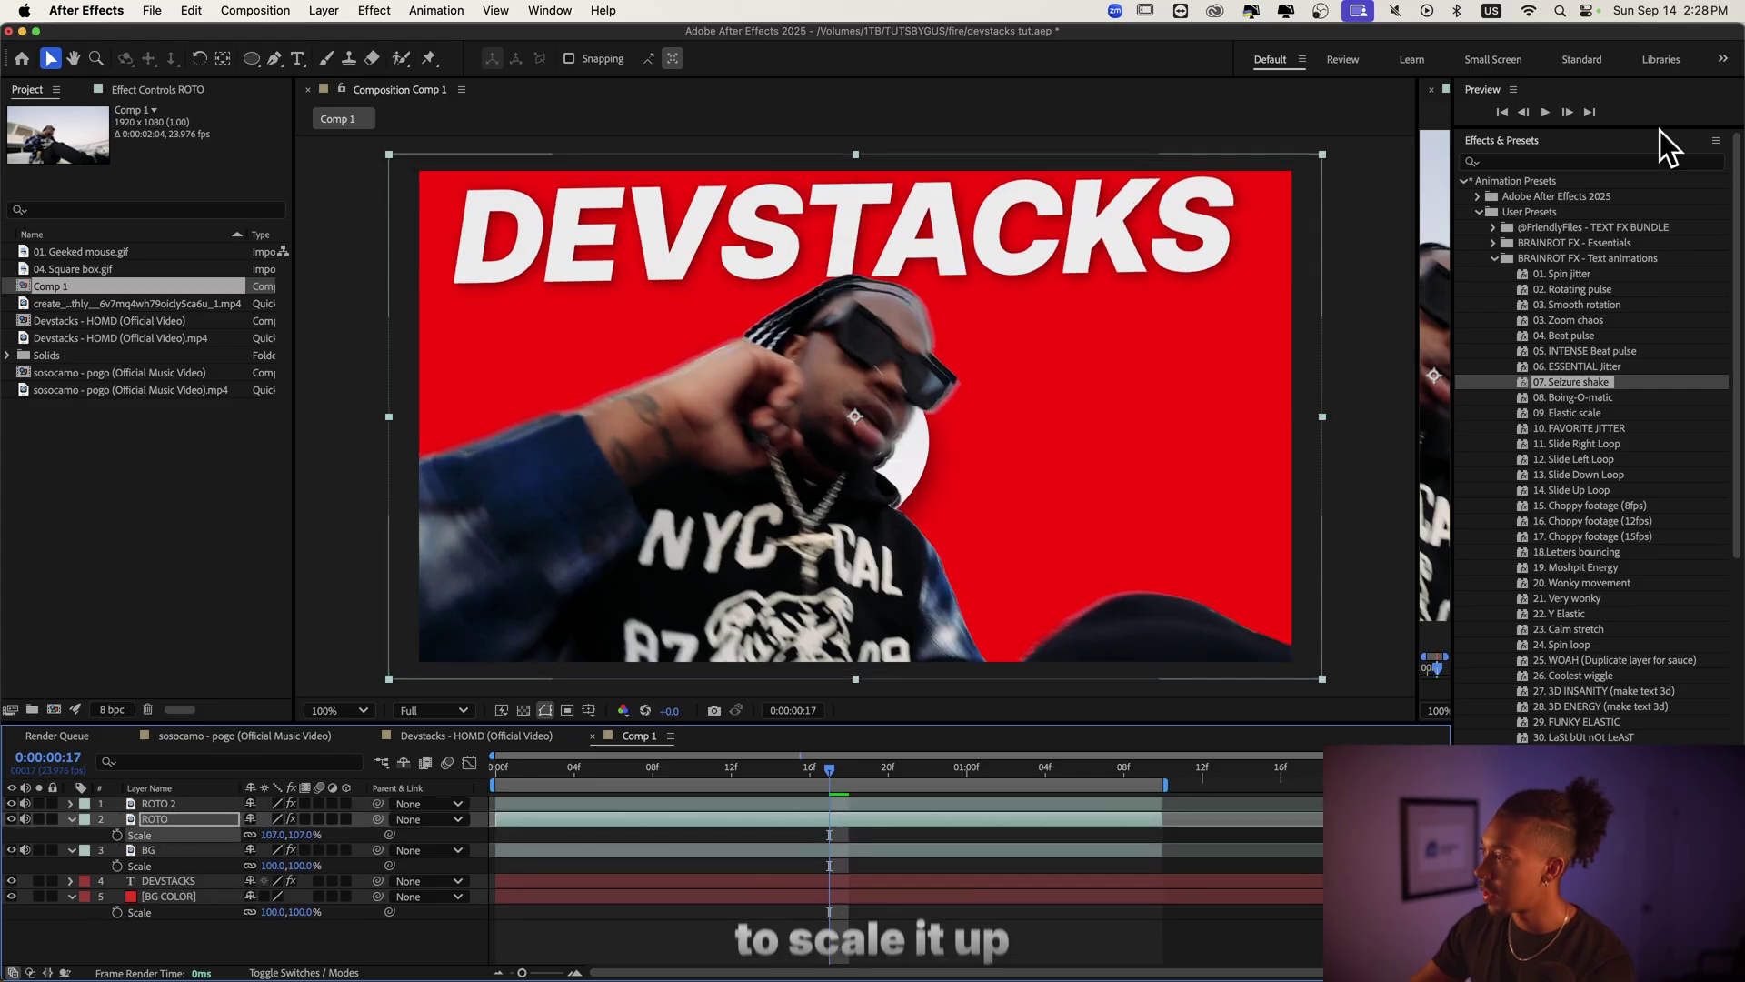
Apply the Fill effect to the lower ROTO layer and set its color to white (FFFFFF)
click(1497, 161)
text(fill)
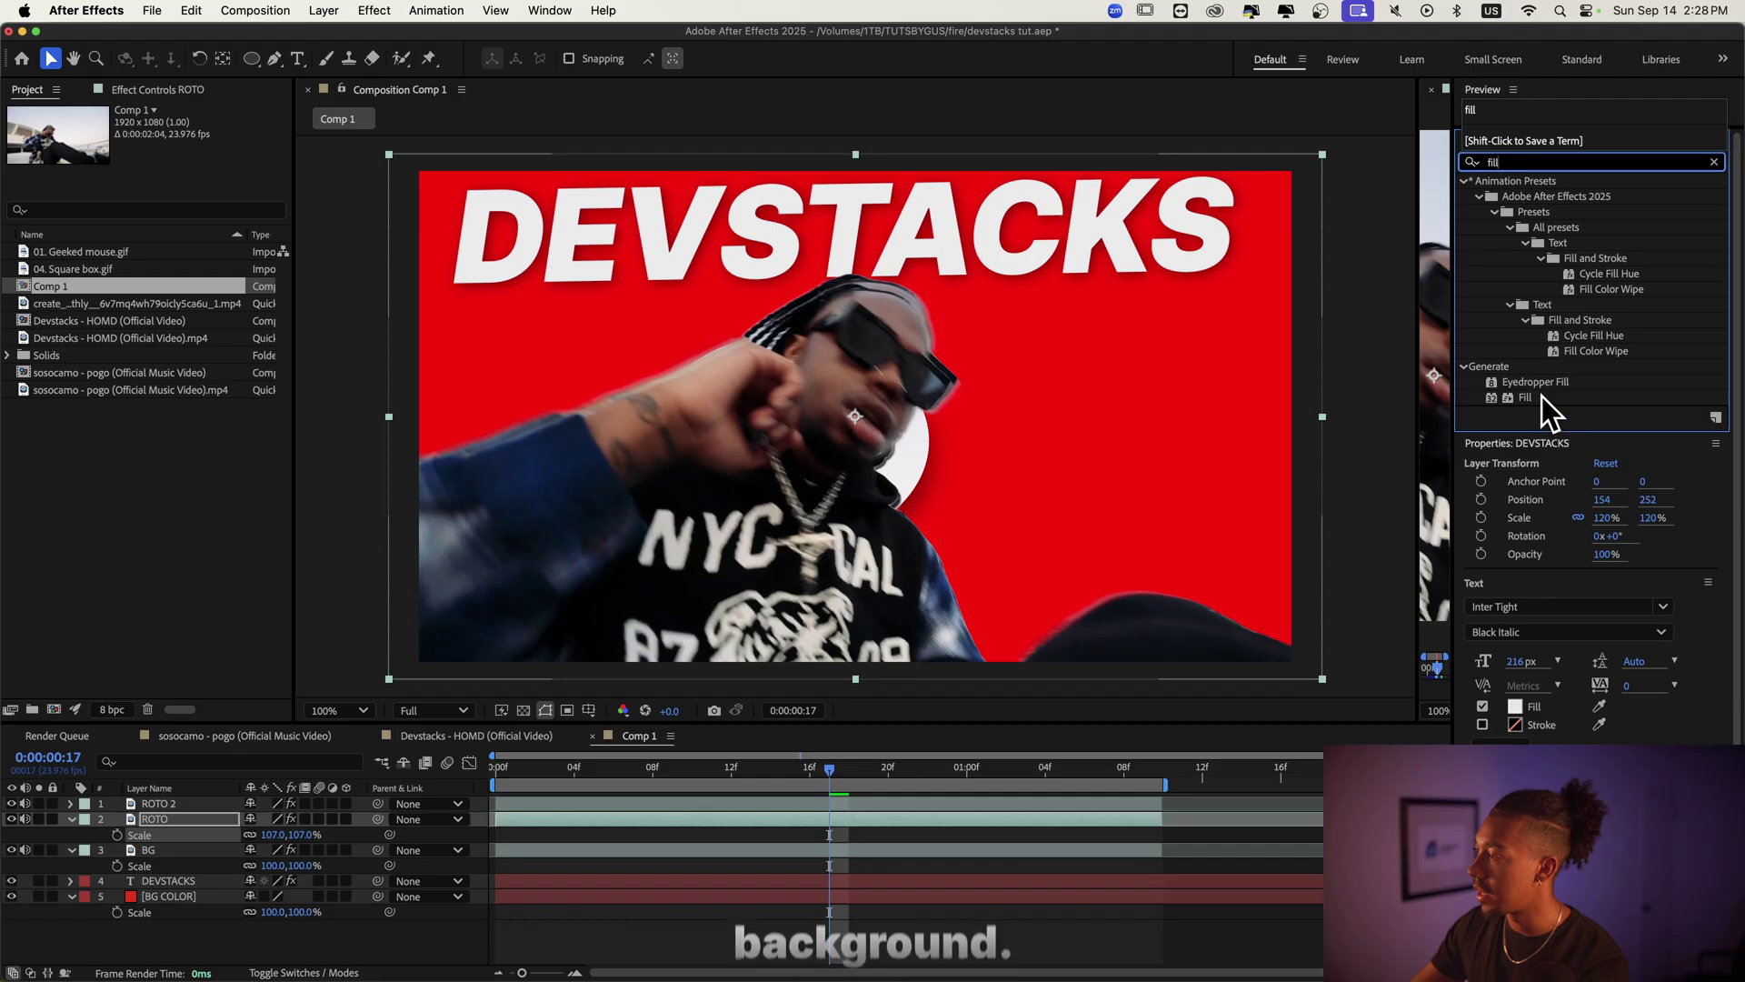
drag(1542, 396, 1181, 429)
click(170, 558)
click(1377, 373)
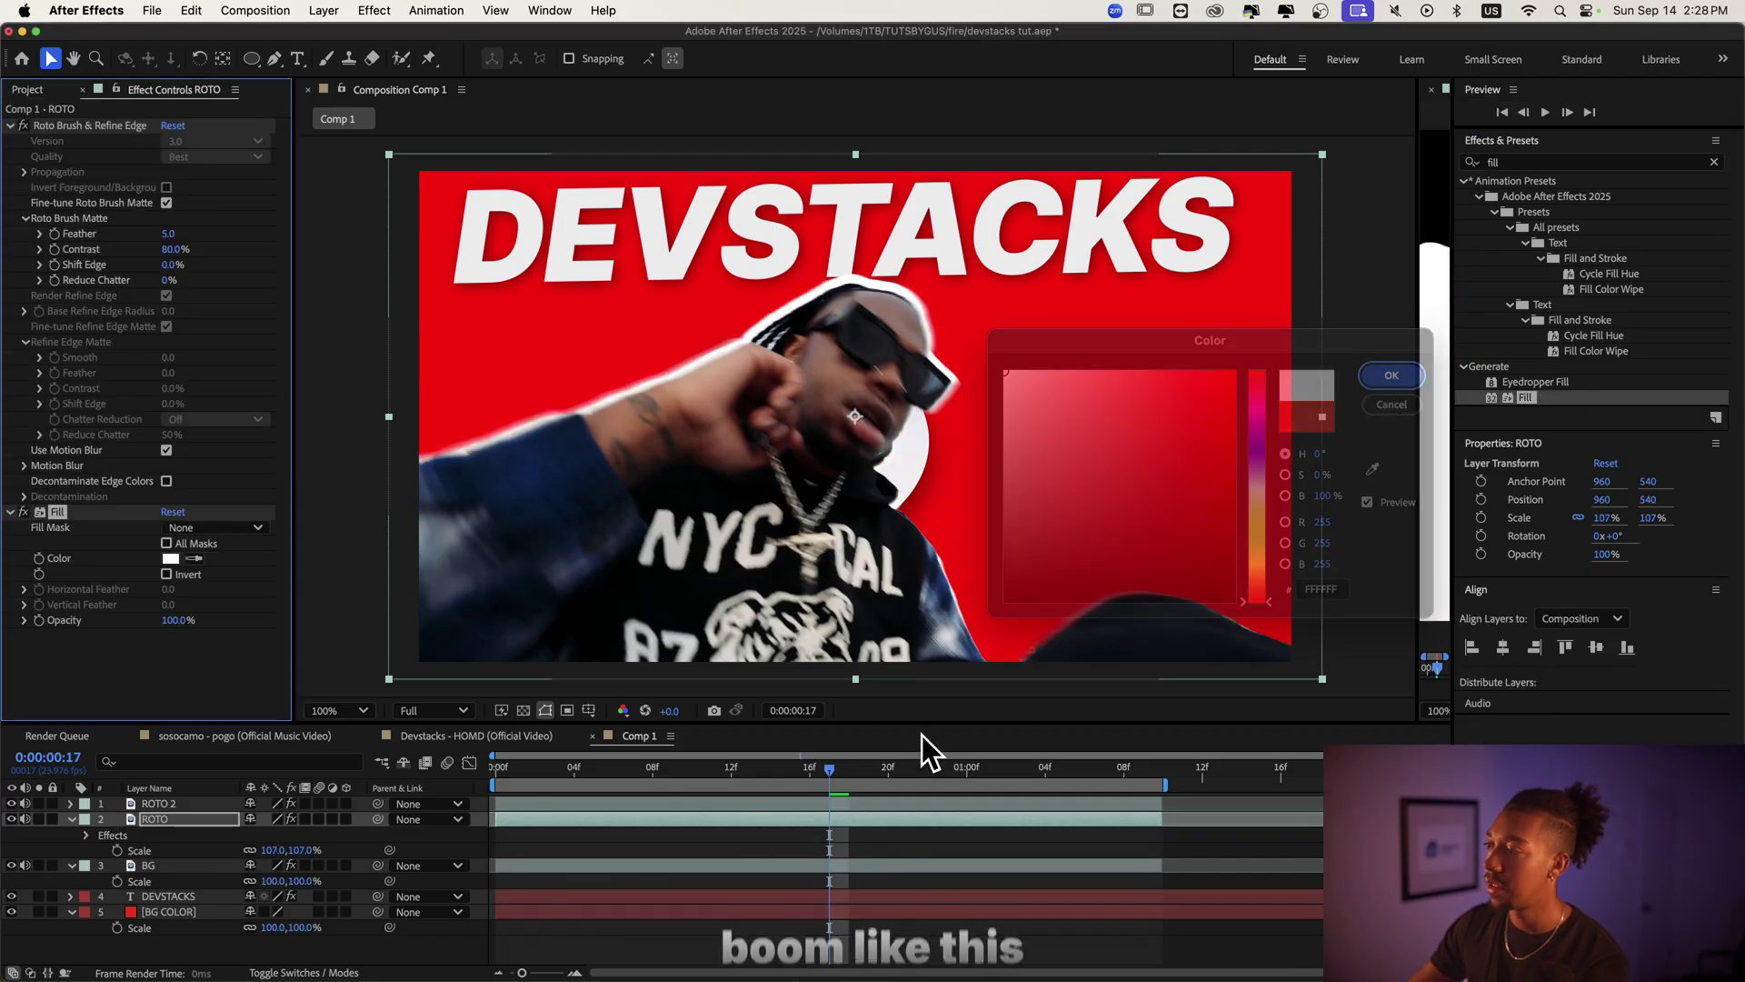
At frame 0, set the lower ROTO layer's Scale to 100% and add a Scale keyframe
click(578, 764)
drag(564, 763, 468, 766)
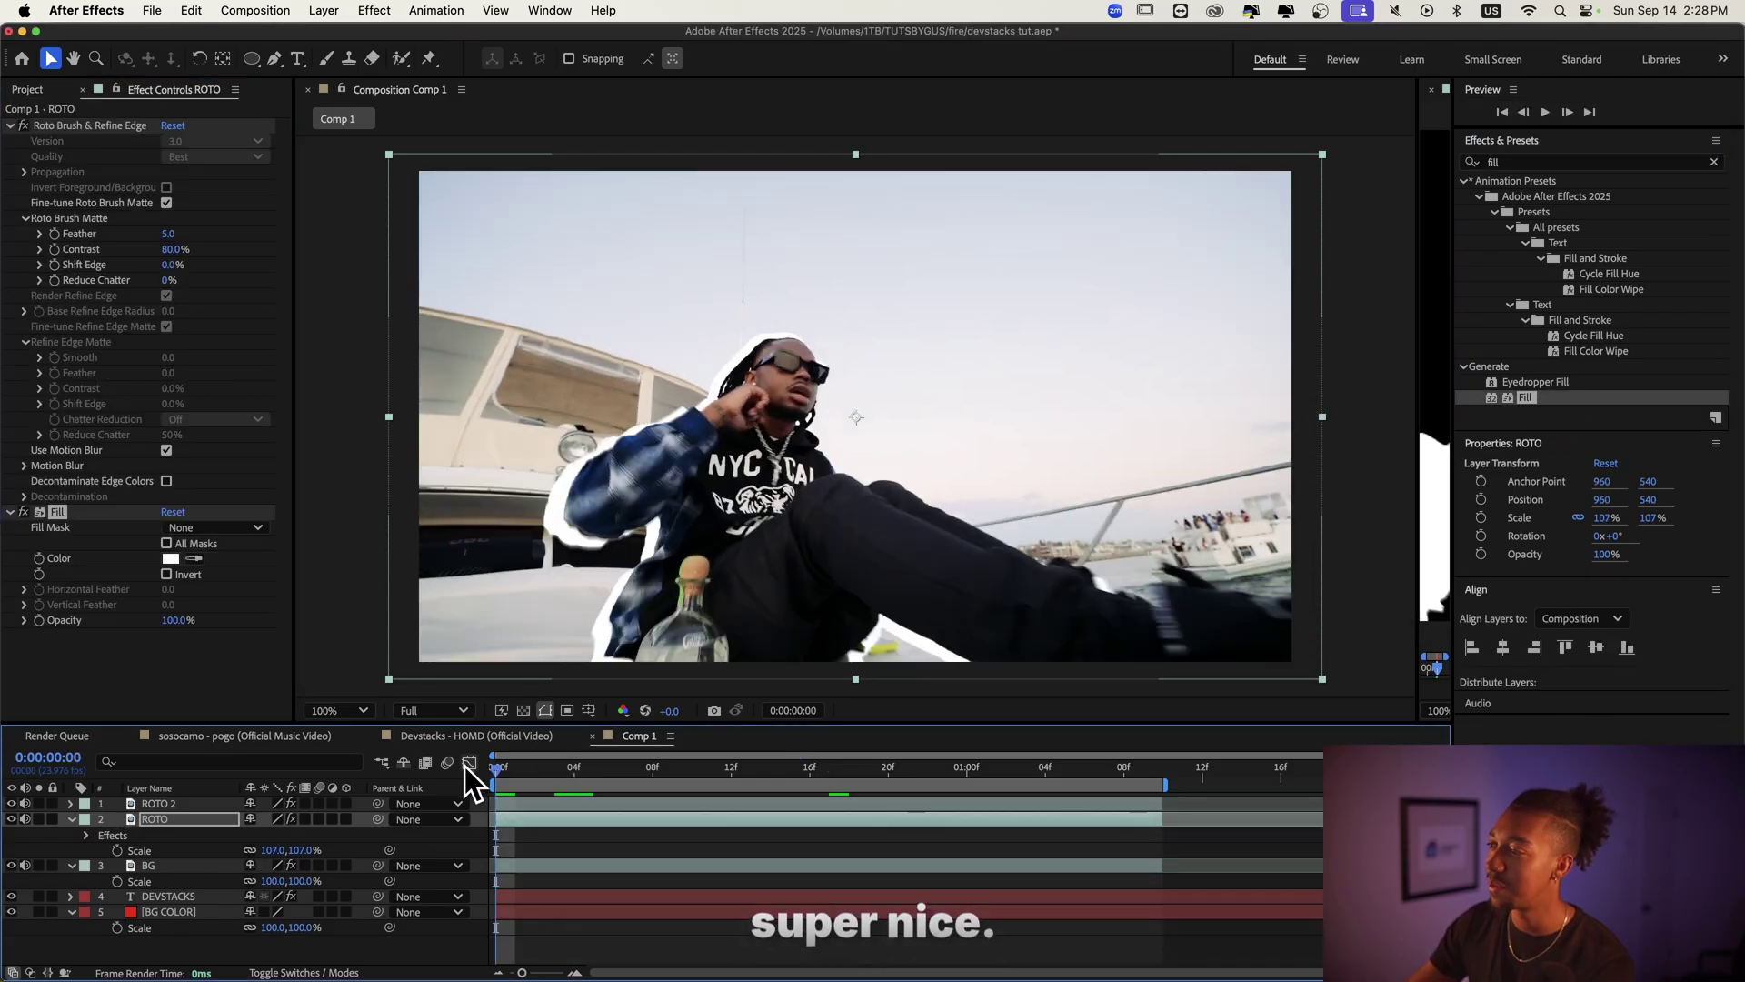
drag(273, 850, 238, 855)
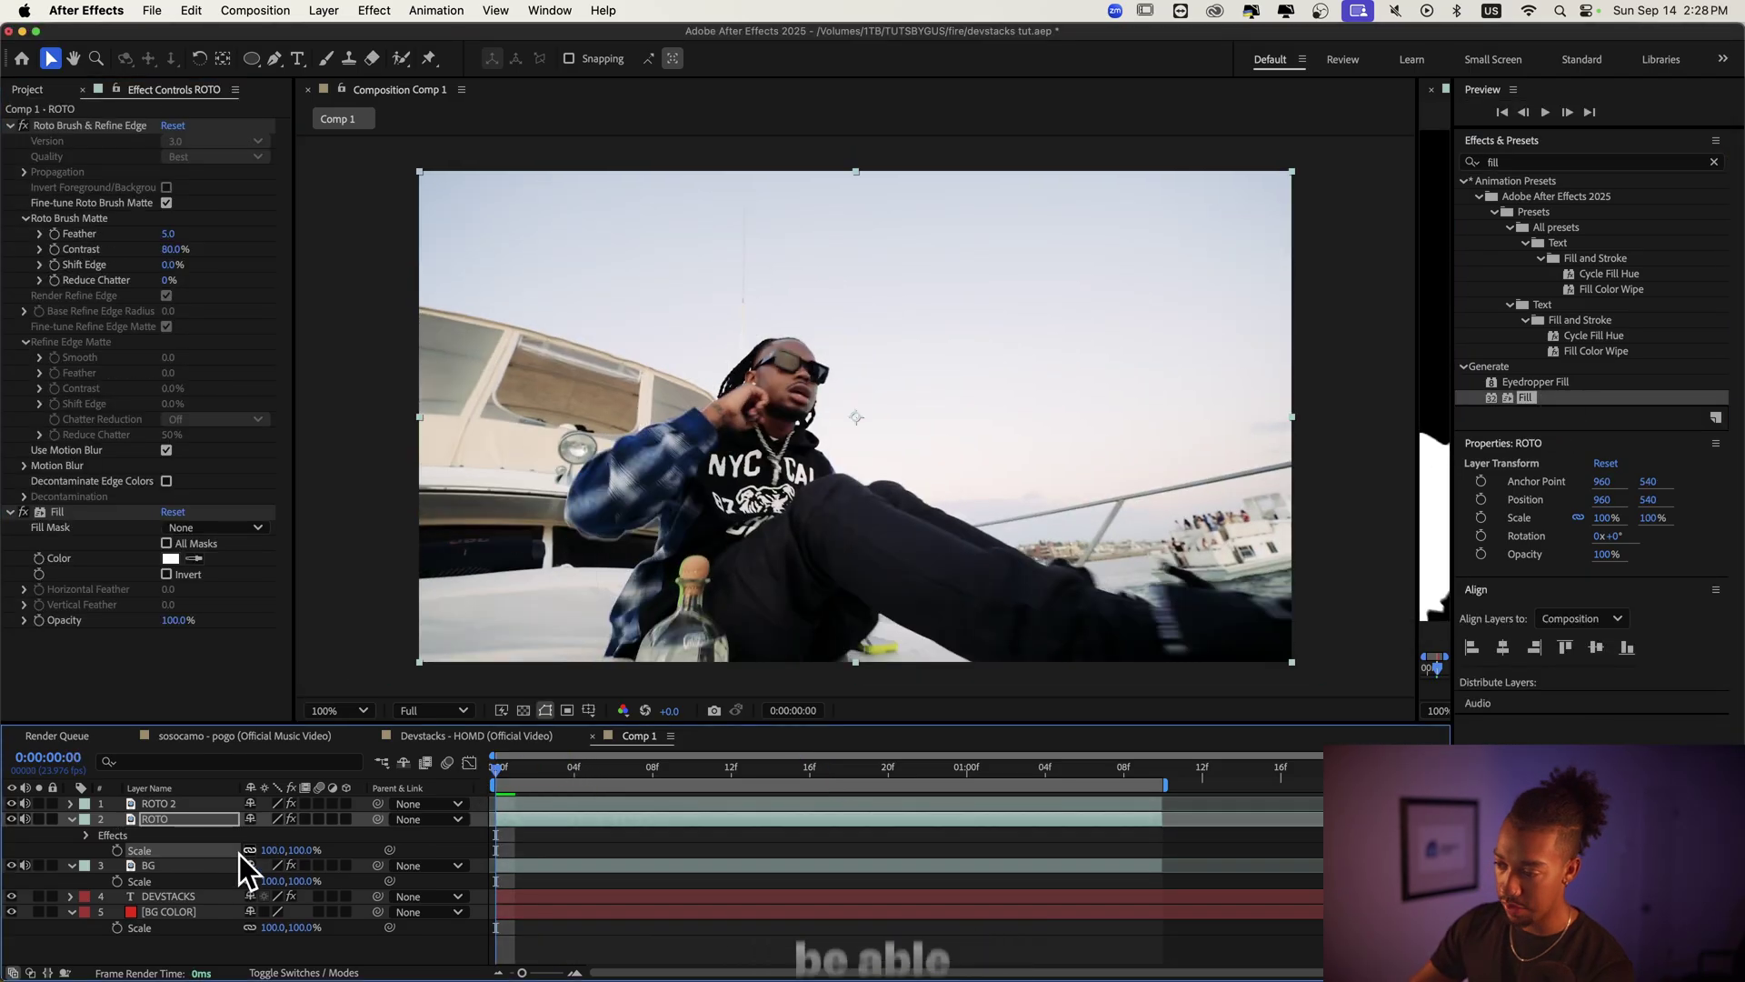
click(116, 851)
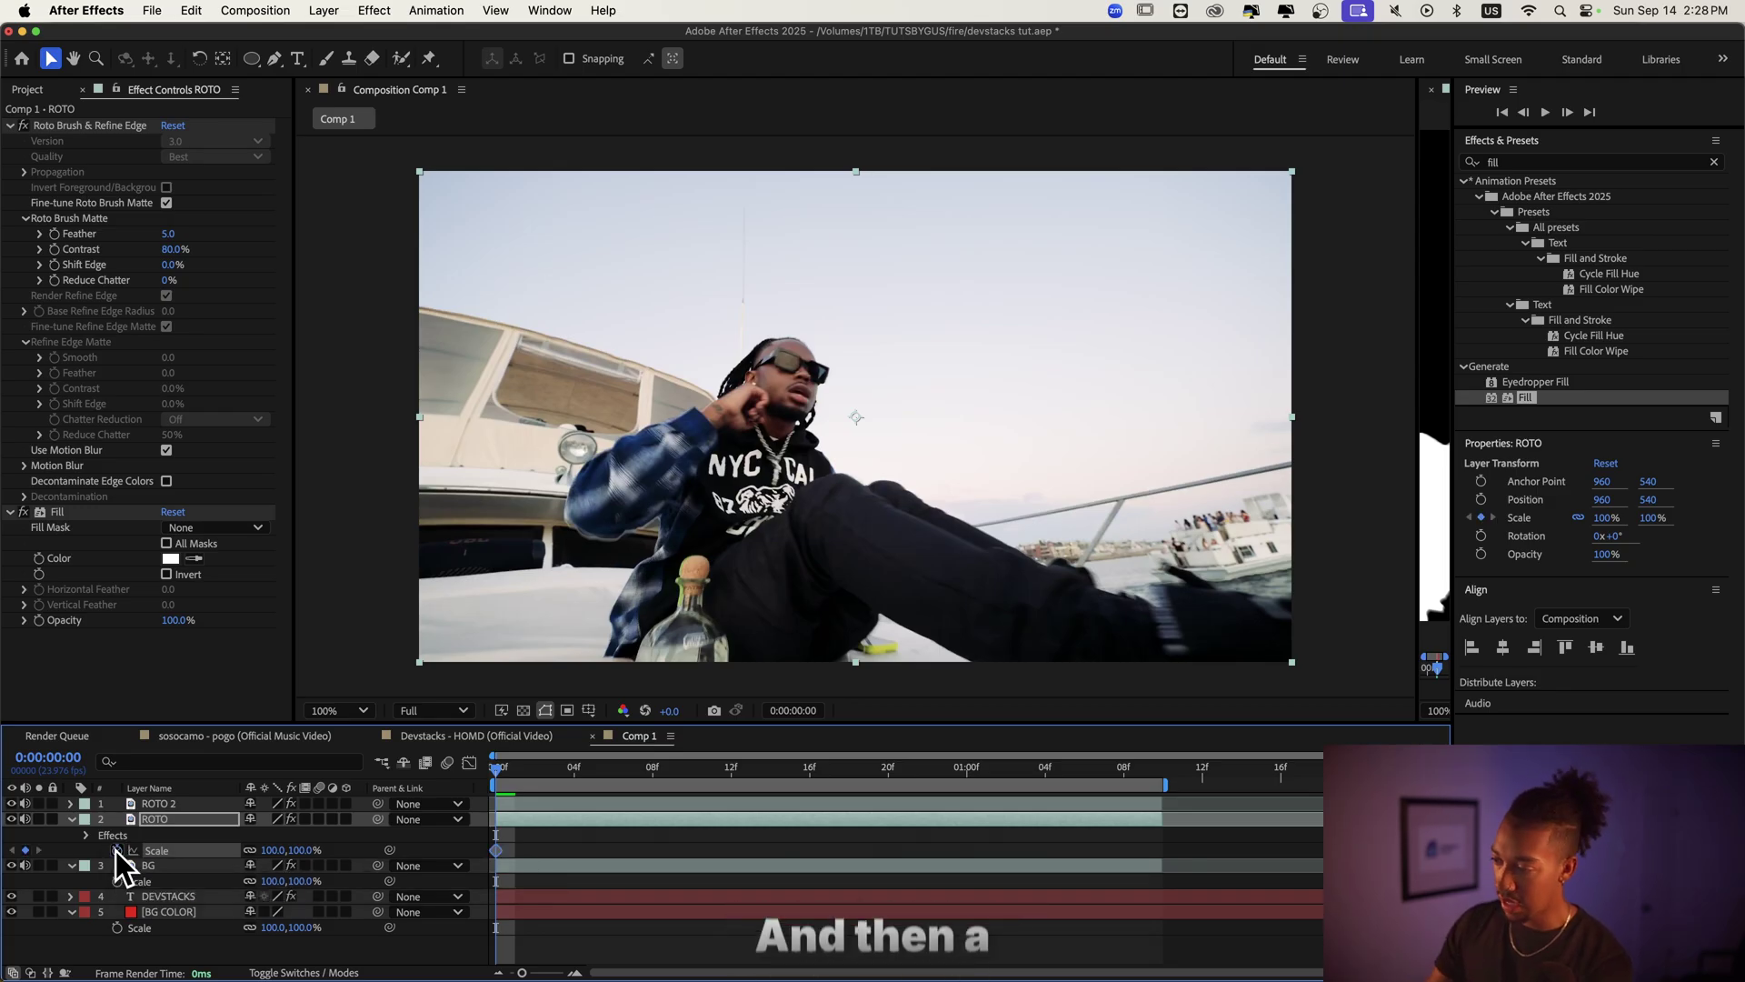
At frame 5, keyframe the lower ROTO layer's Scale at 107% and preview the outline animation
key(Page_Down)
key(Page_Down)
key(Page_Down)
key(Page_Down)
key(Page_Down)
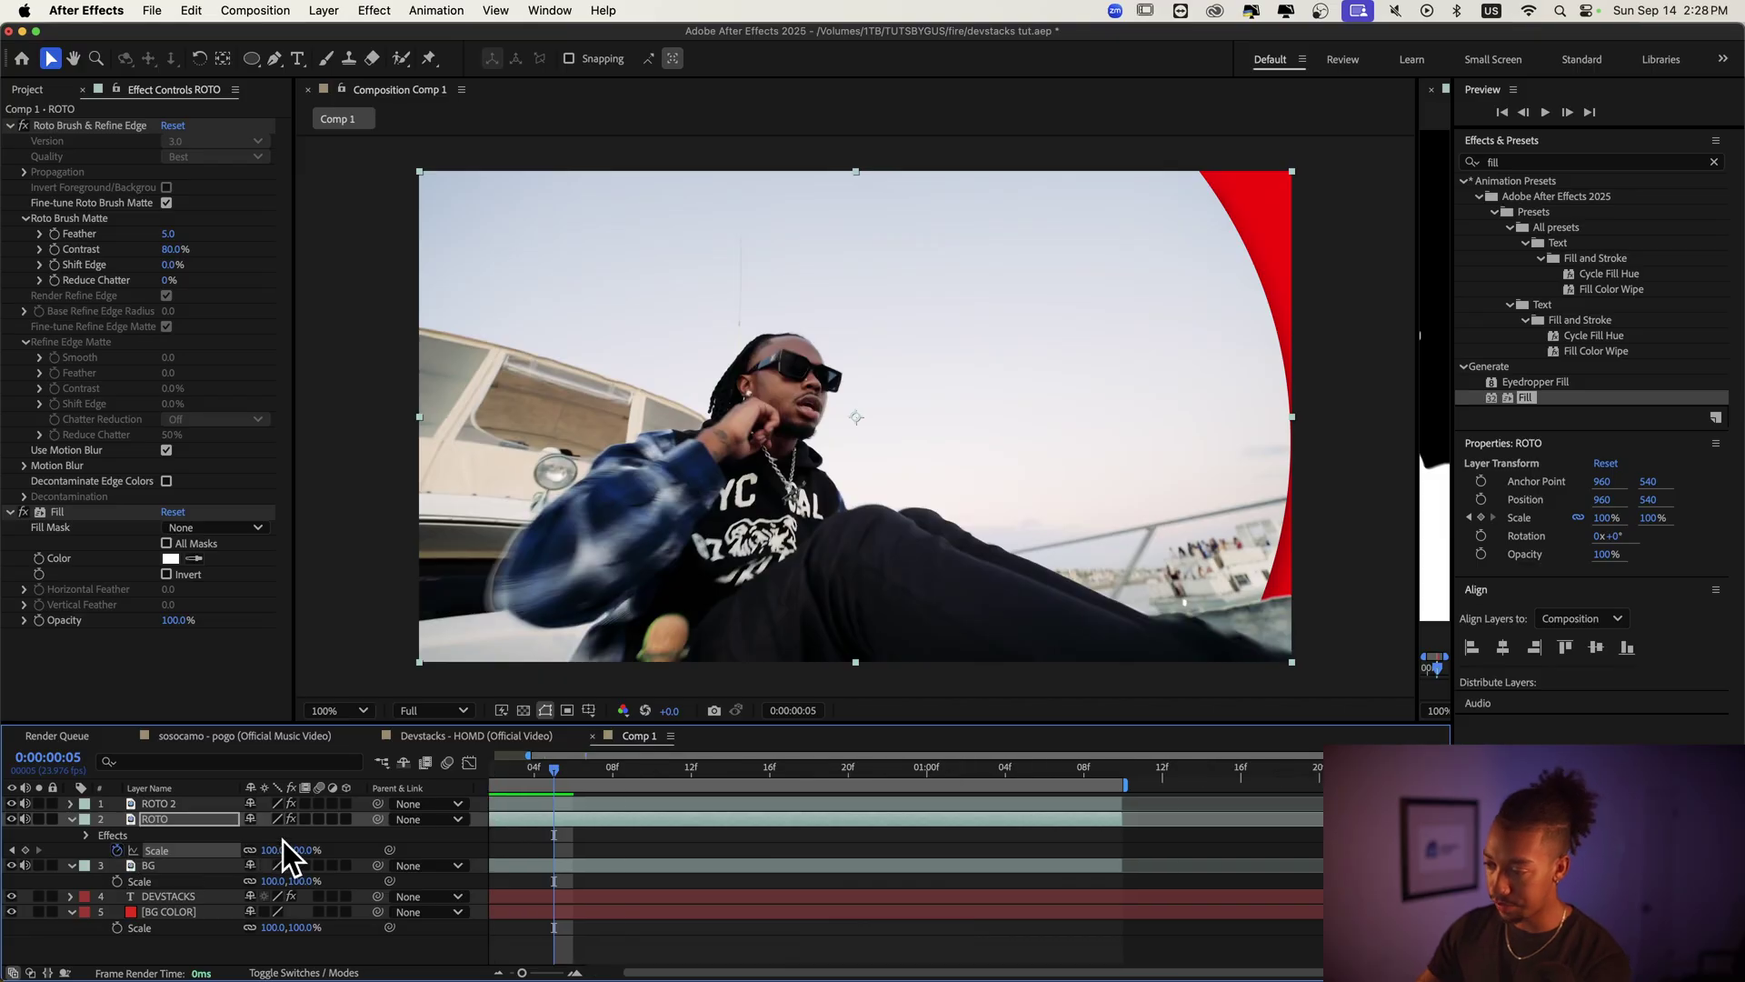
click(279, 850)
text(107)
key(Return)
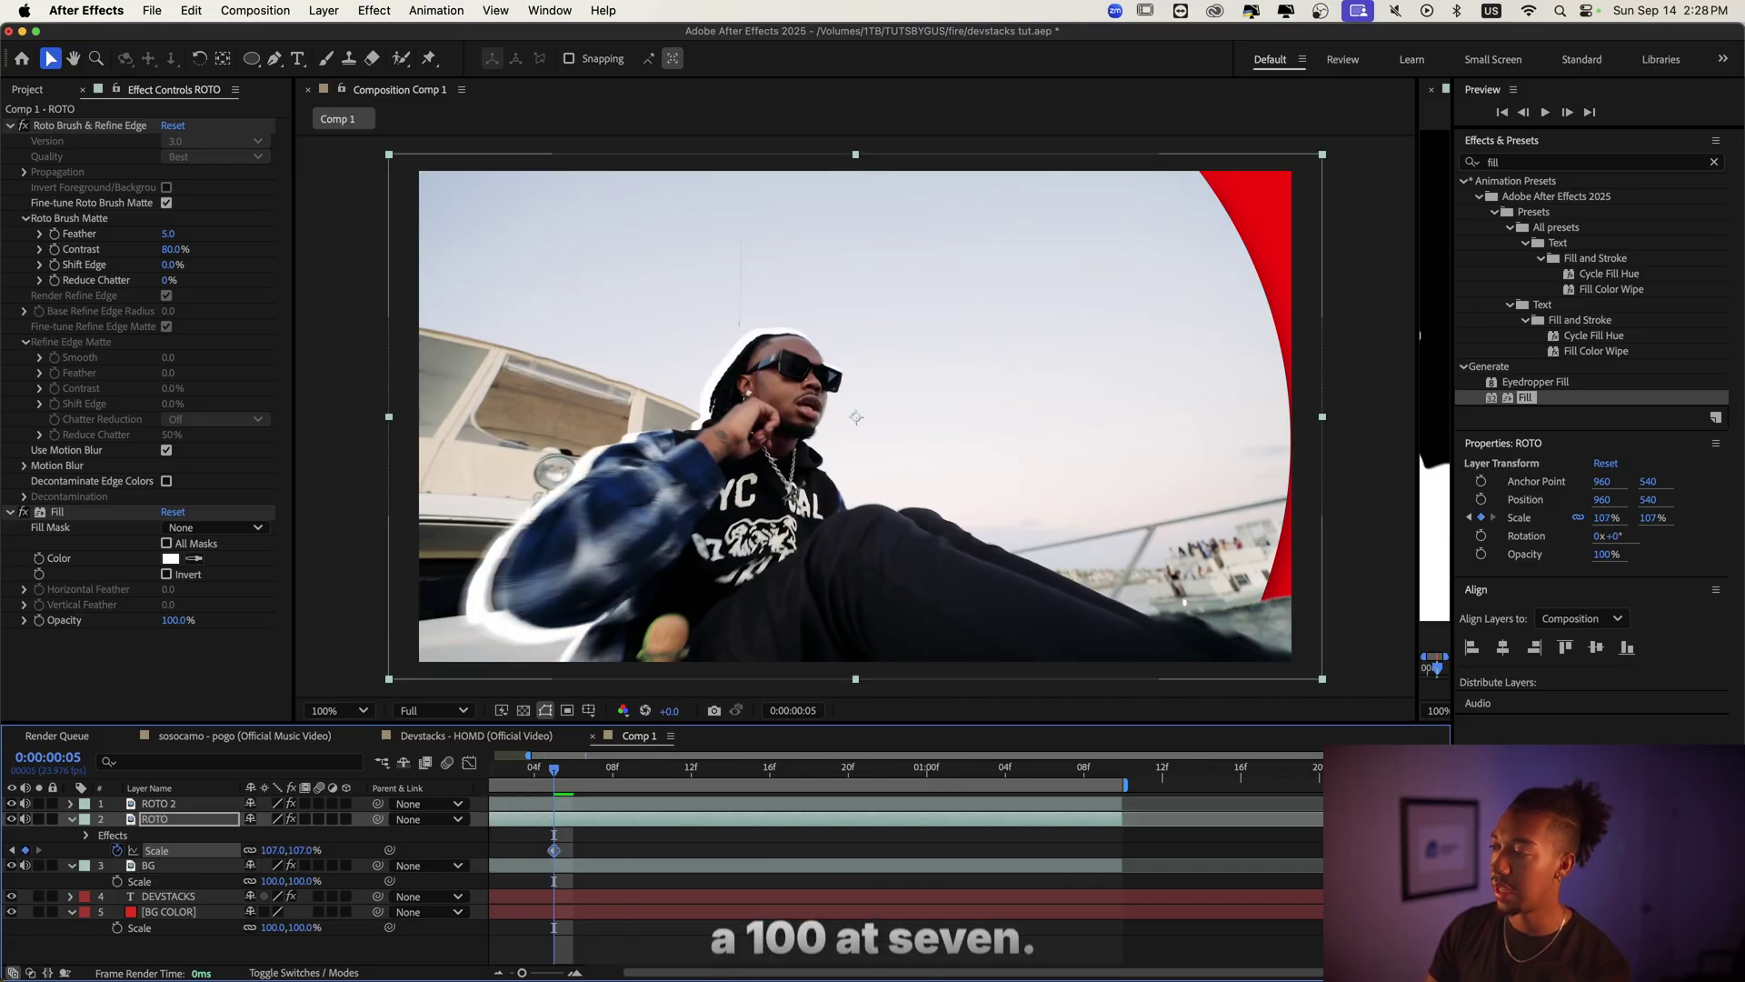
key(space)
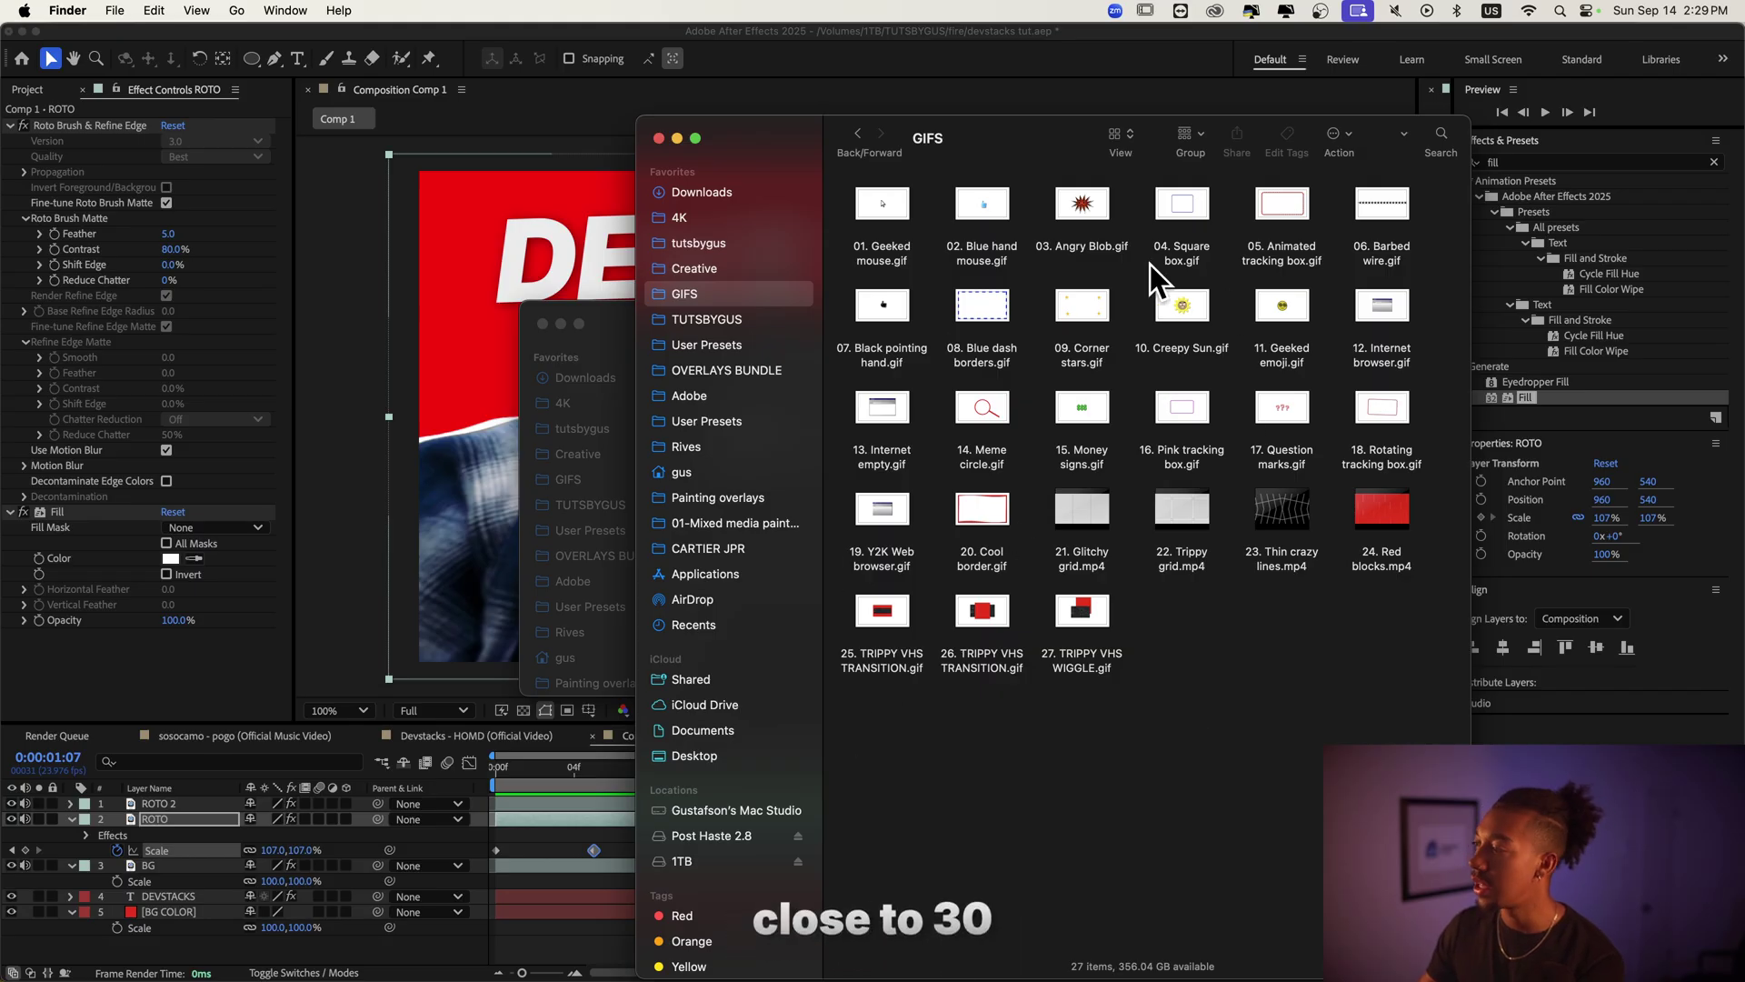
Preview the Geeked emoji, Geeked mouse, Blue hand mouse, Angry Blob and Square box files in the Finder's GIFS folder
click(1267, 306)
key(space)
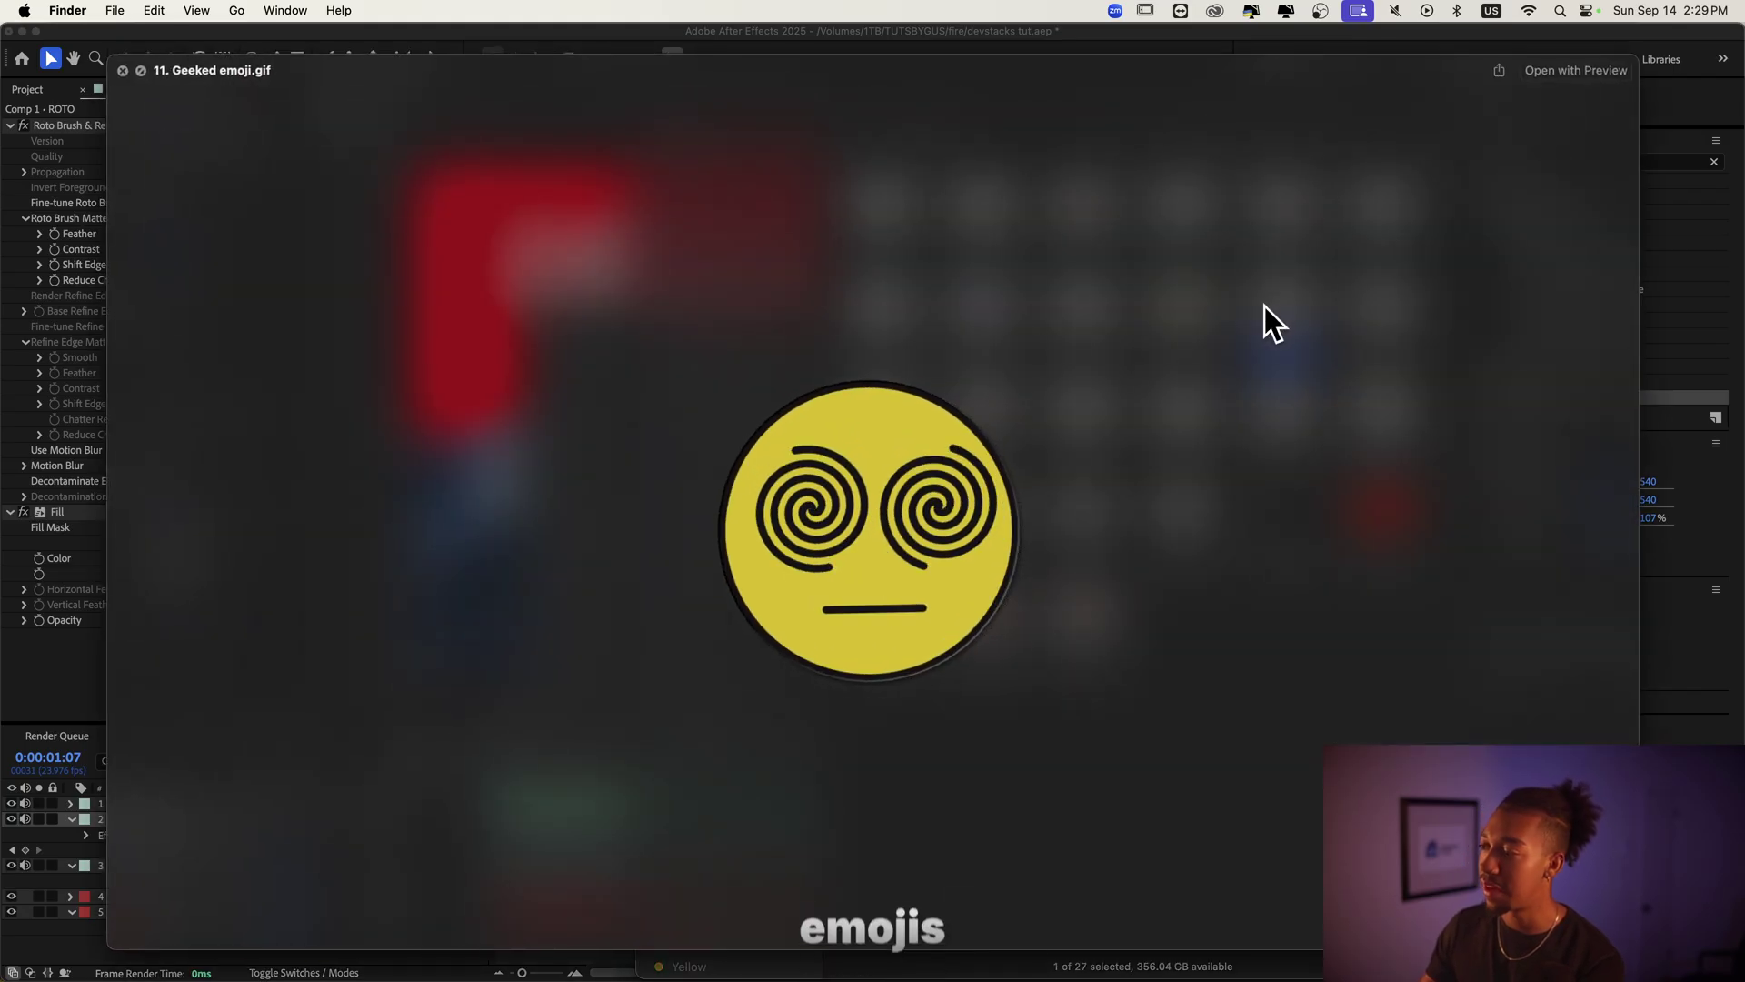
key(space)
click(903, 215)
key(space)
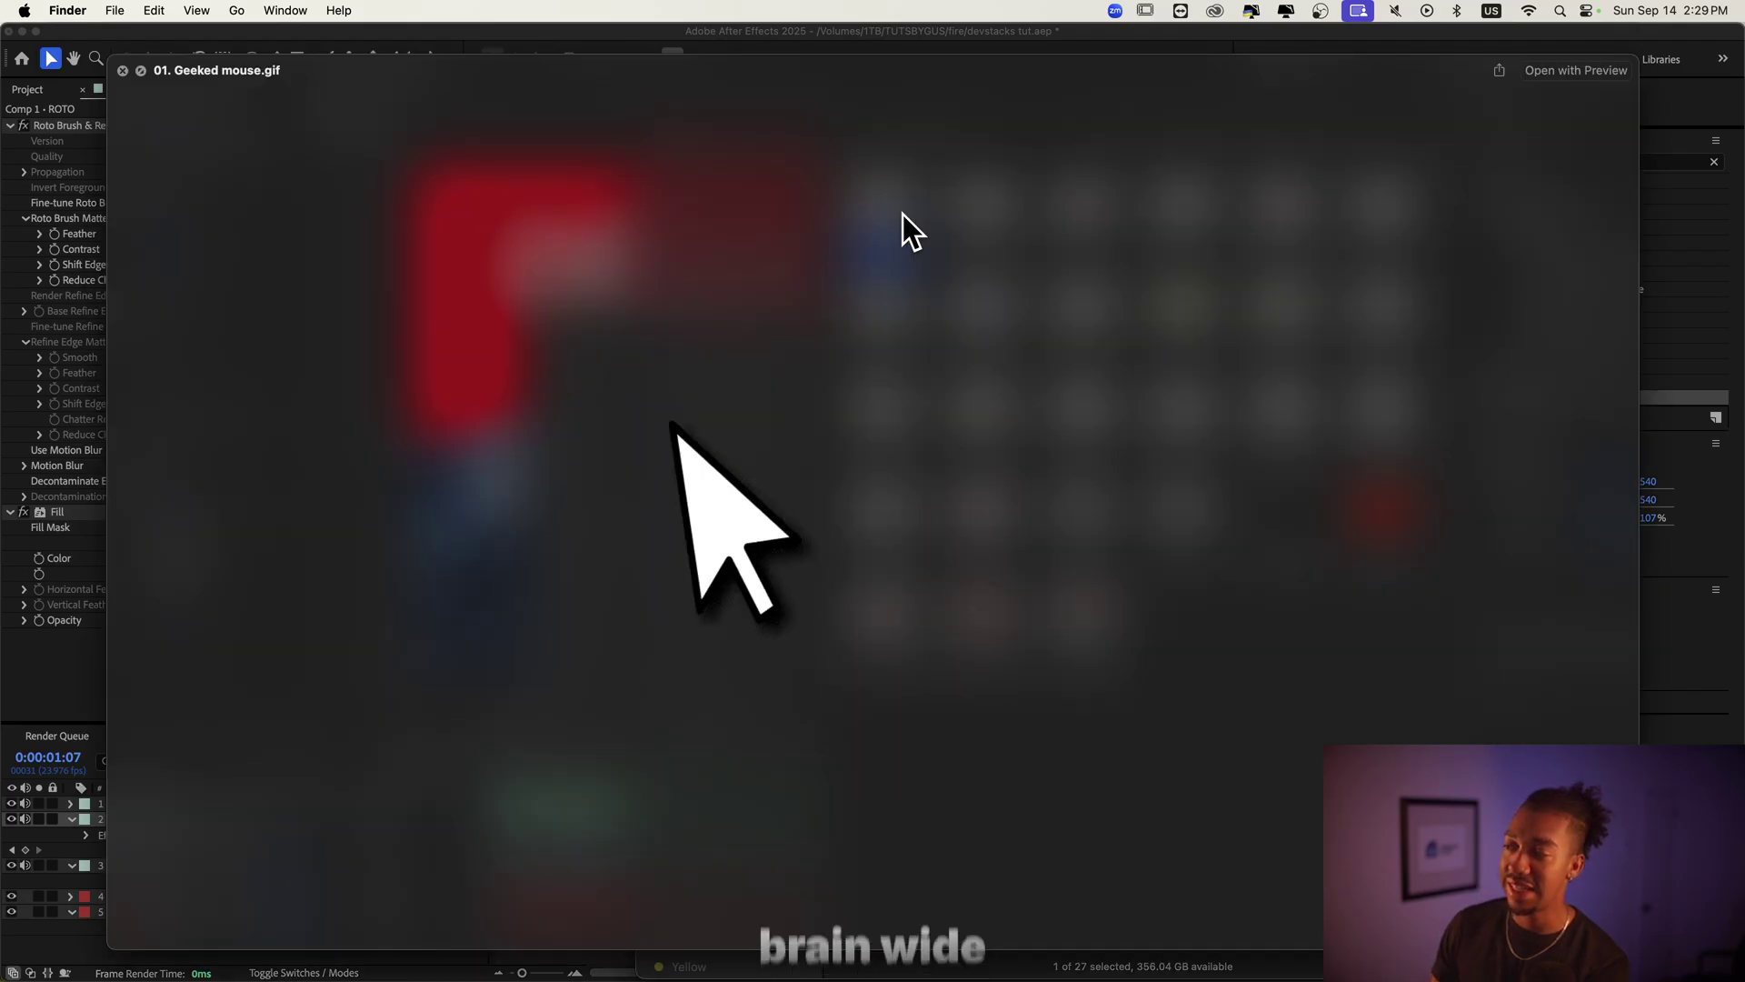
key(Right)
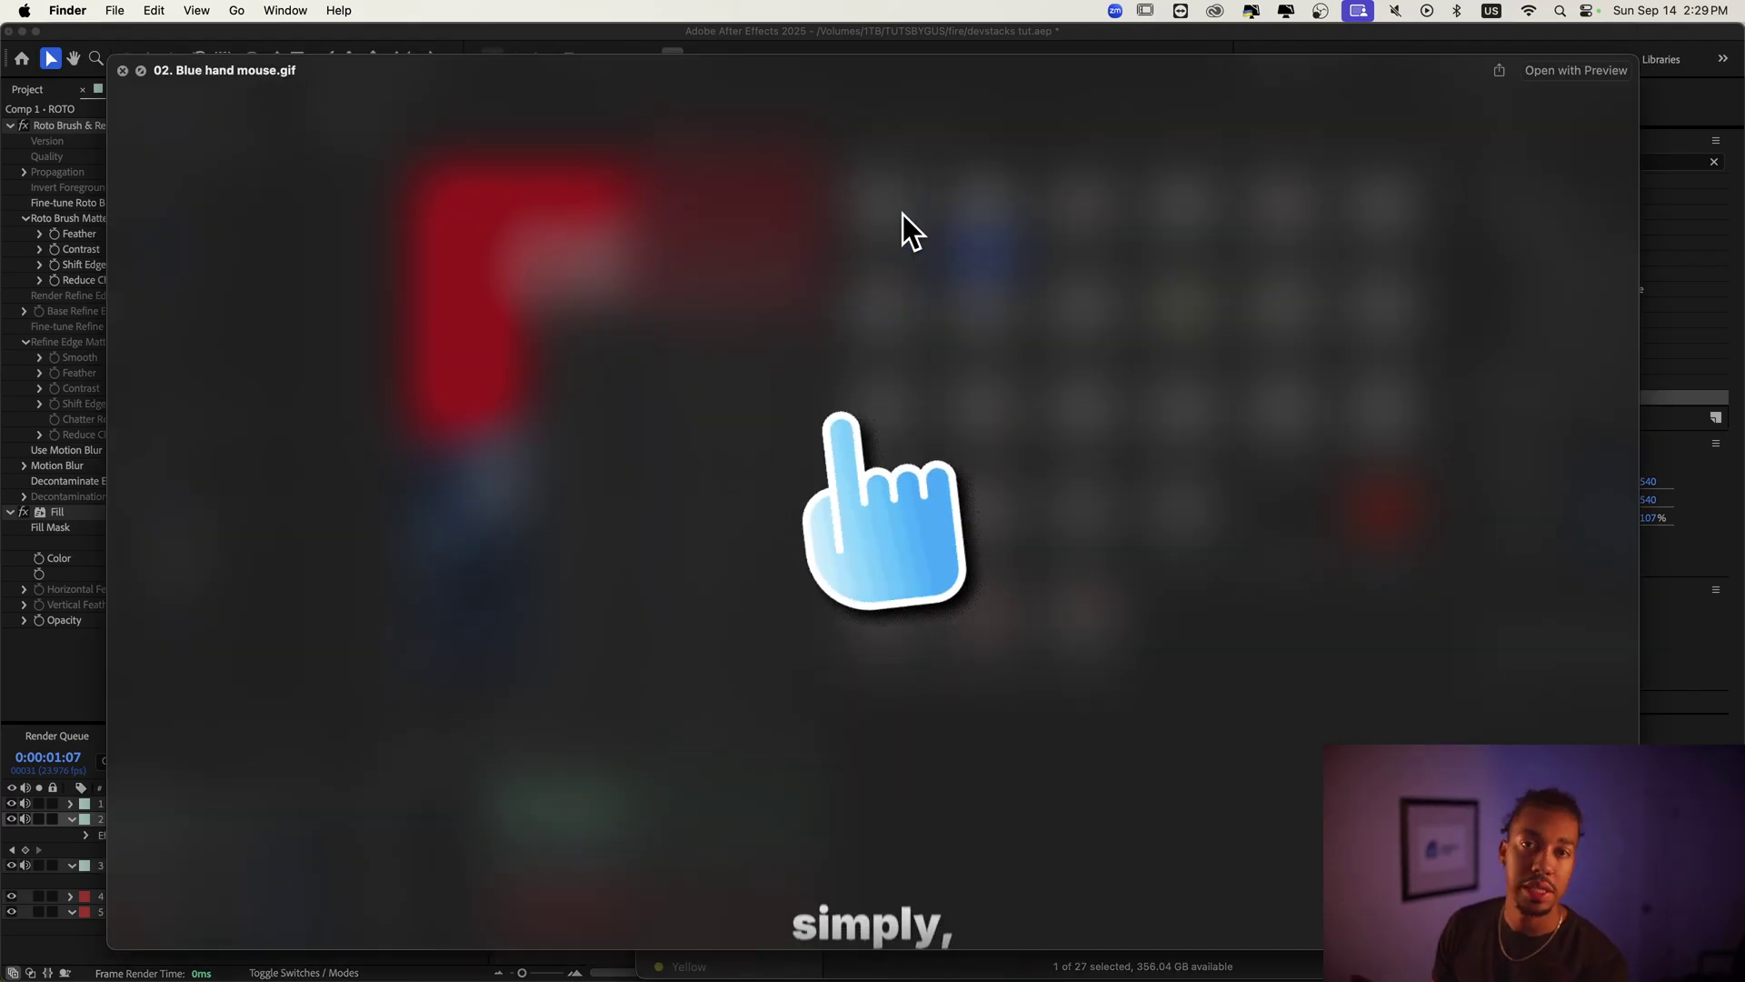
key(Right)
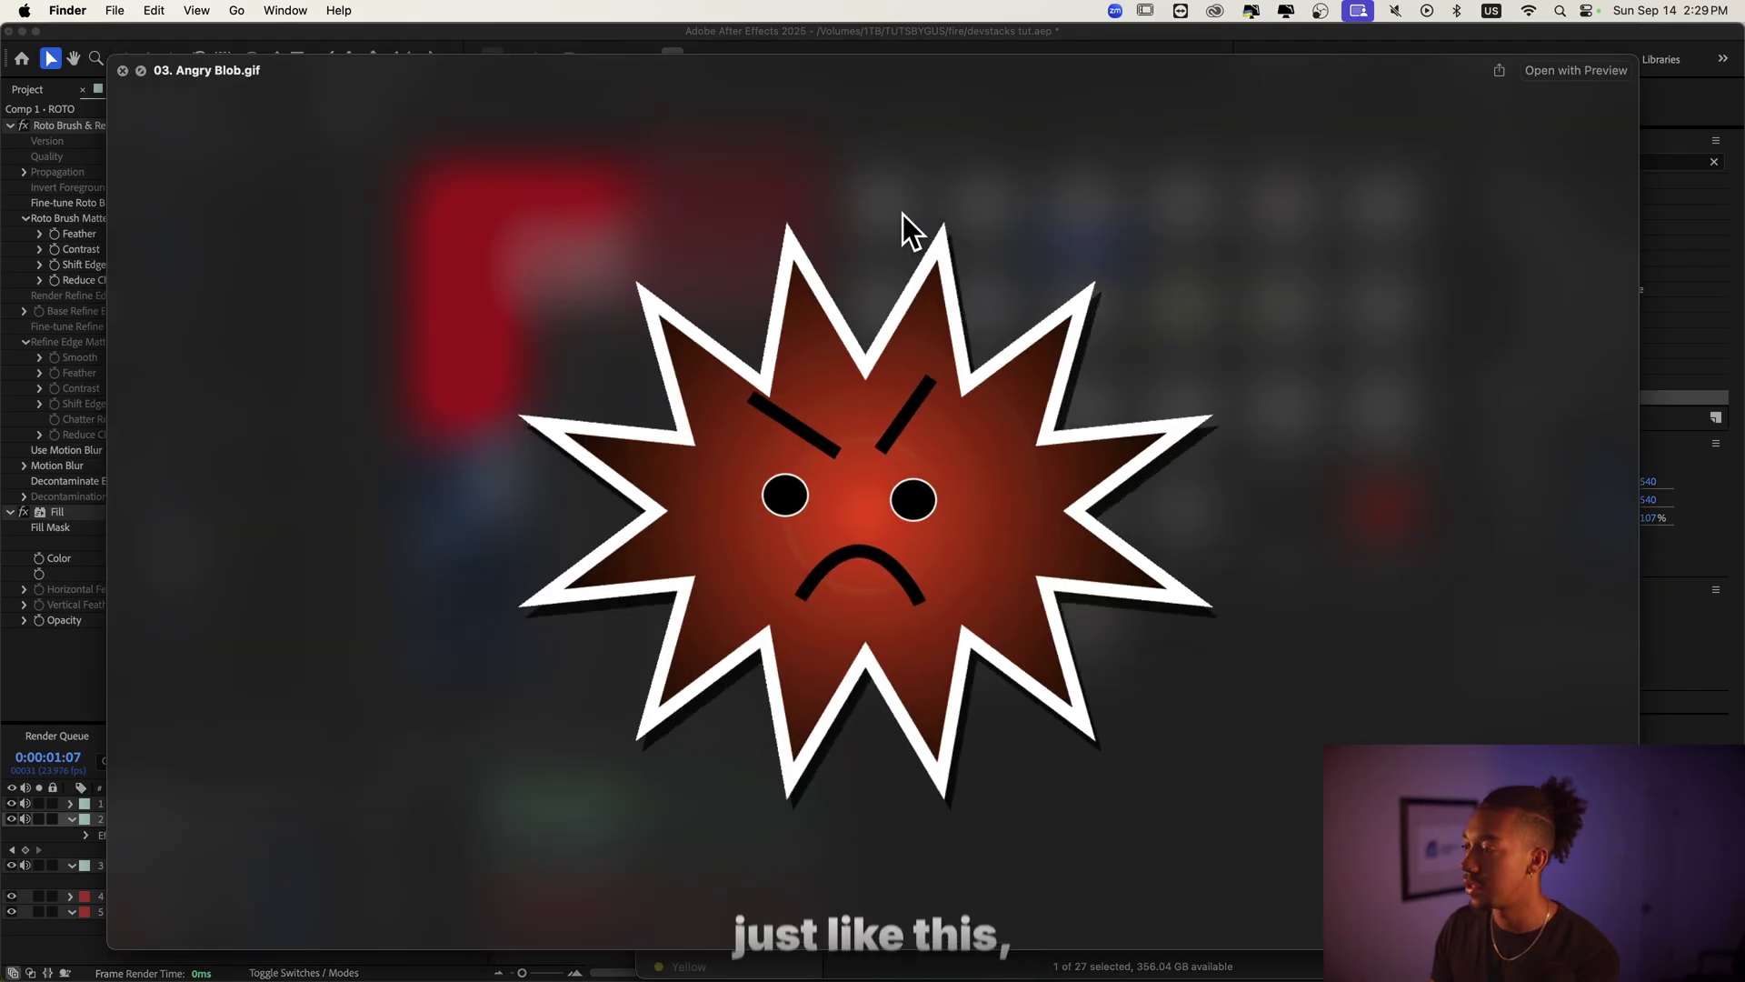
key(Right)
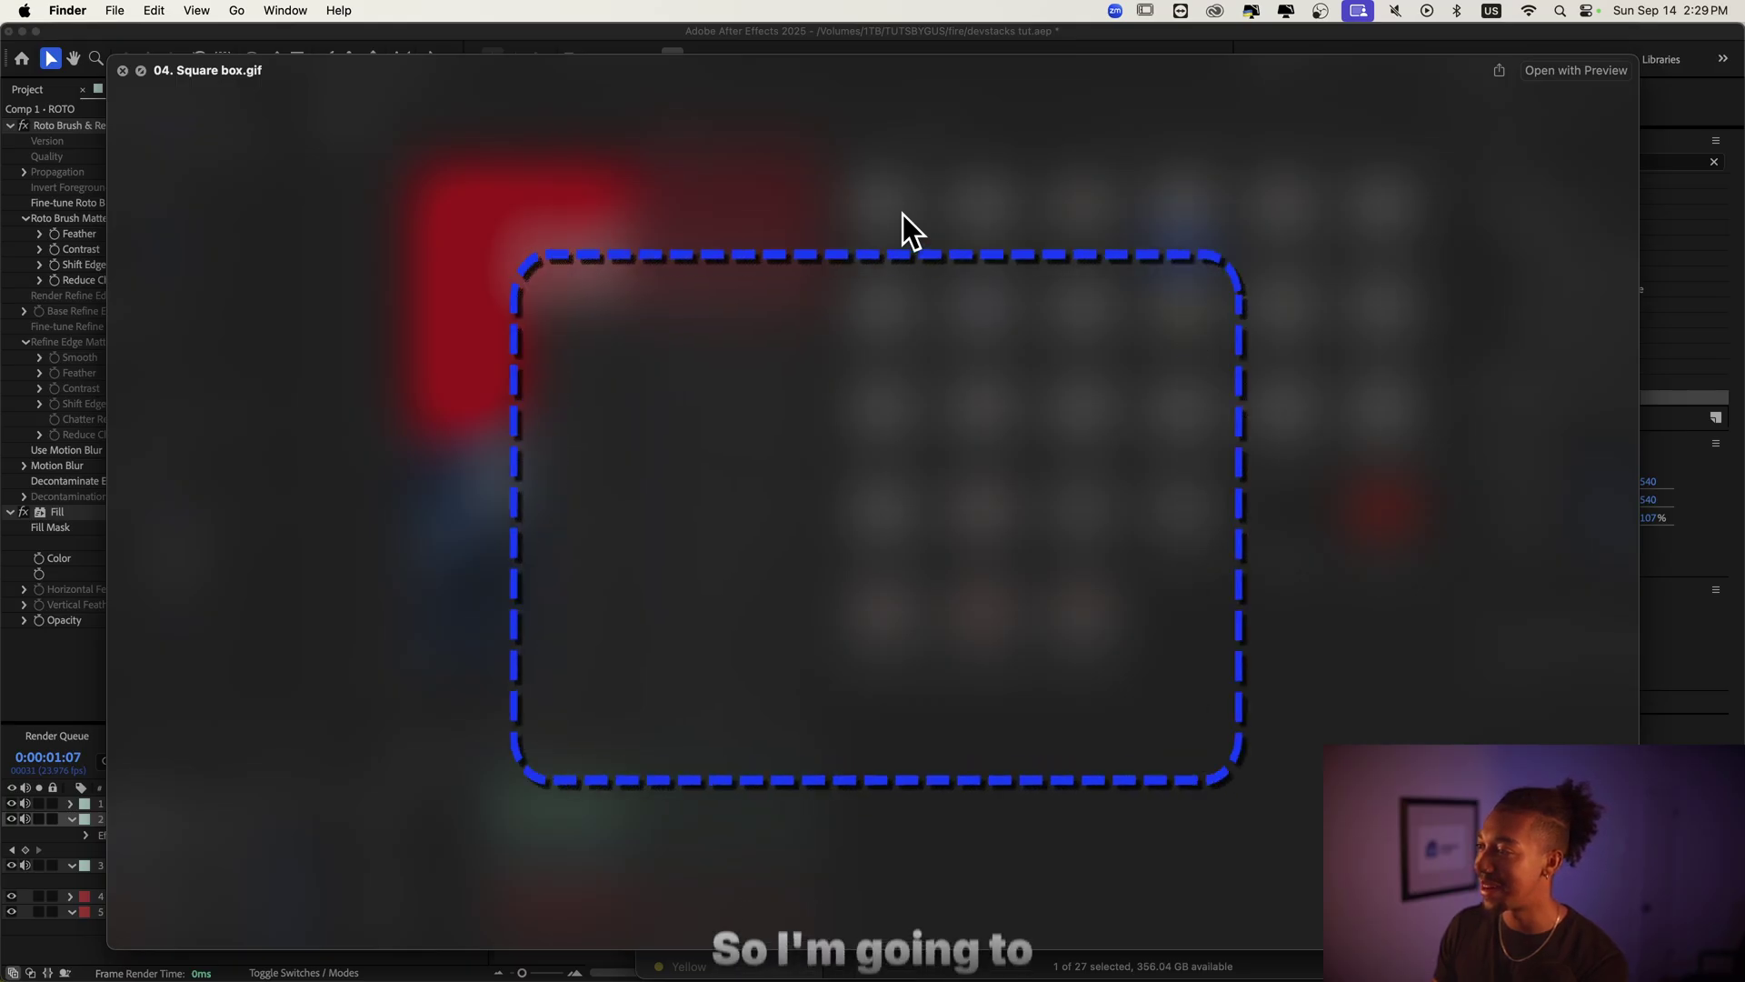
key(space)
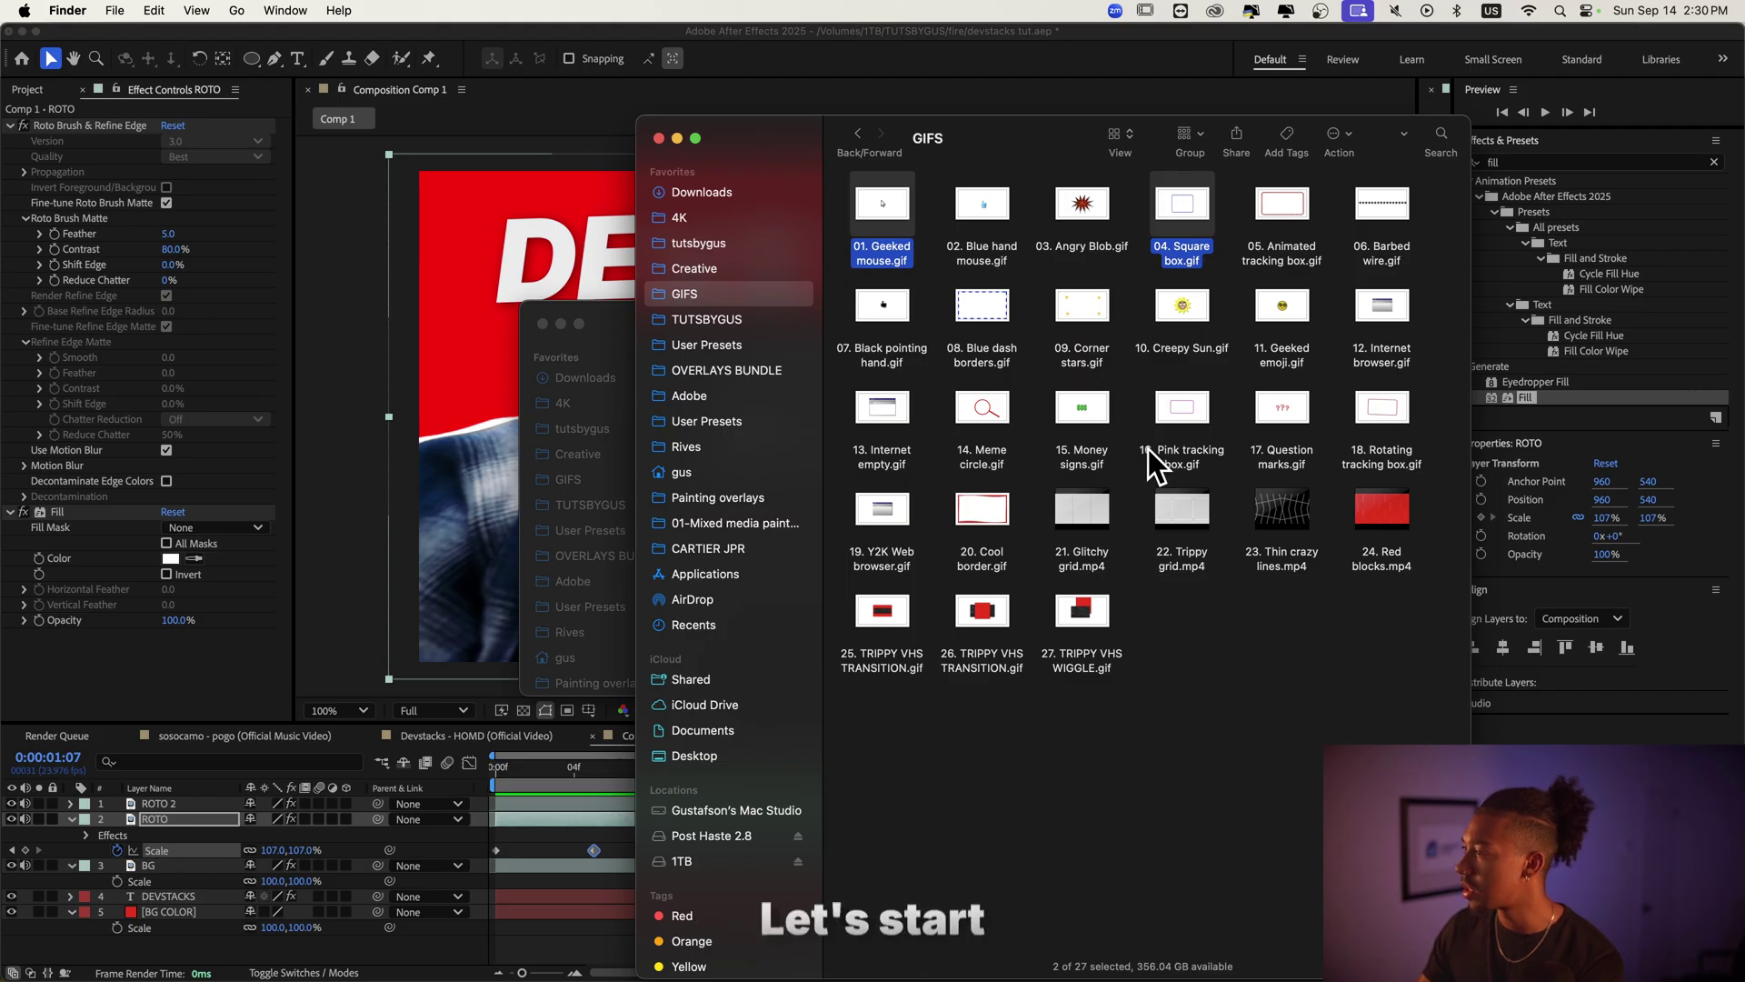
Add 01. Geeked mouse.gif and 04. Square box.gif to Comp 1, placing the mouse in the frame's upper right at 110% scale
drag(894, 215, 565, 873)
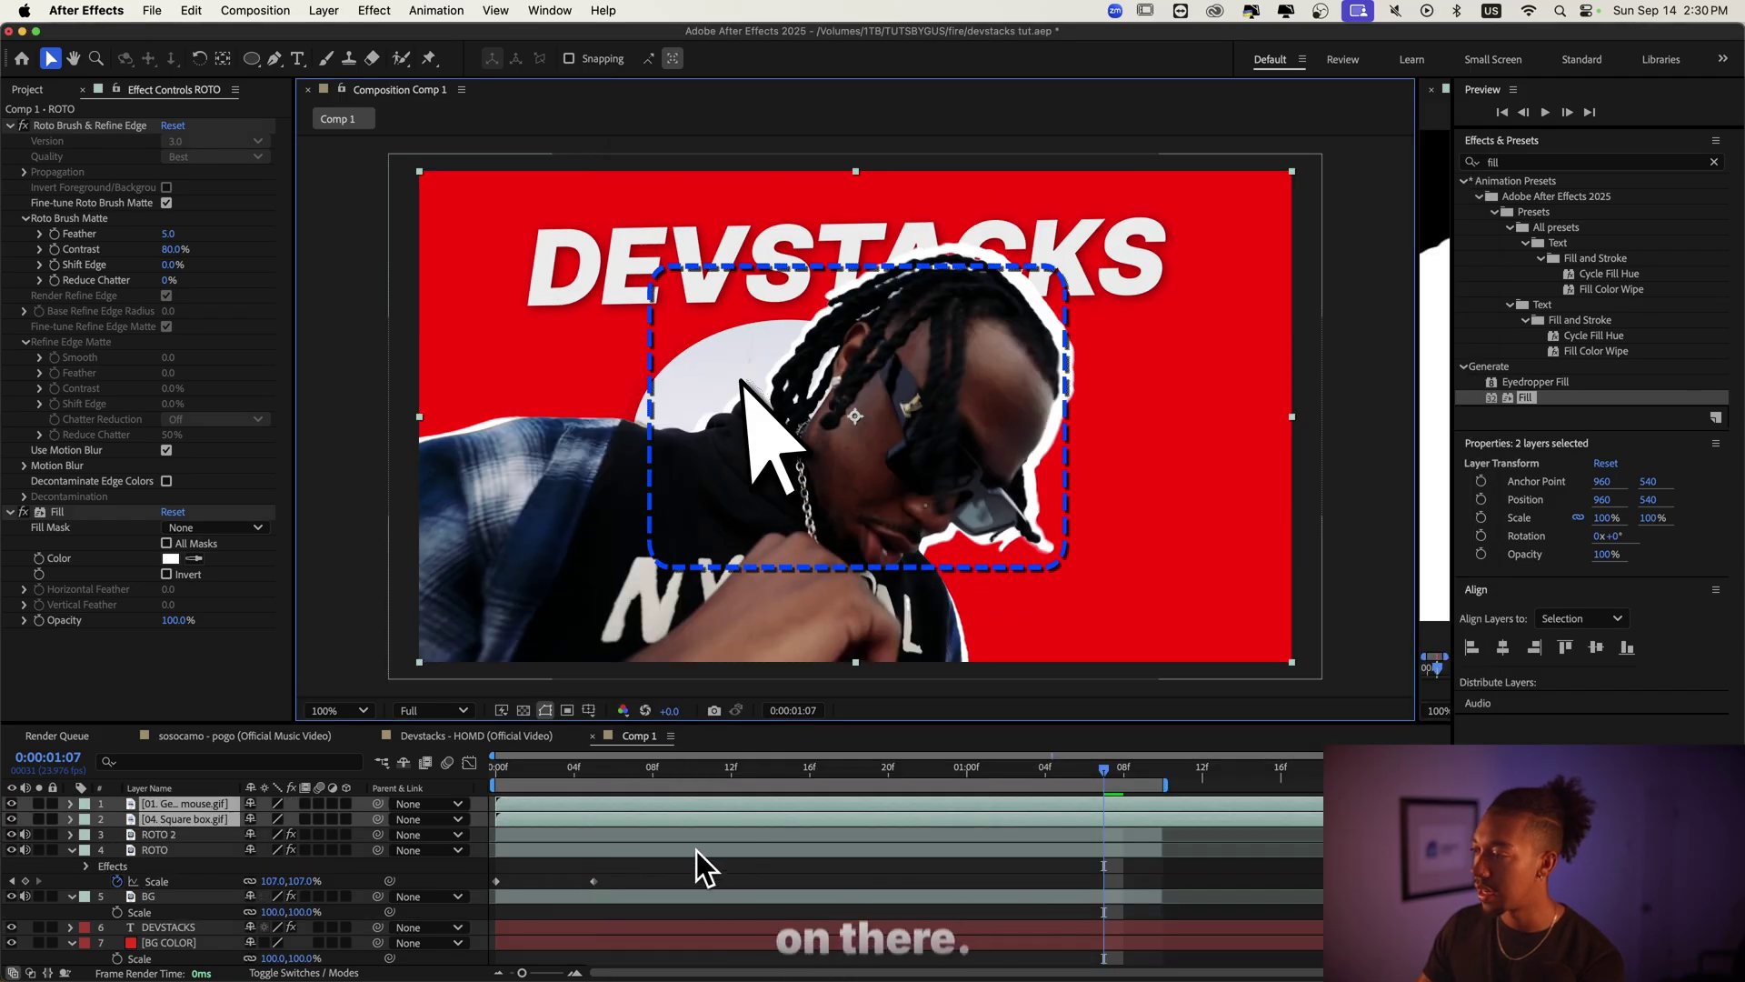
click(198, 805)
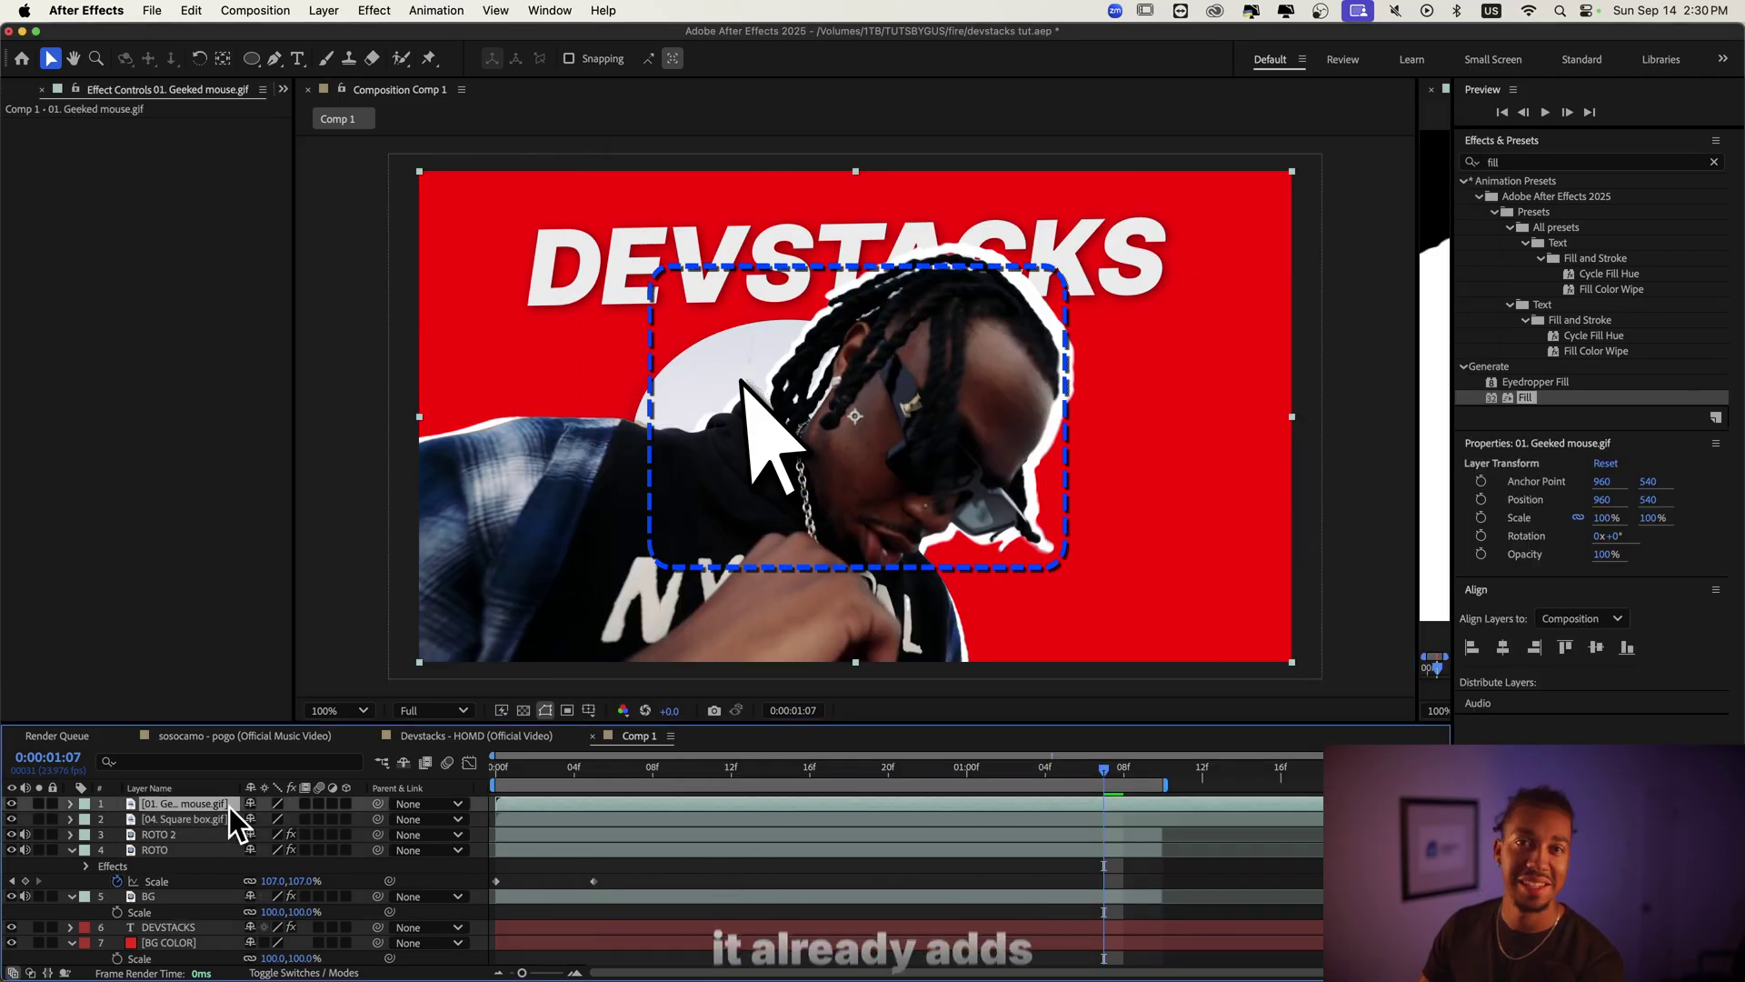
key(s)
drag(281, 819, 241, 819)
drag(781, 391, 1146, 289)
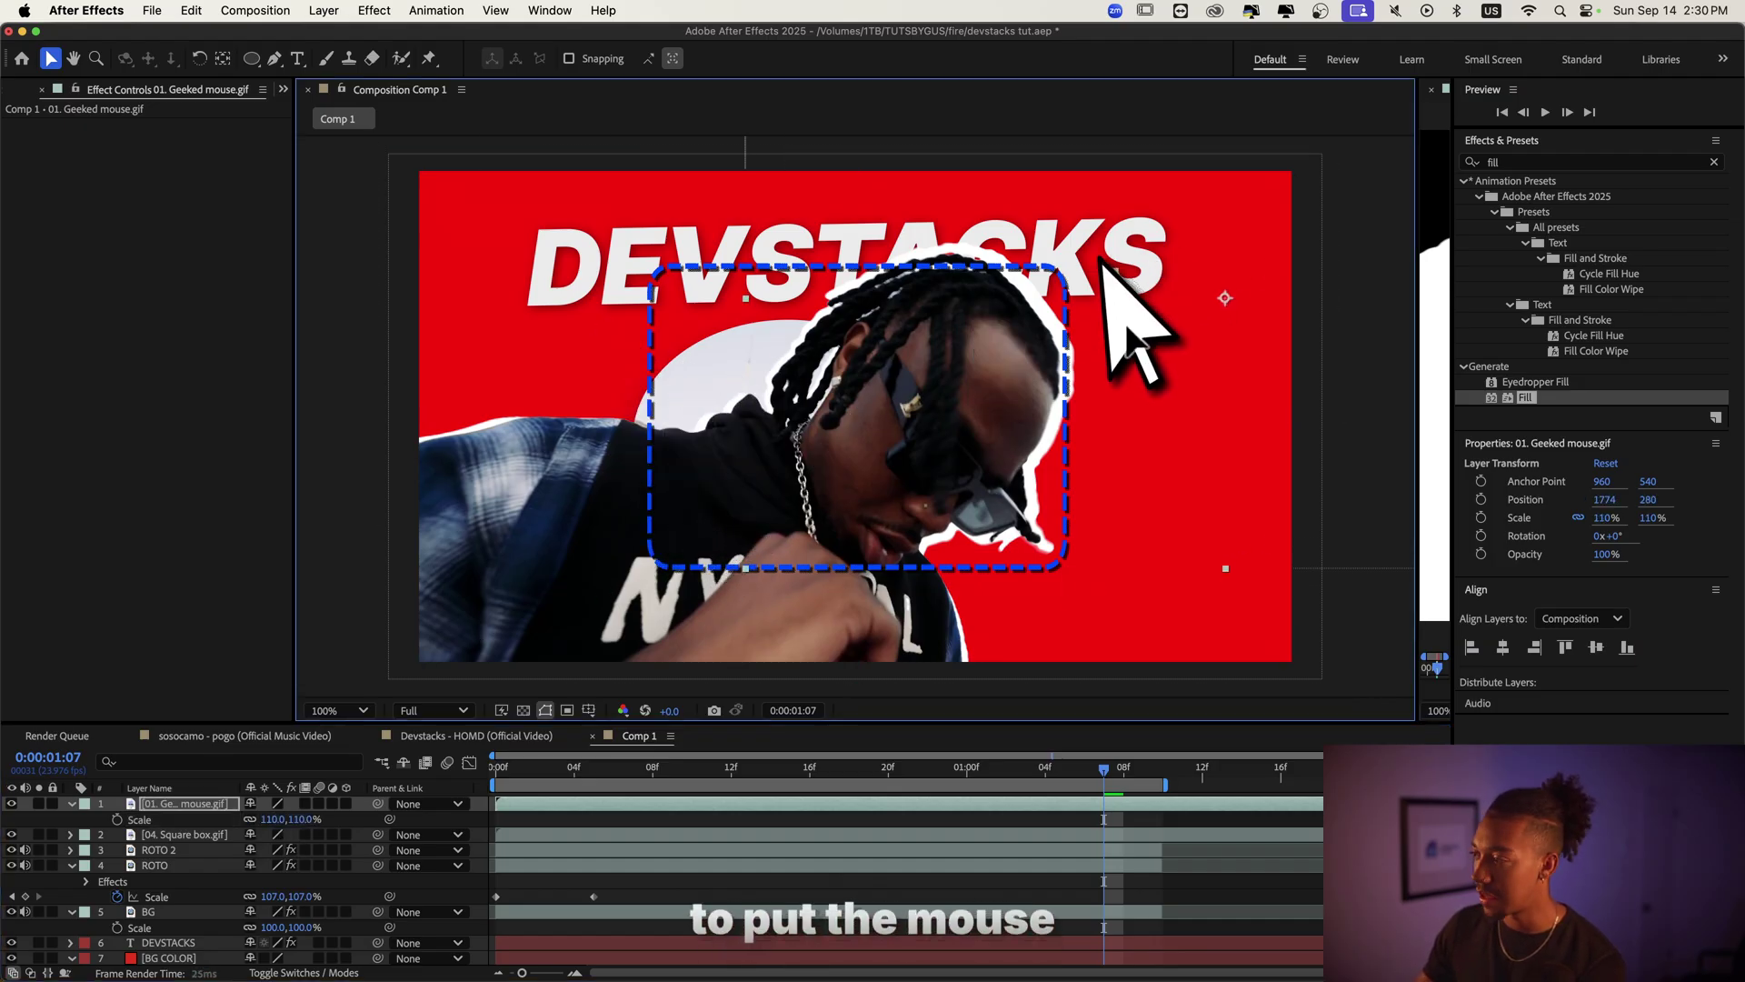
Move the Square box layer below DEVSTACKS at 162% scale and place the Geeked mouse layer directly above DEVSTACKS
drag(200, 834, 281, 934)
key(s)
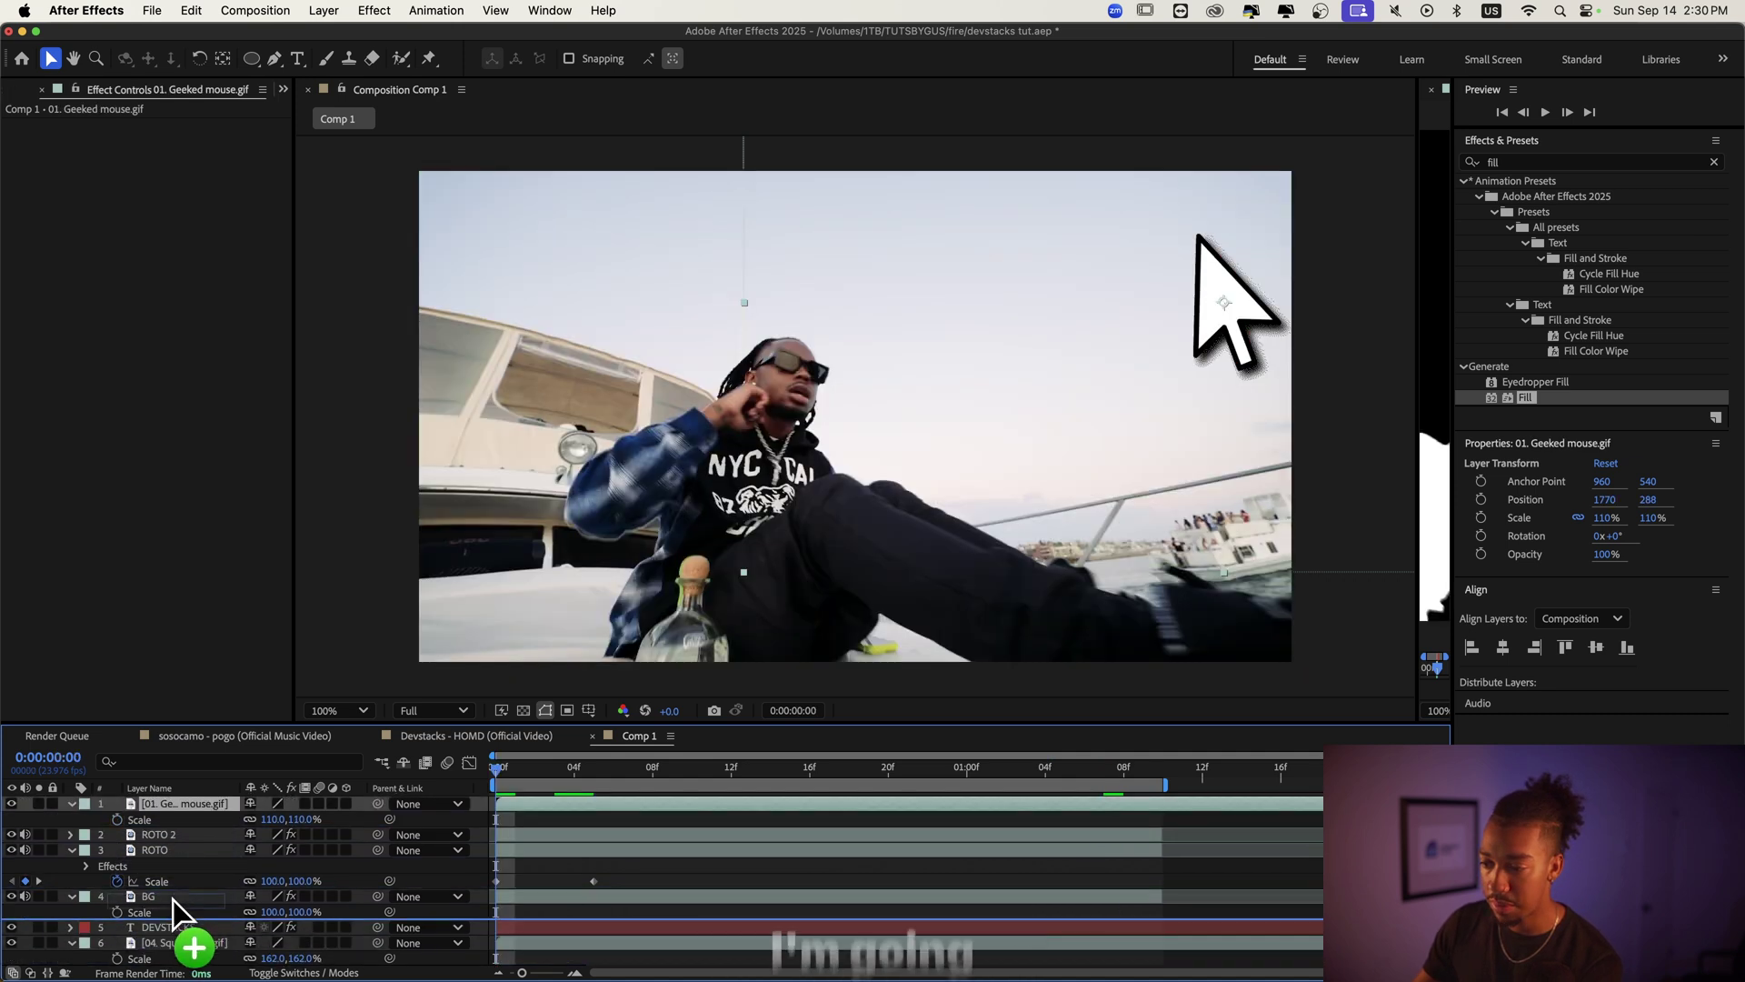
drag(173, 898, 167, 925)
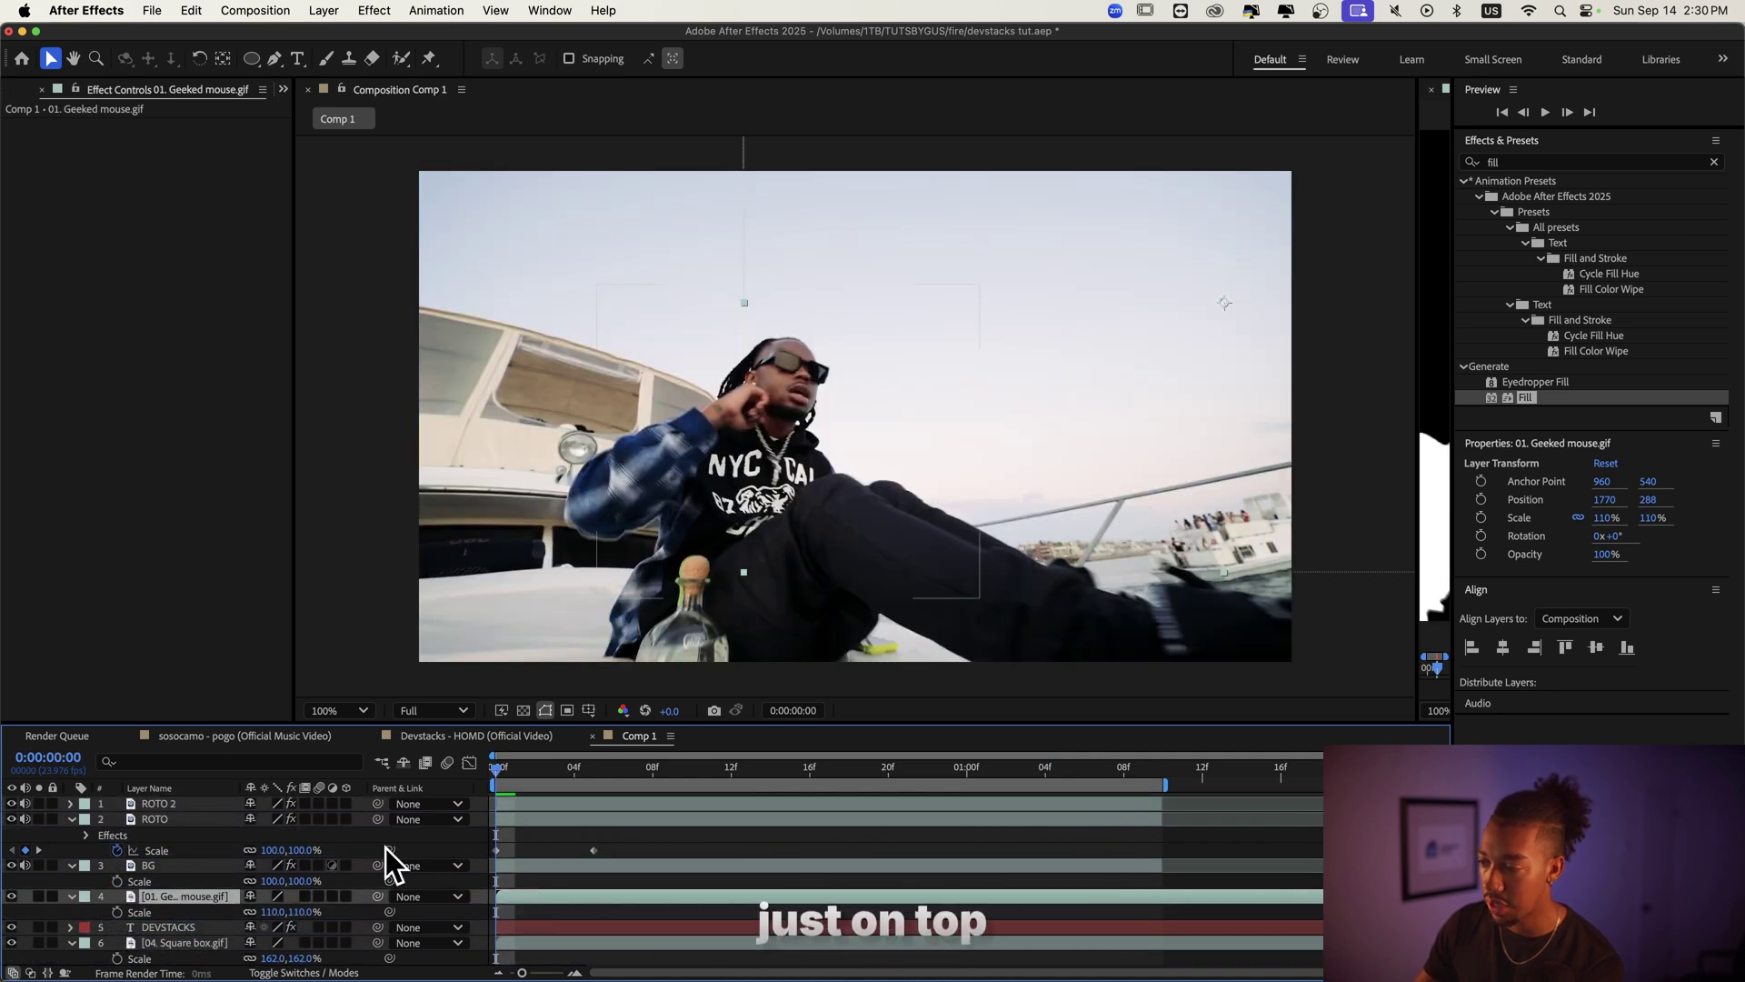
Preview the composition with the GIF overlays and add an adjustment layer above all other layers
key(space)
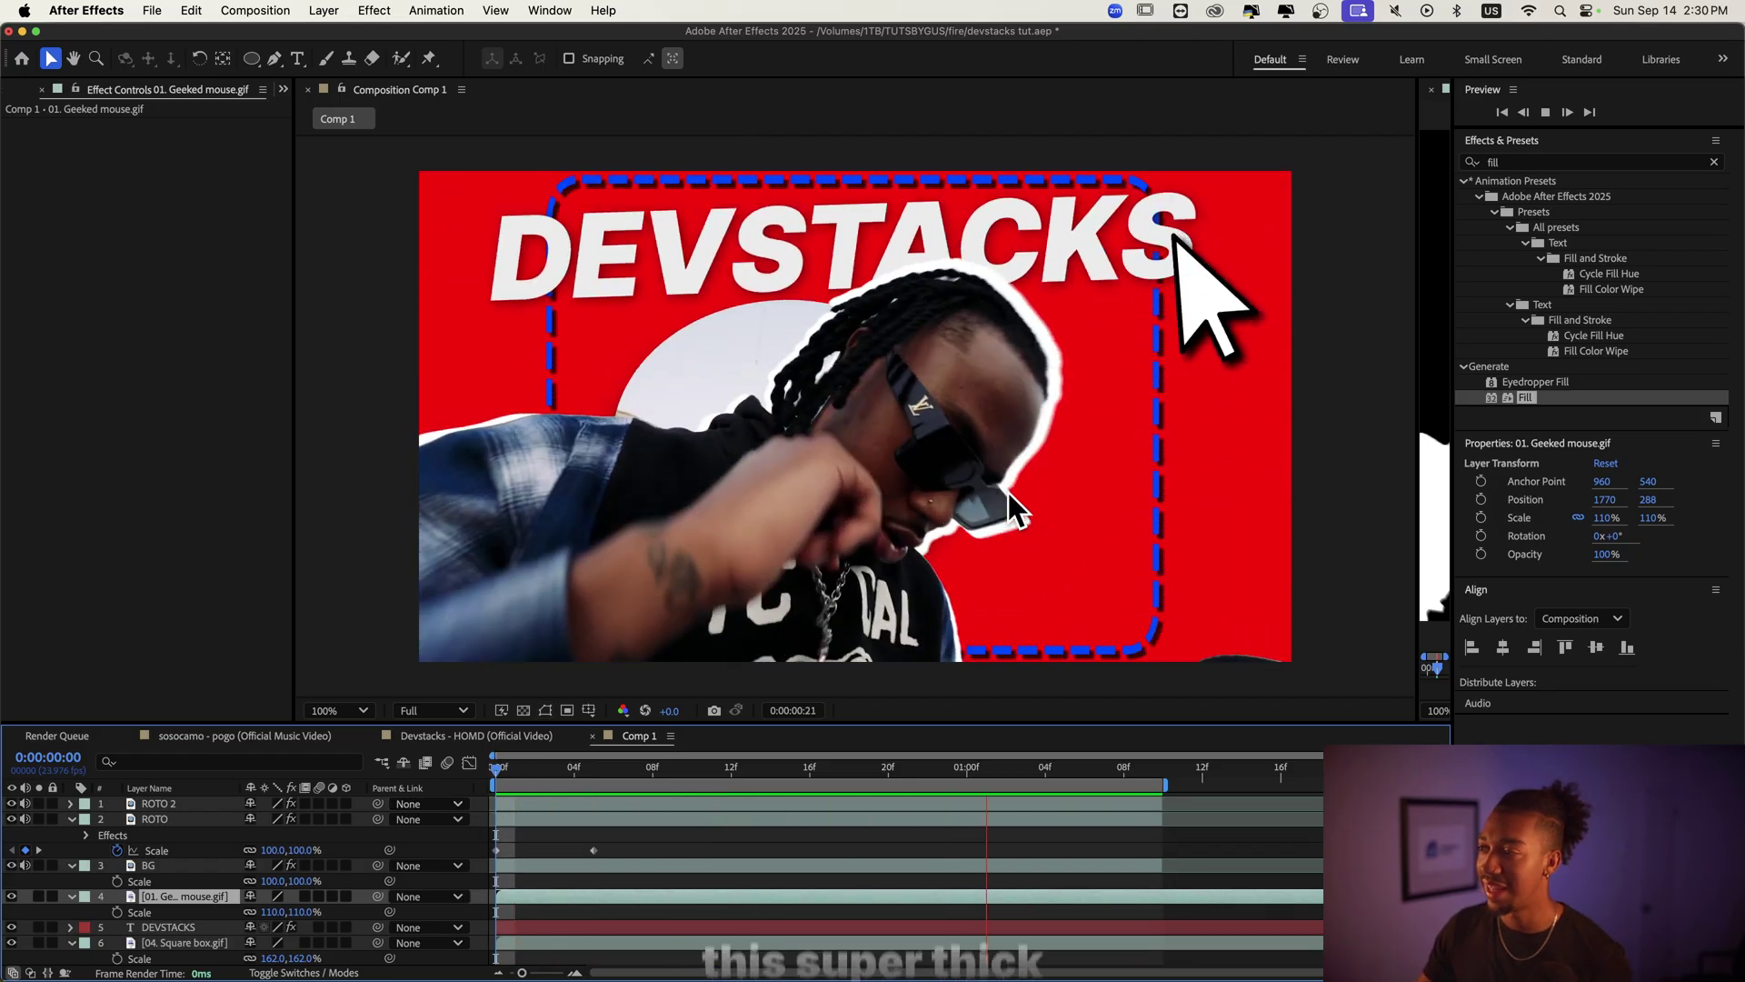
key(space)
key(super+alt+y)
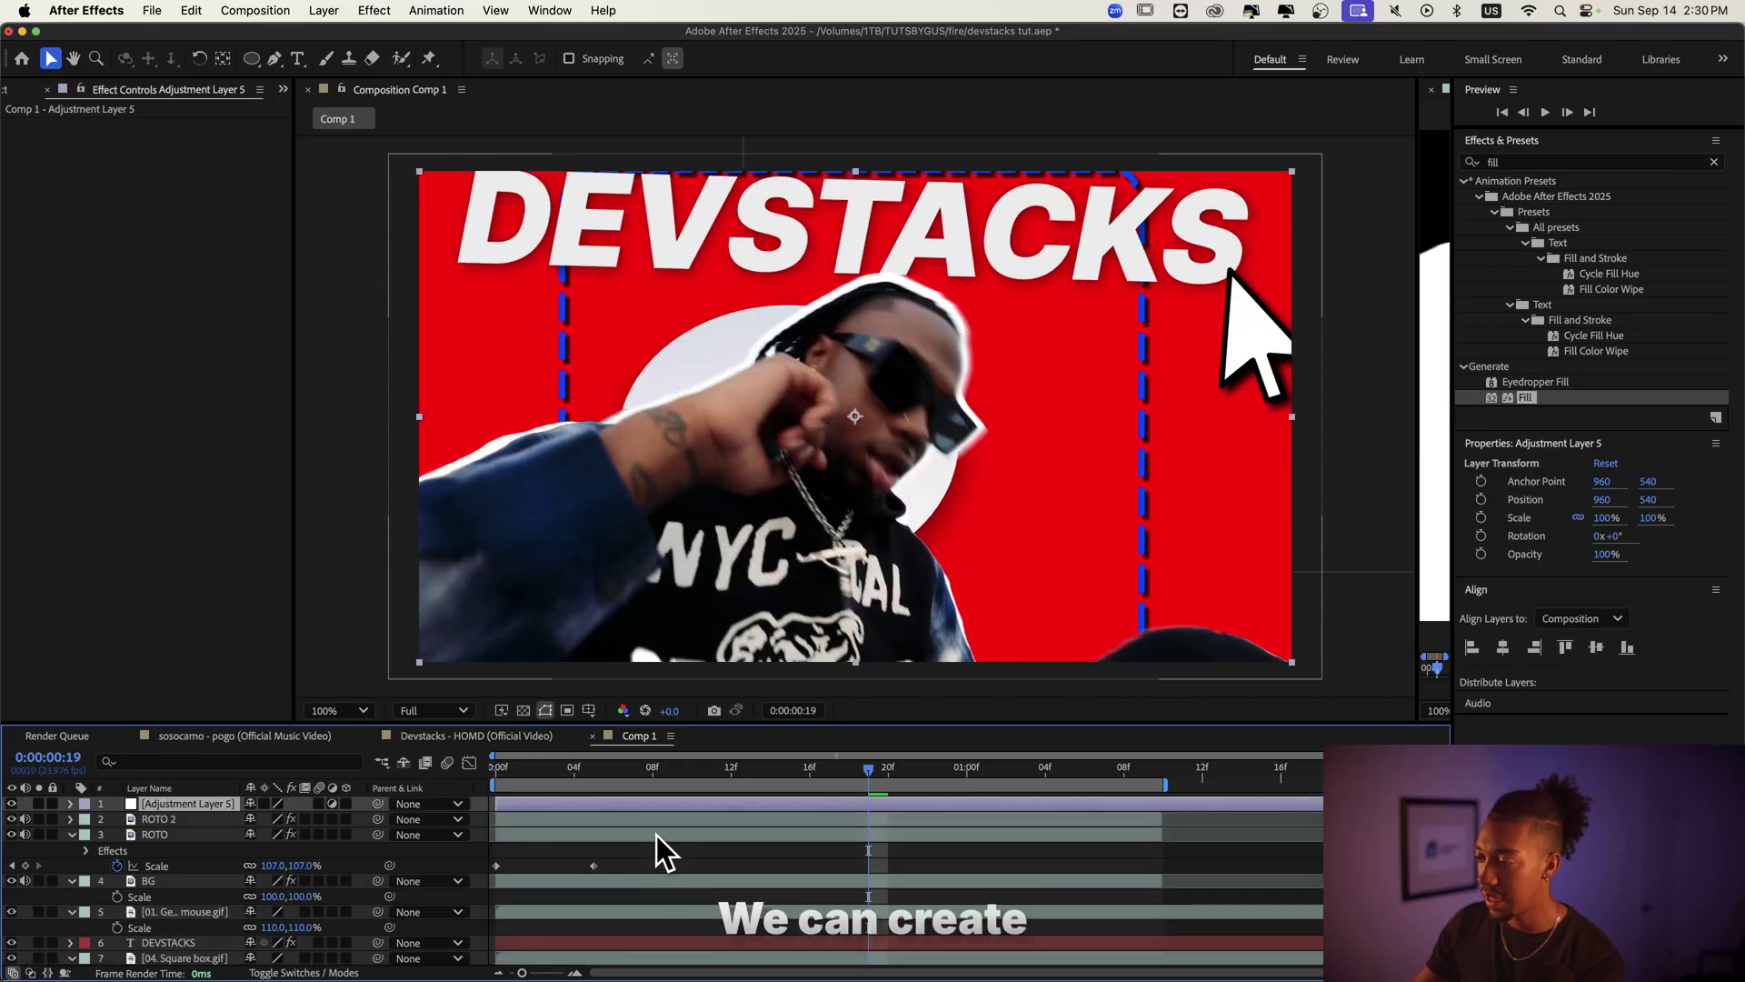
Apply Posterize Time to the adjustment layer with a frame rate of 8 and preview the choppy motion
click(1530, 161)
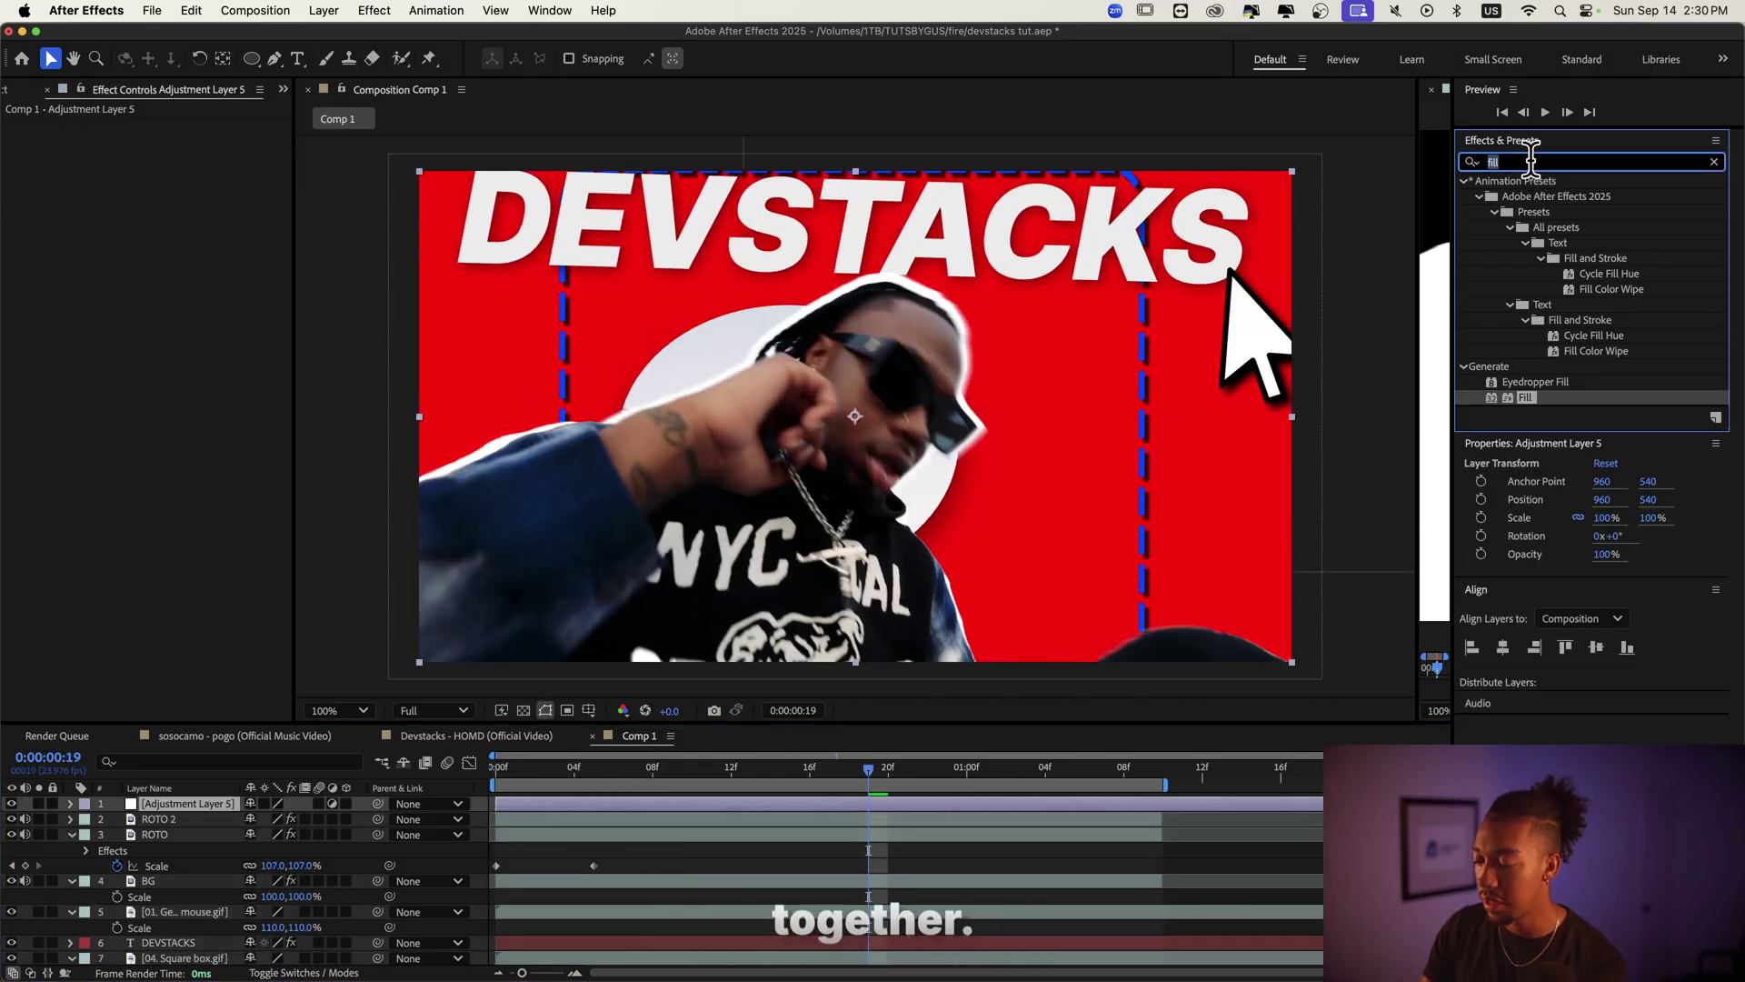
text(poster)
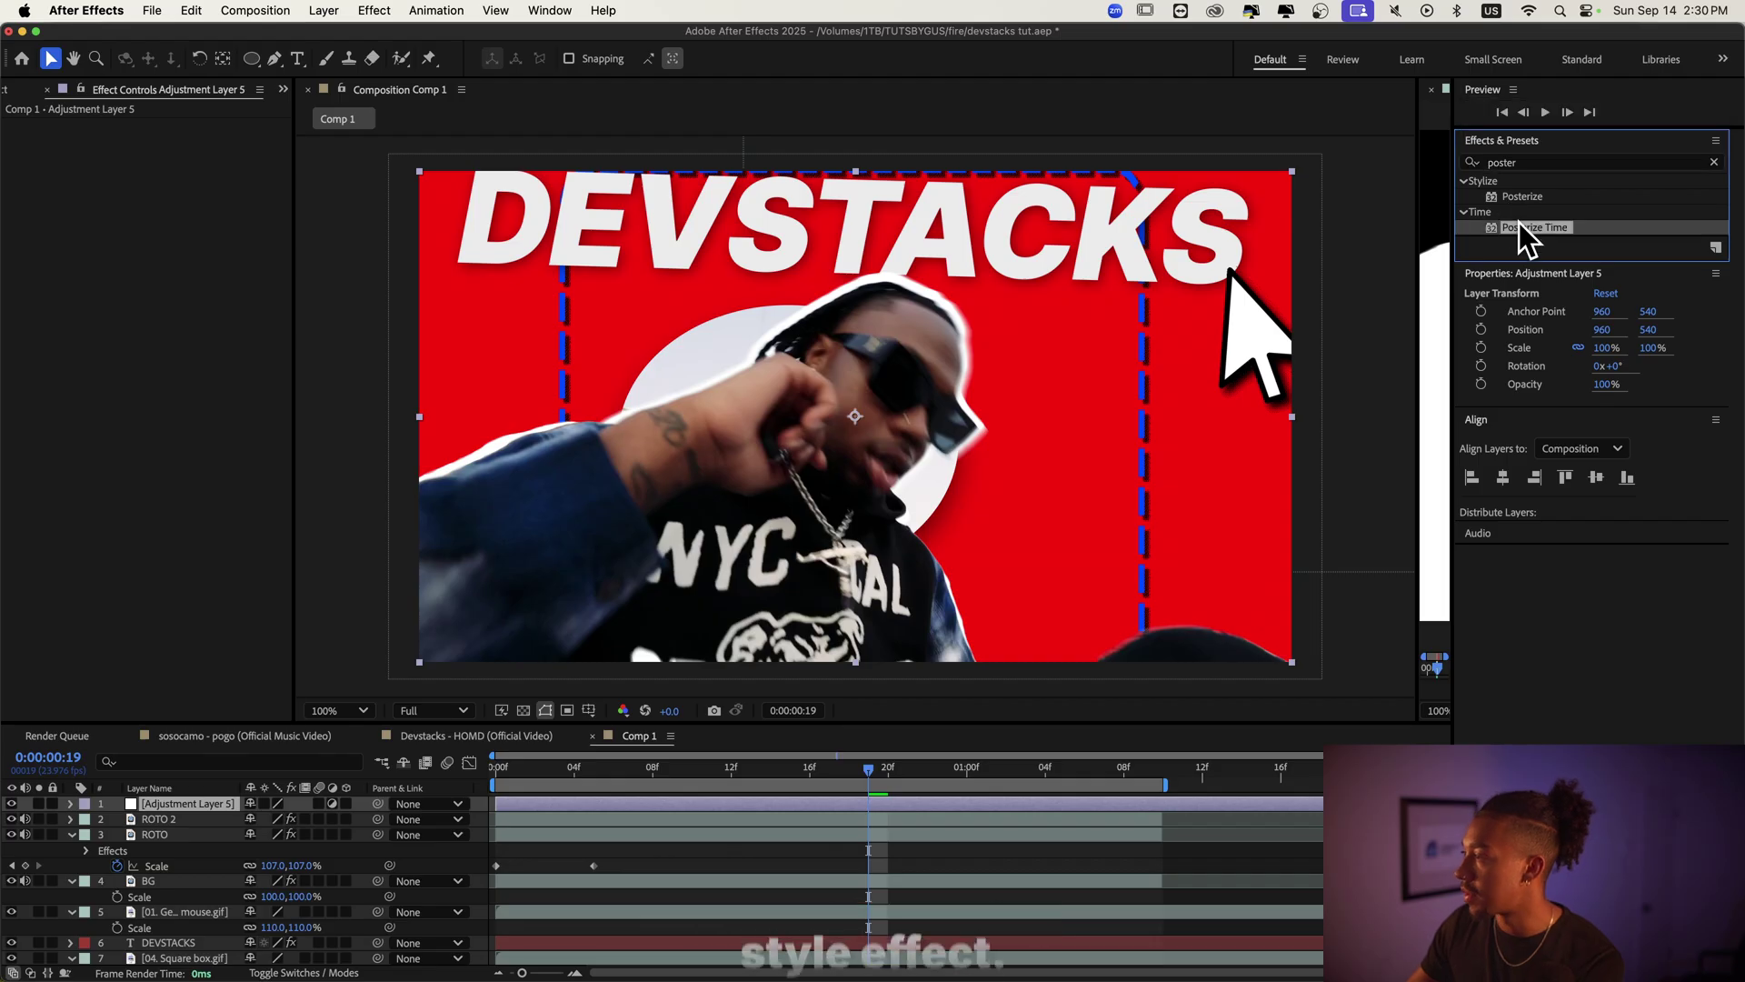
drag(1519, 226, 131, 150)
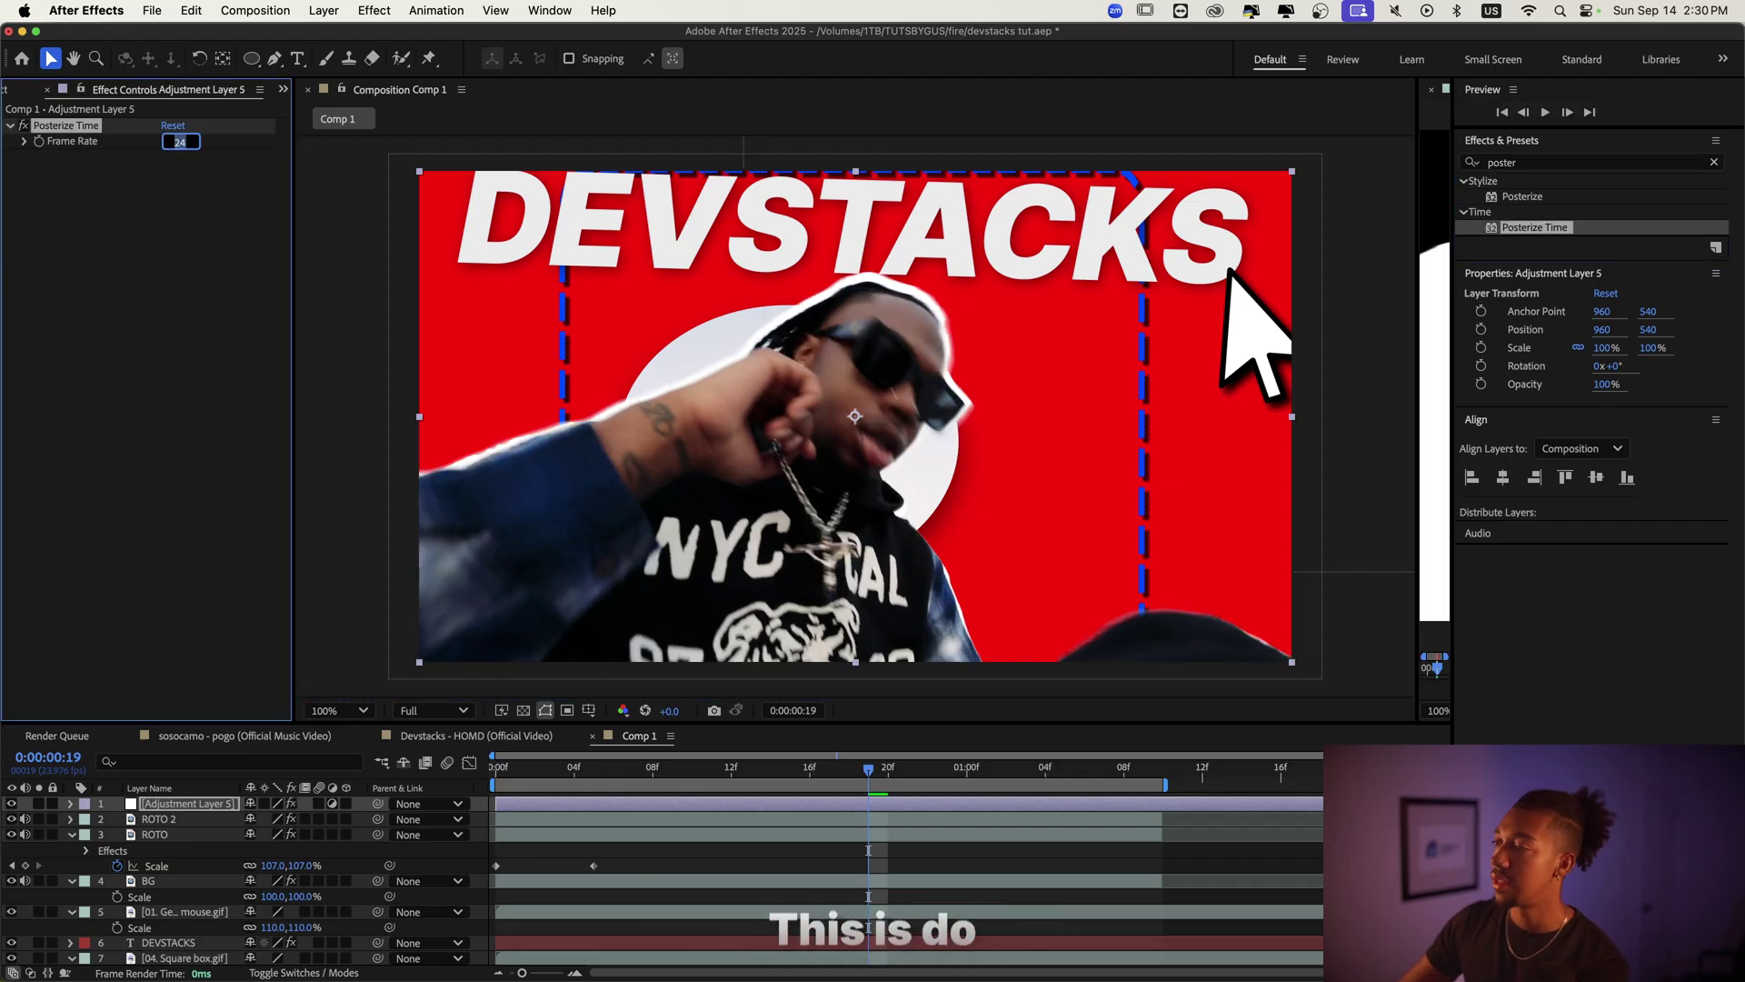
key(space)
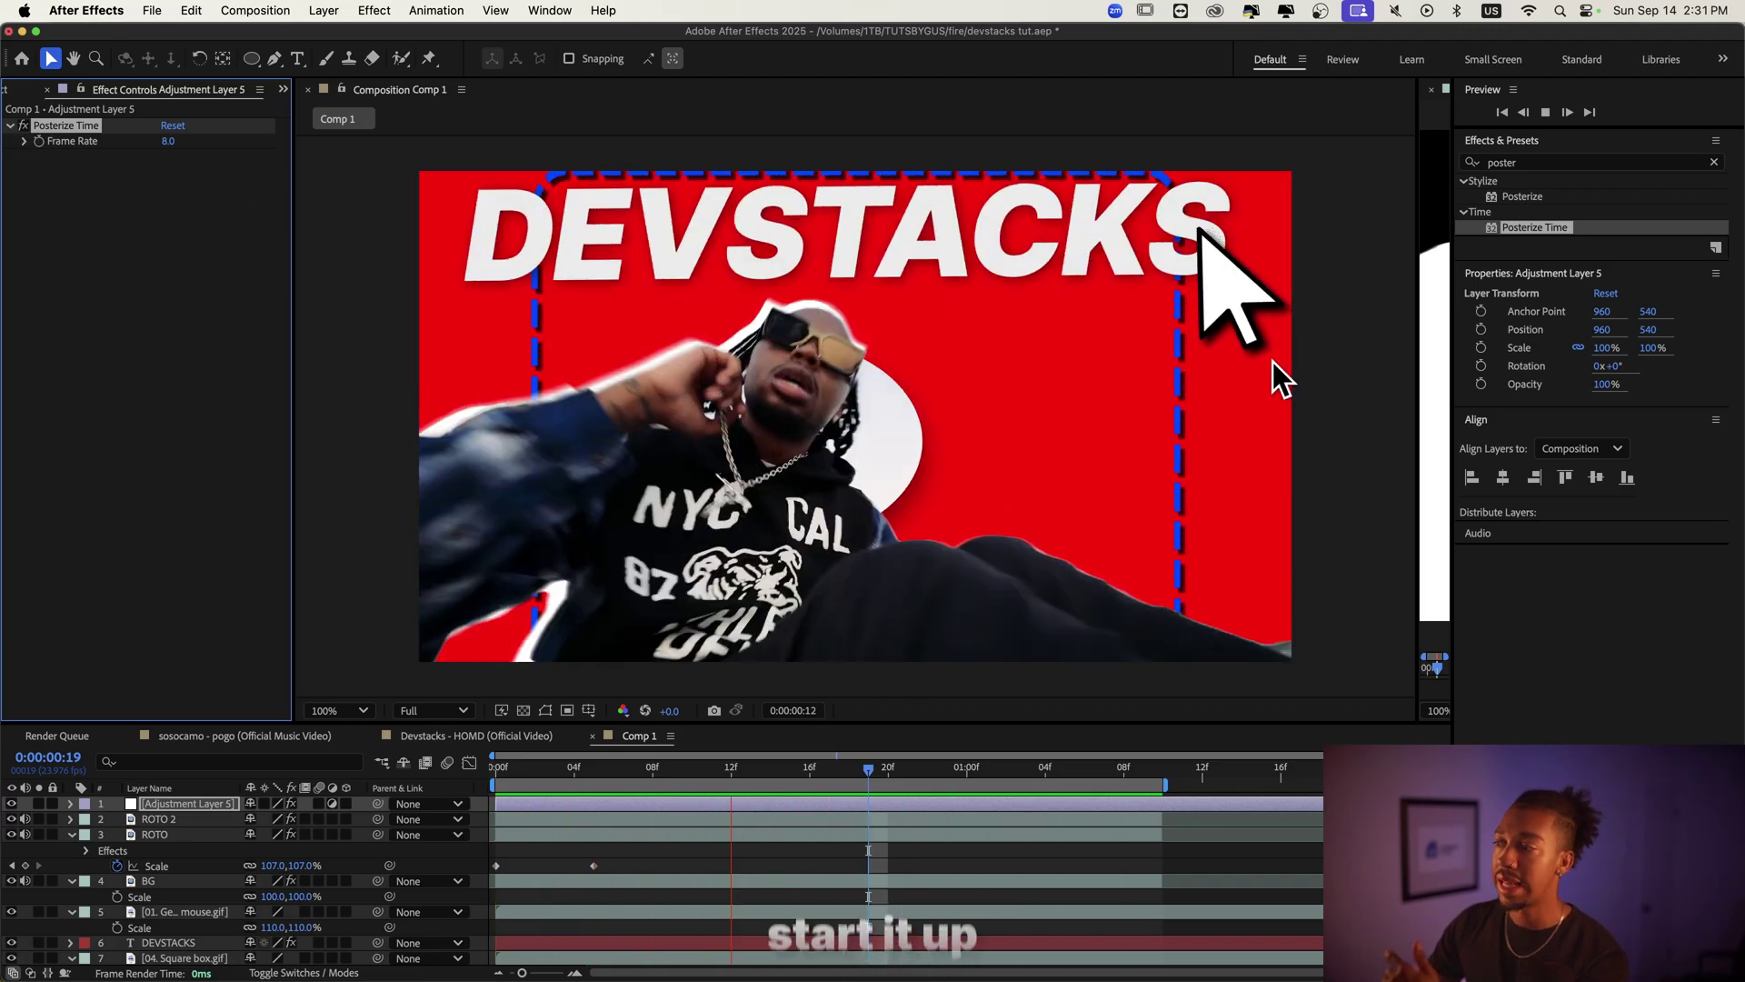
Clear the effect search, open the BRAINROT FX - Essentials folder in User Presets, and preview the composition
click(1713, 161)
key(space)
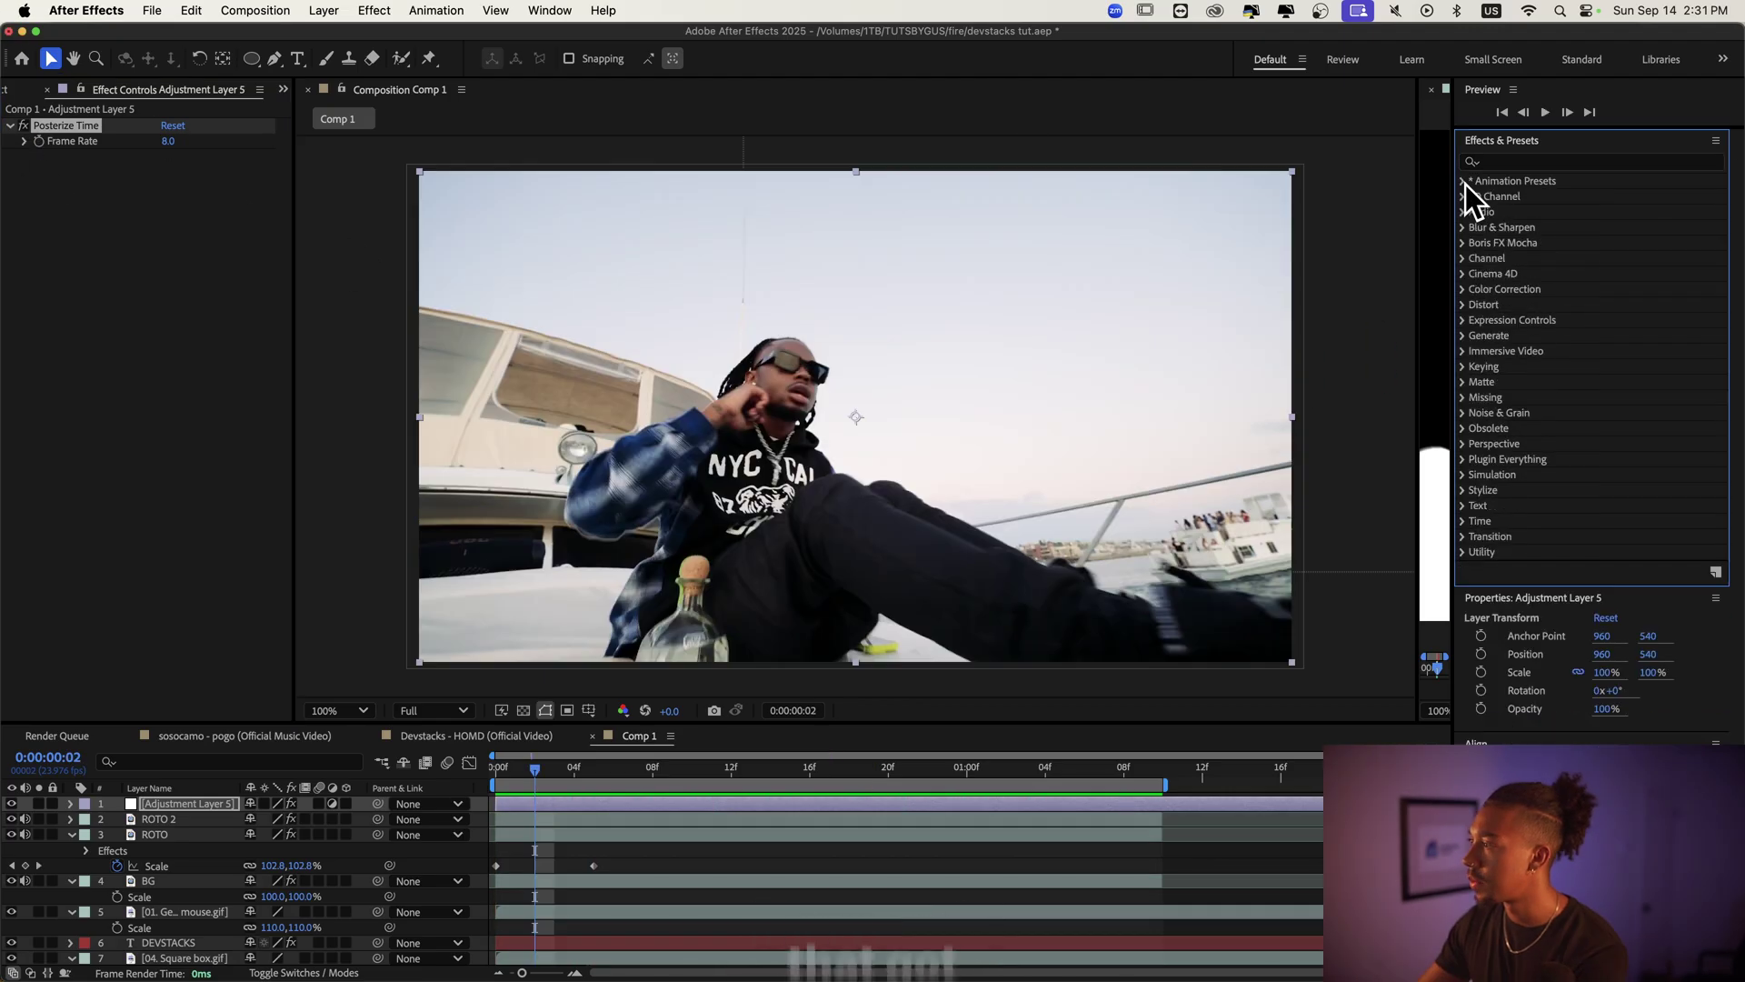
click(1464, 180)
click(1476, 213)
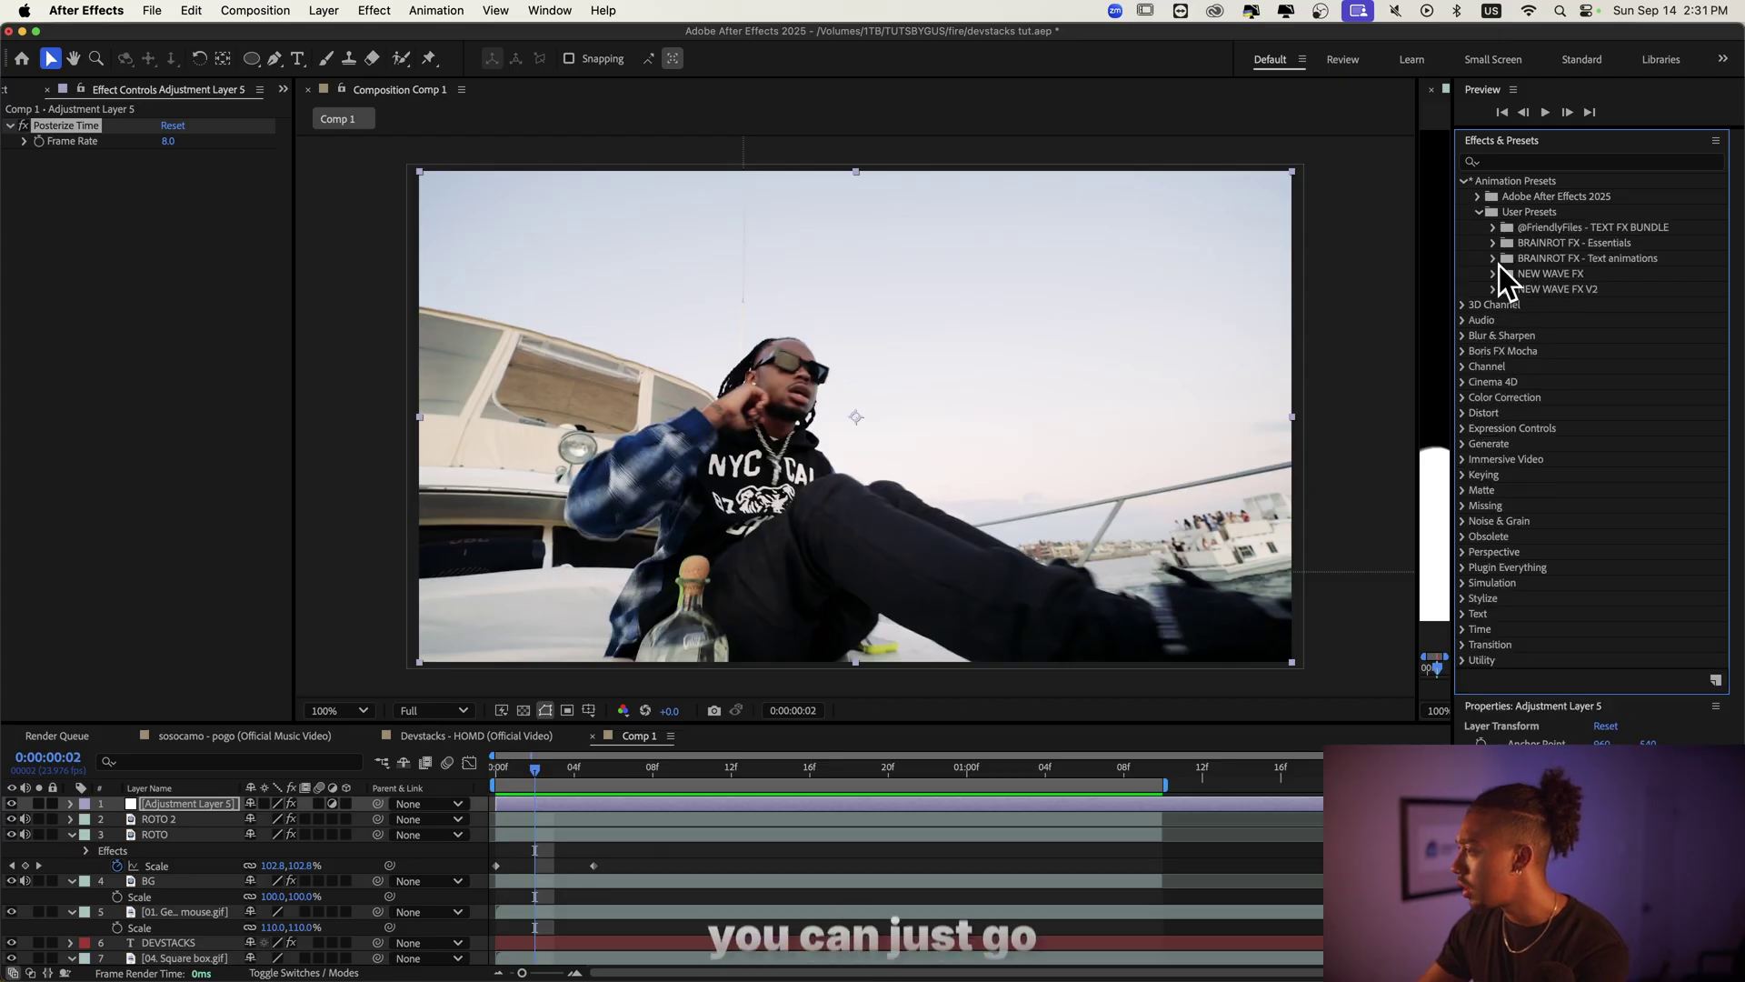
click(1492, 243)
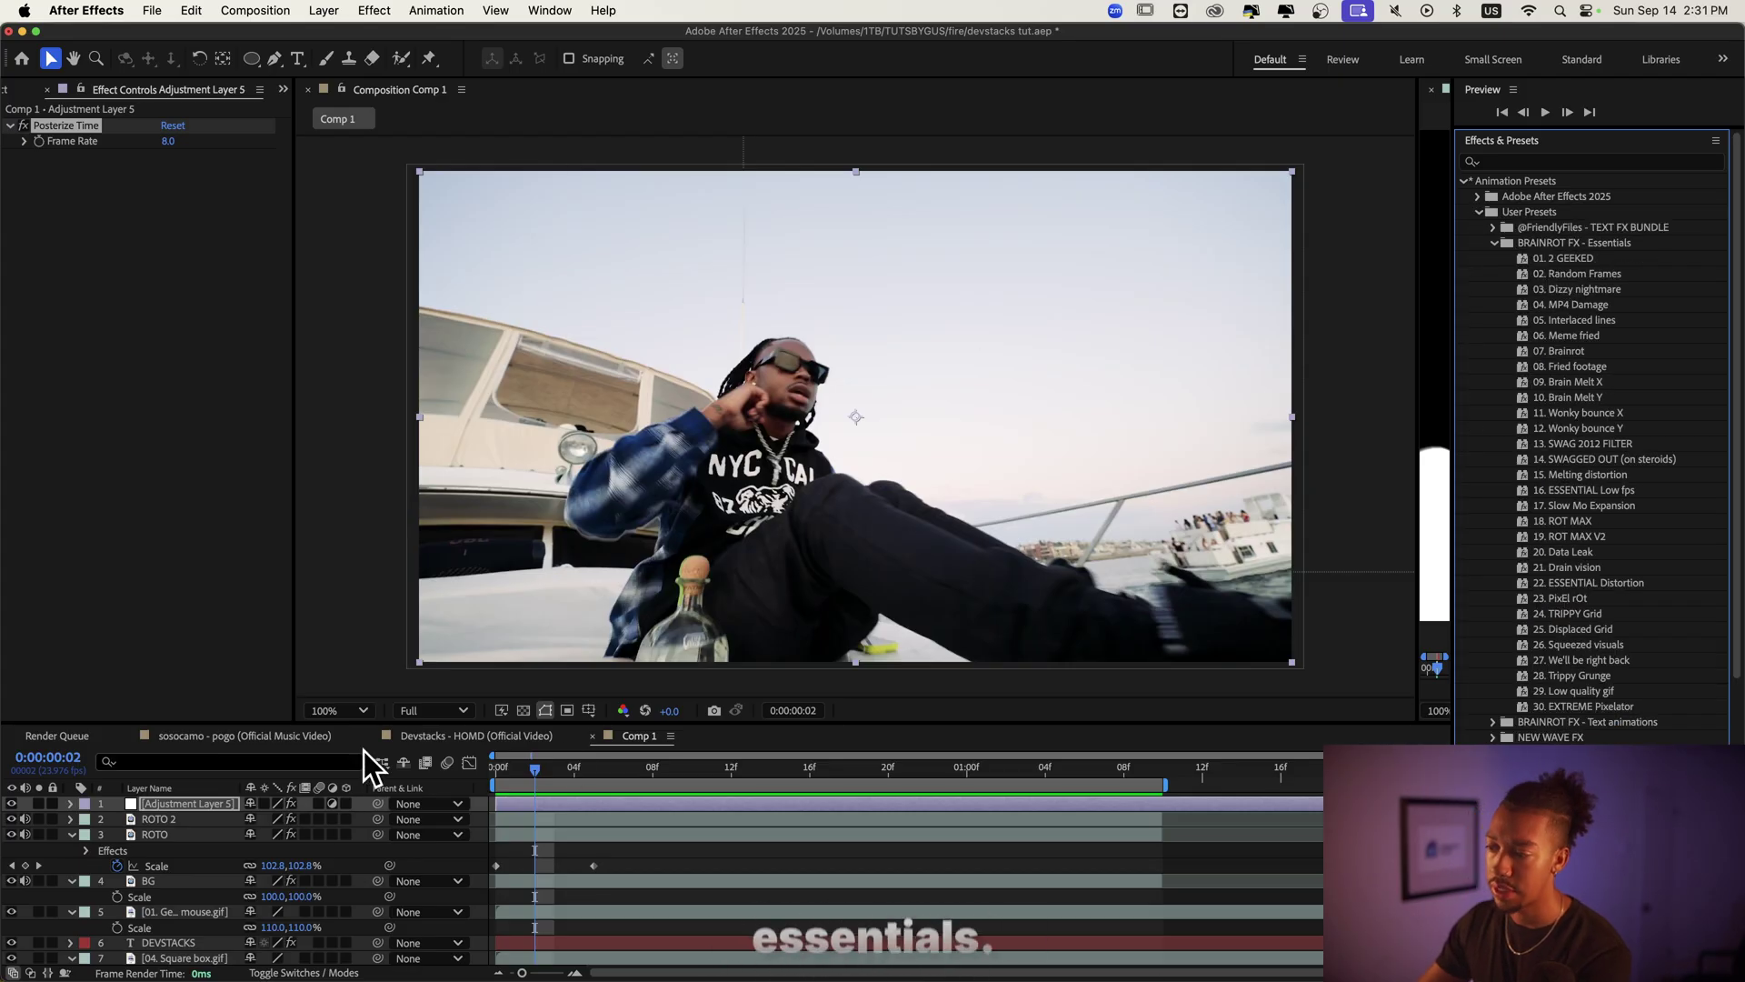
key(space)
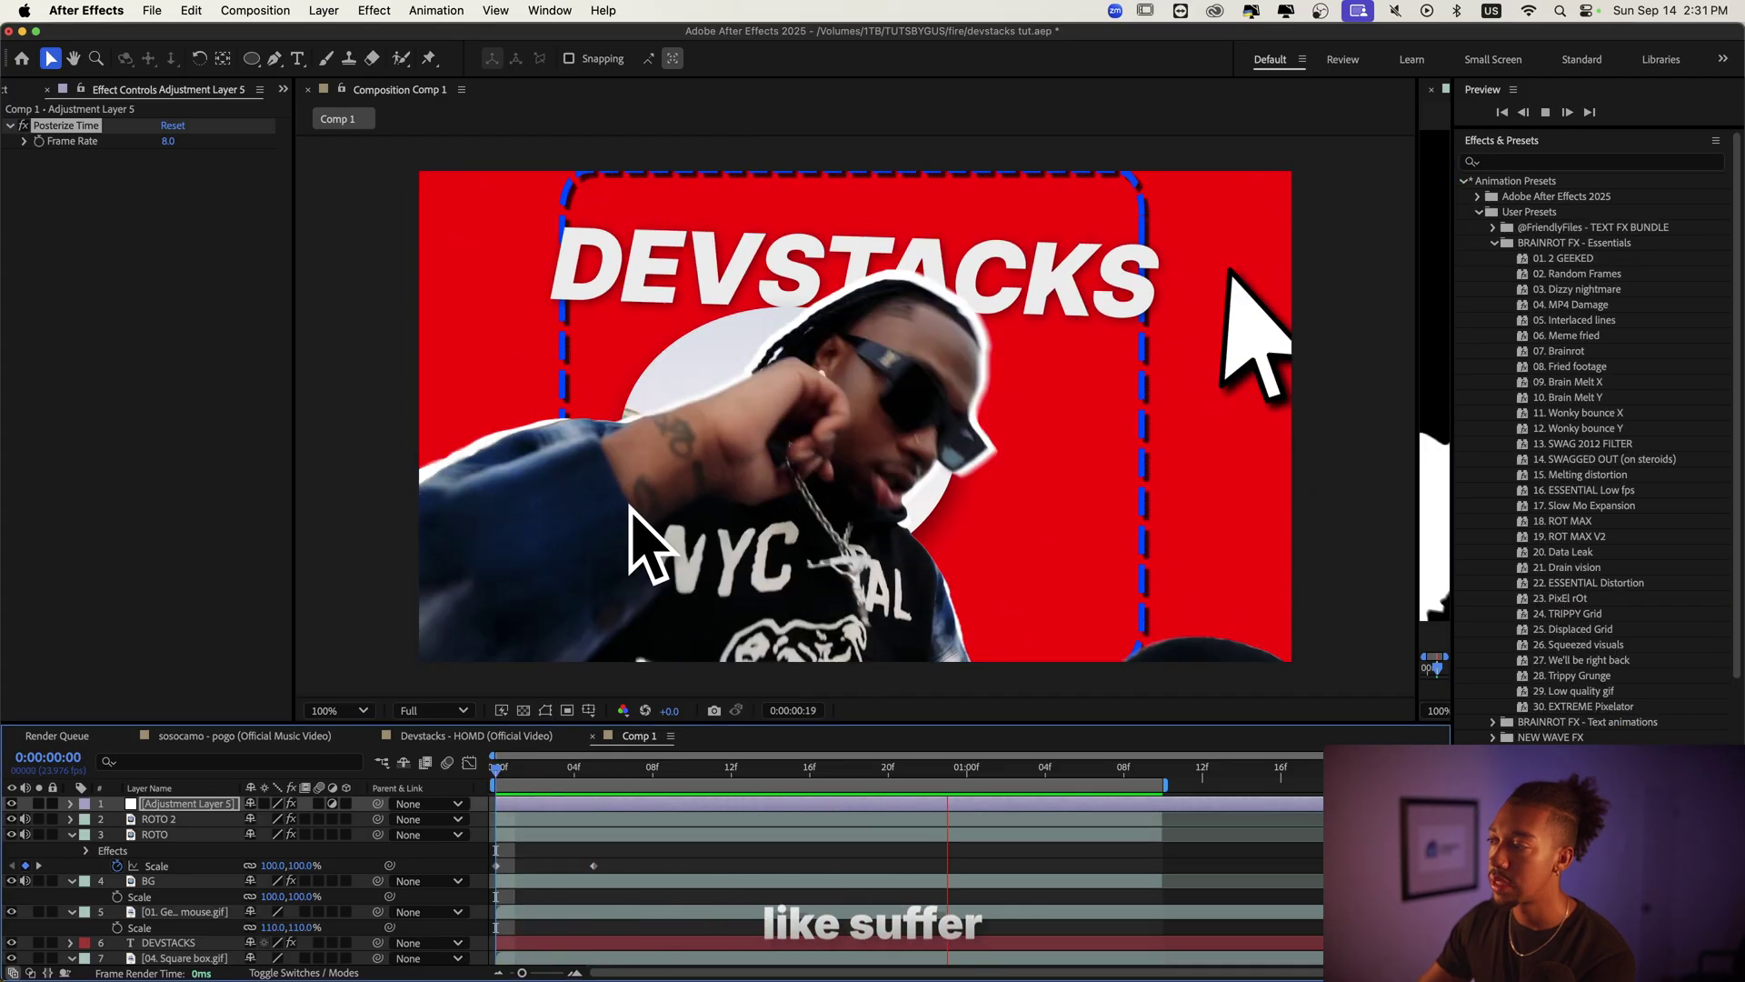
Try the 13. SWAG 2012 FILTER preset on the adjustment layer, preview it, and remove it
drag(1563, 444, 773, 798)
key(space)
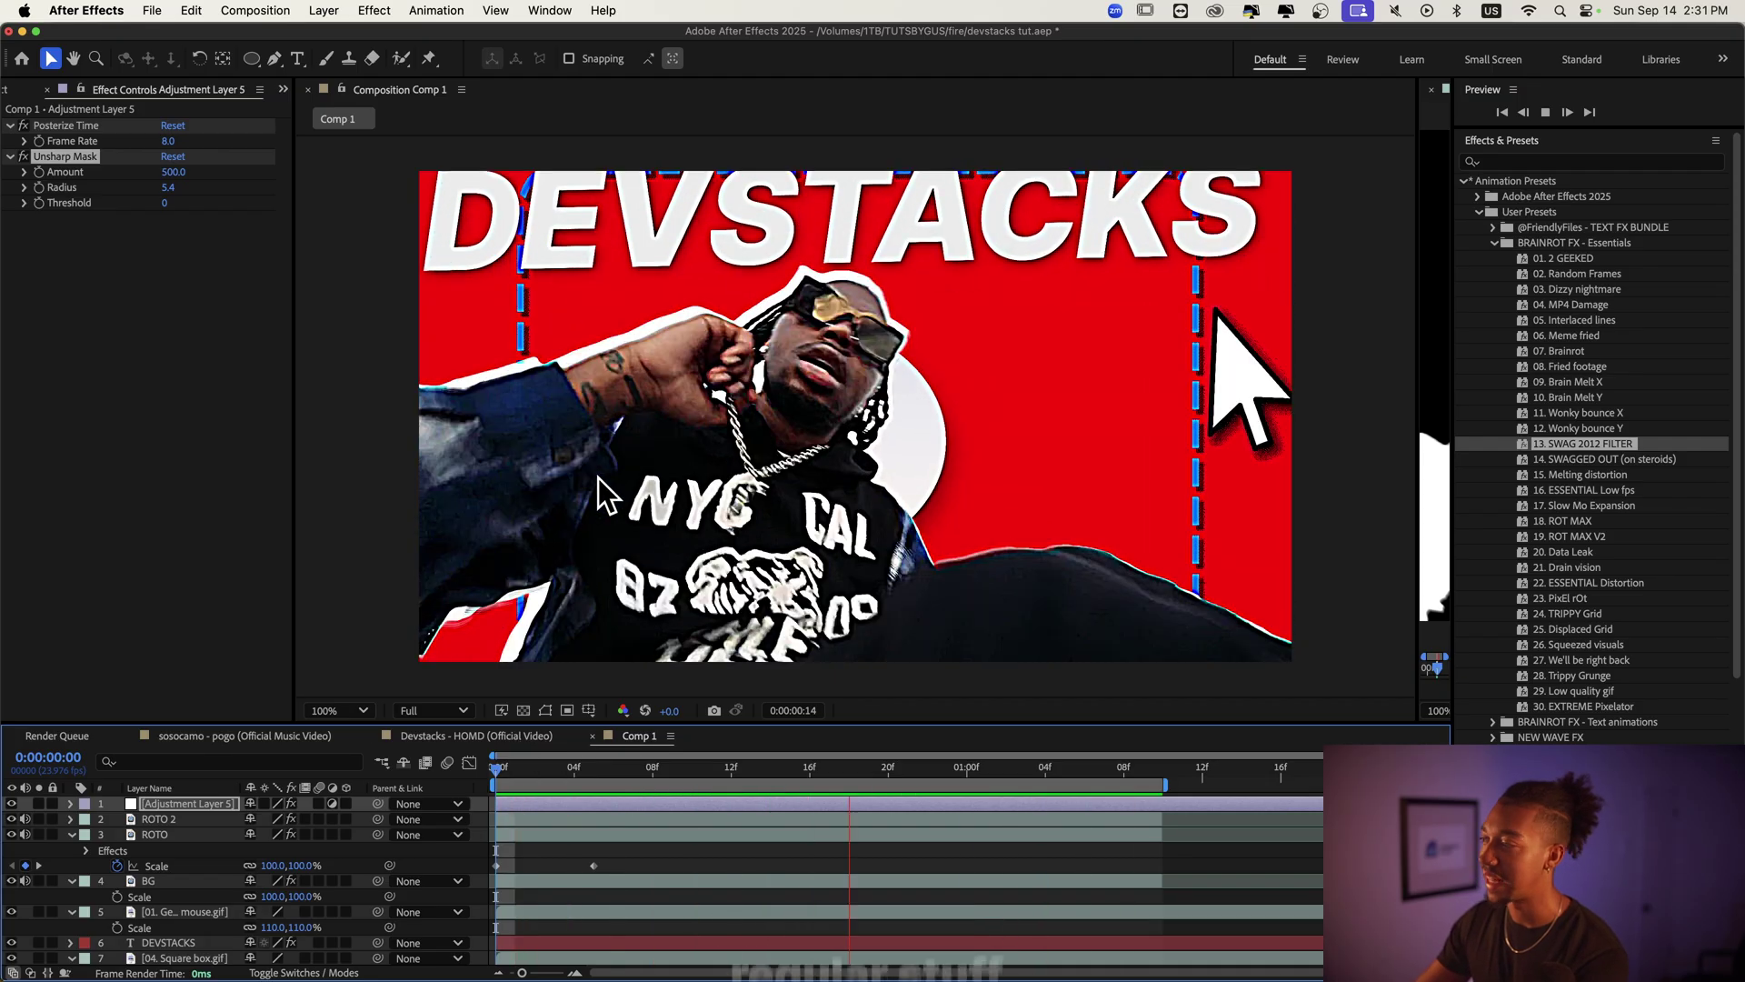
key(space)
key(Delete)
Try the 24. TRIPPY Grid and 28. Trippy Grunge presets on the adjustment layer
drag(1568, 613, 608, 800)
key(space)
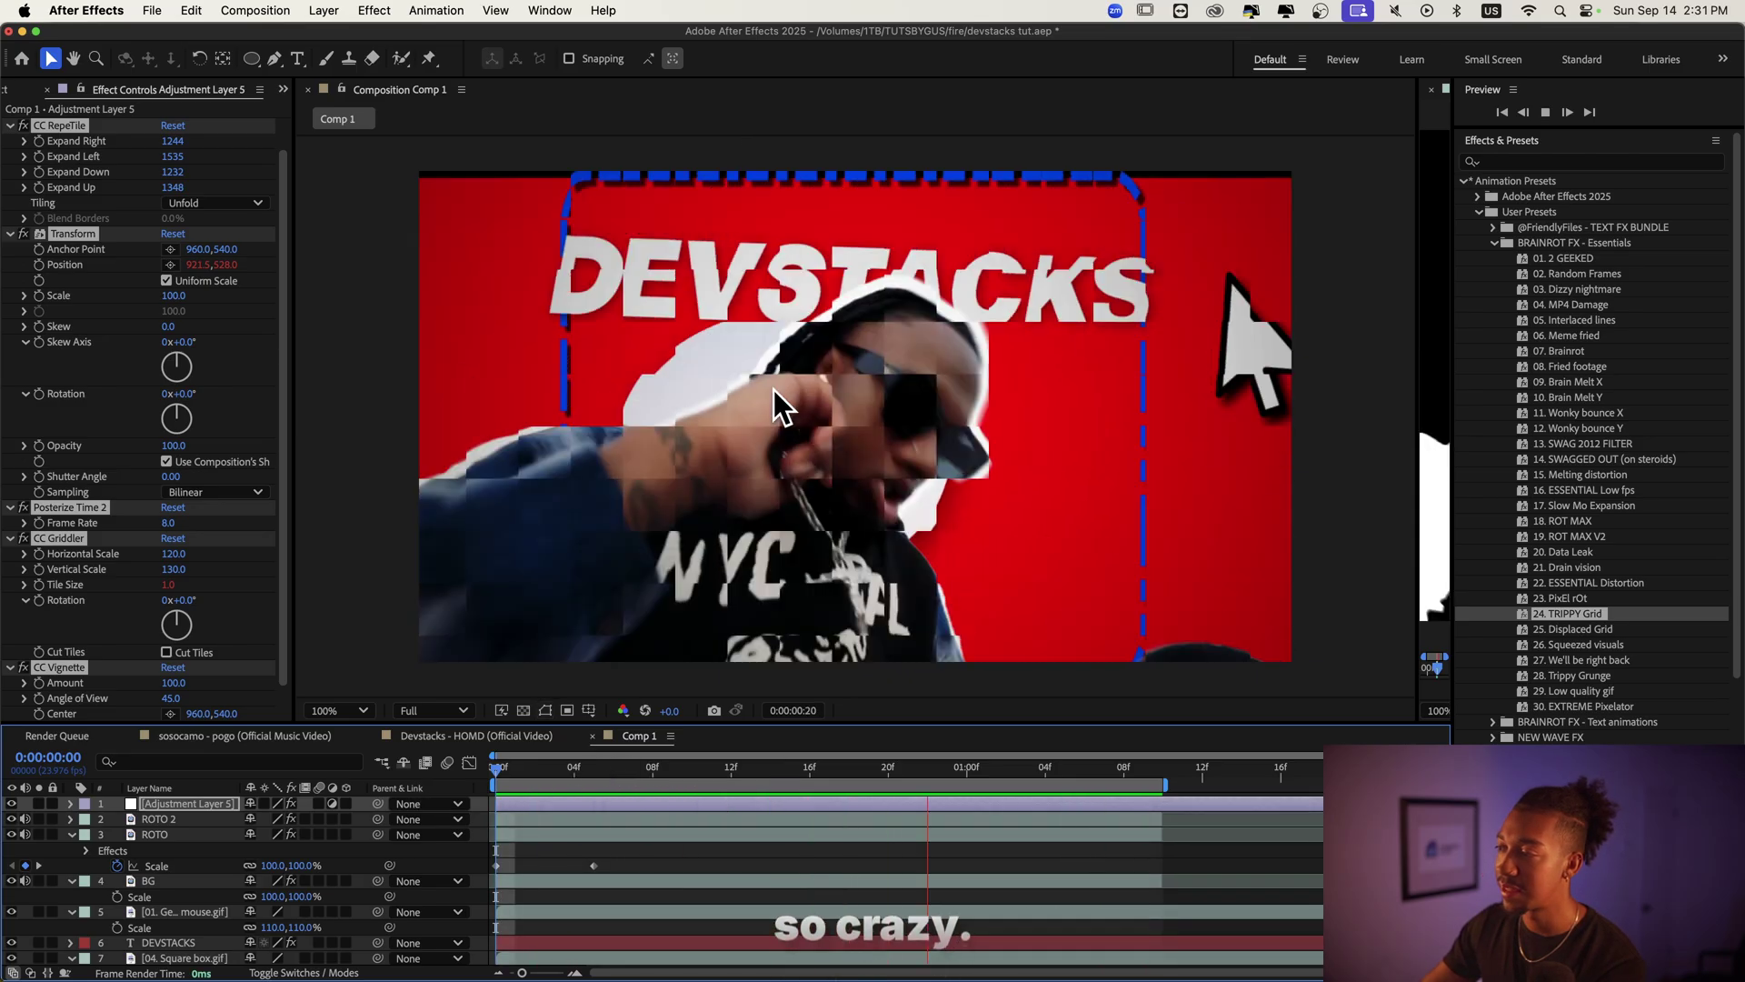
drag(1568, 675, 526, 802)
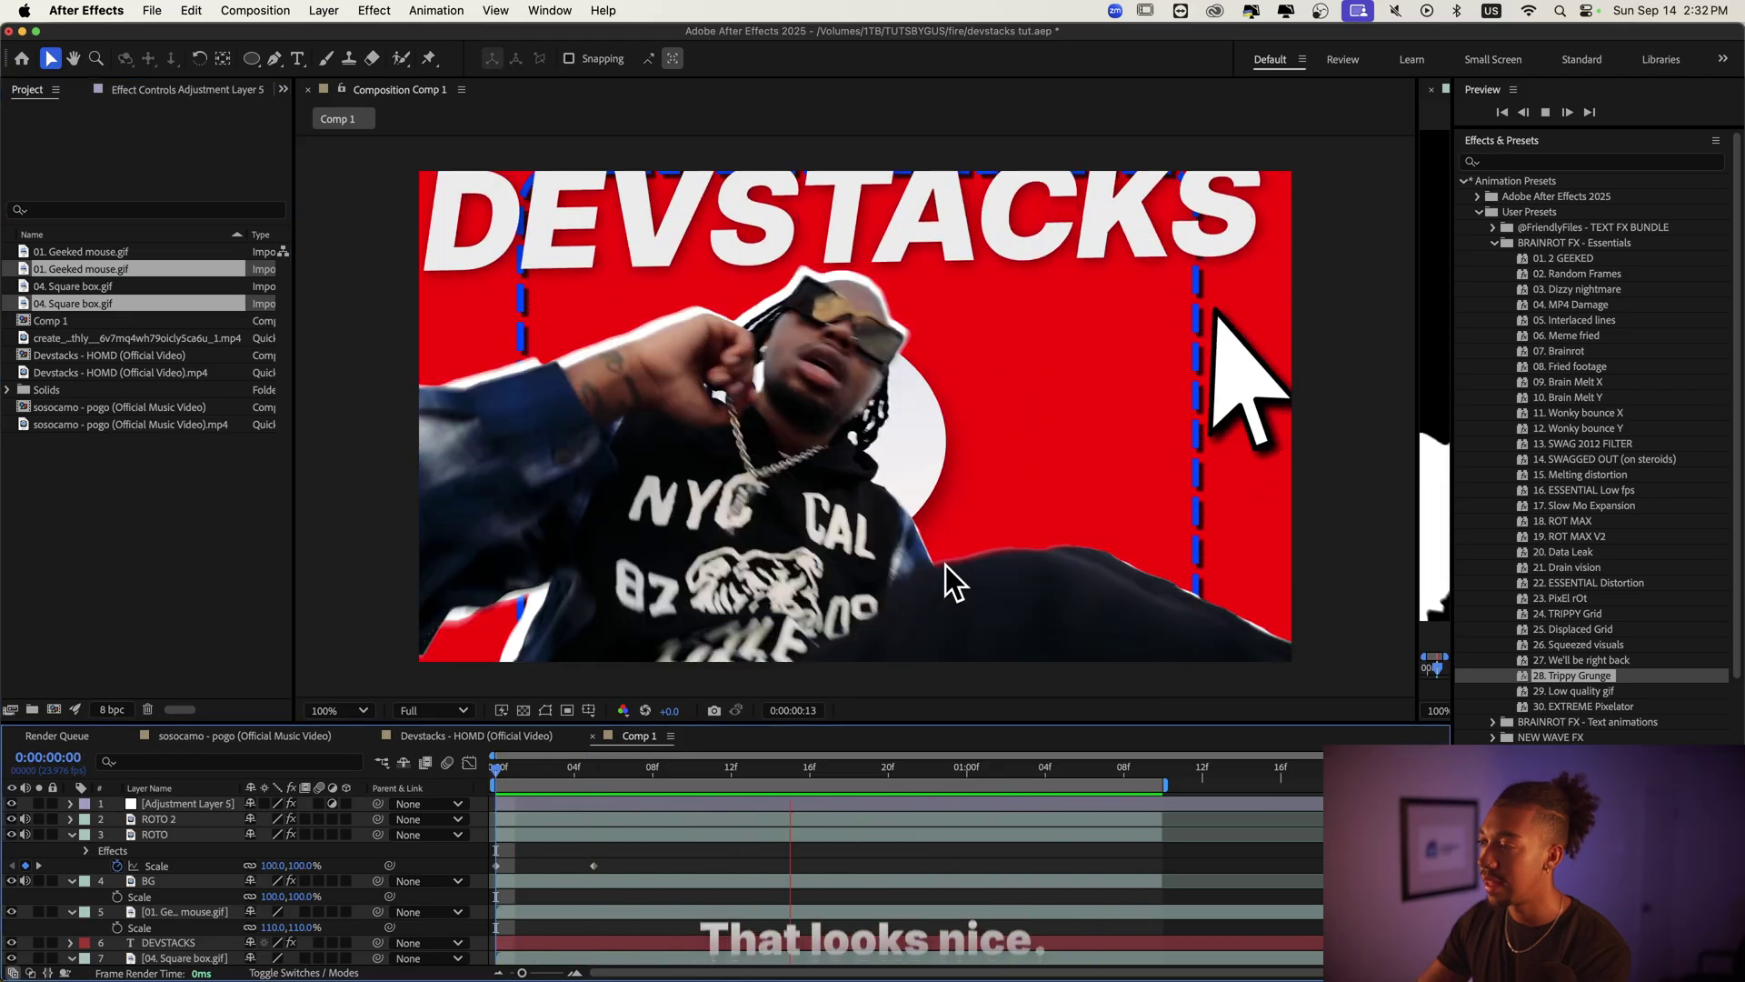
Duplicate the DEVSTACKS text layer and move the copy down to the frame's middle at position 154, 662
key(Home)
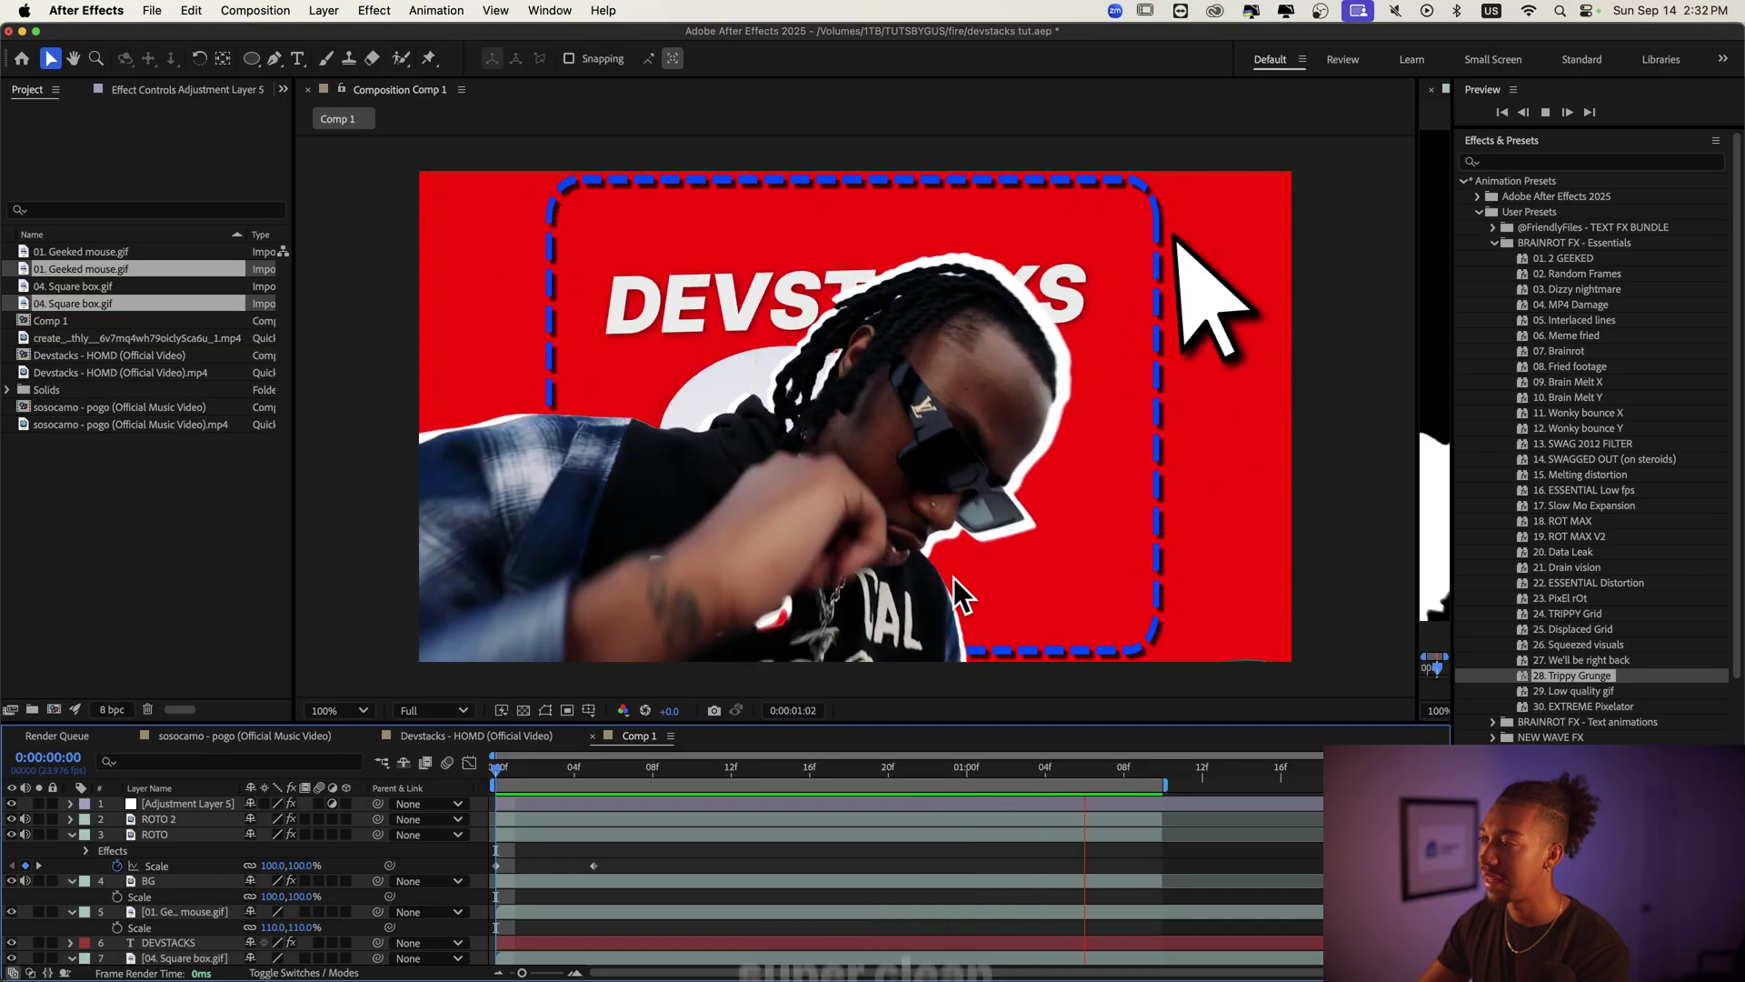
scroll(132, 783, down, 2)
click(182, 863)
key(super+d)
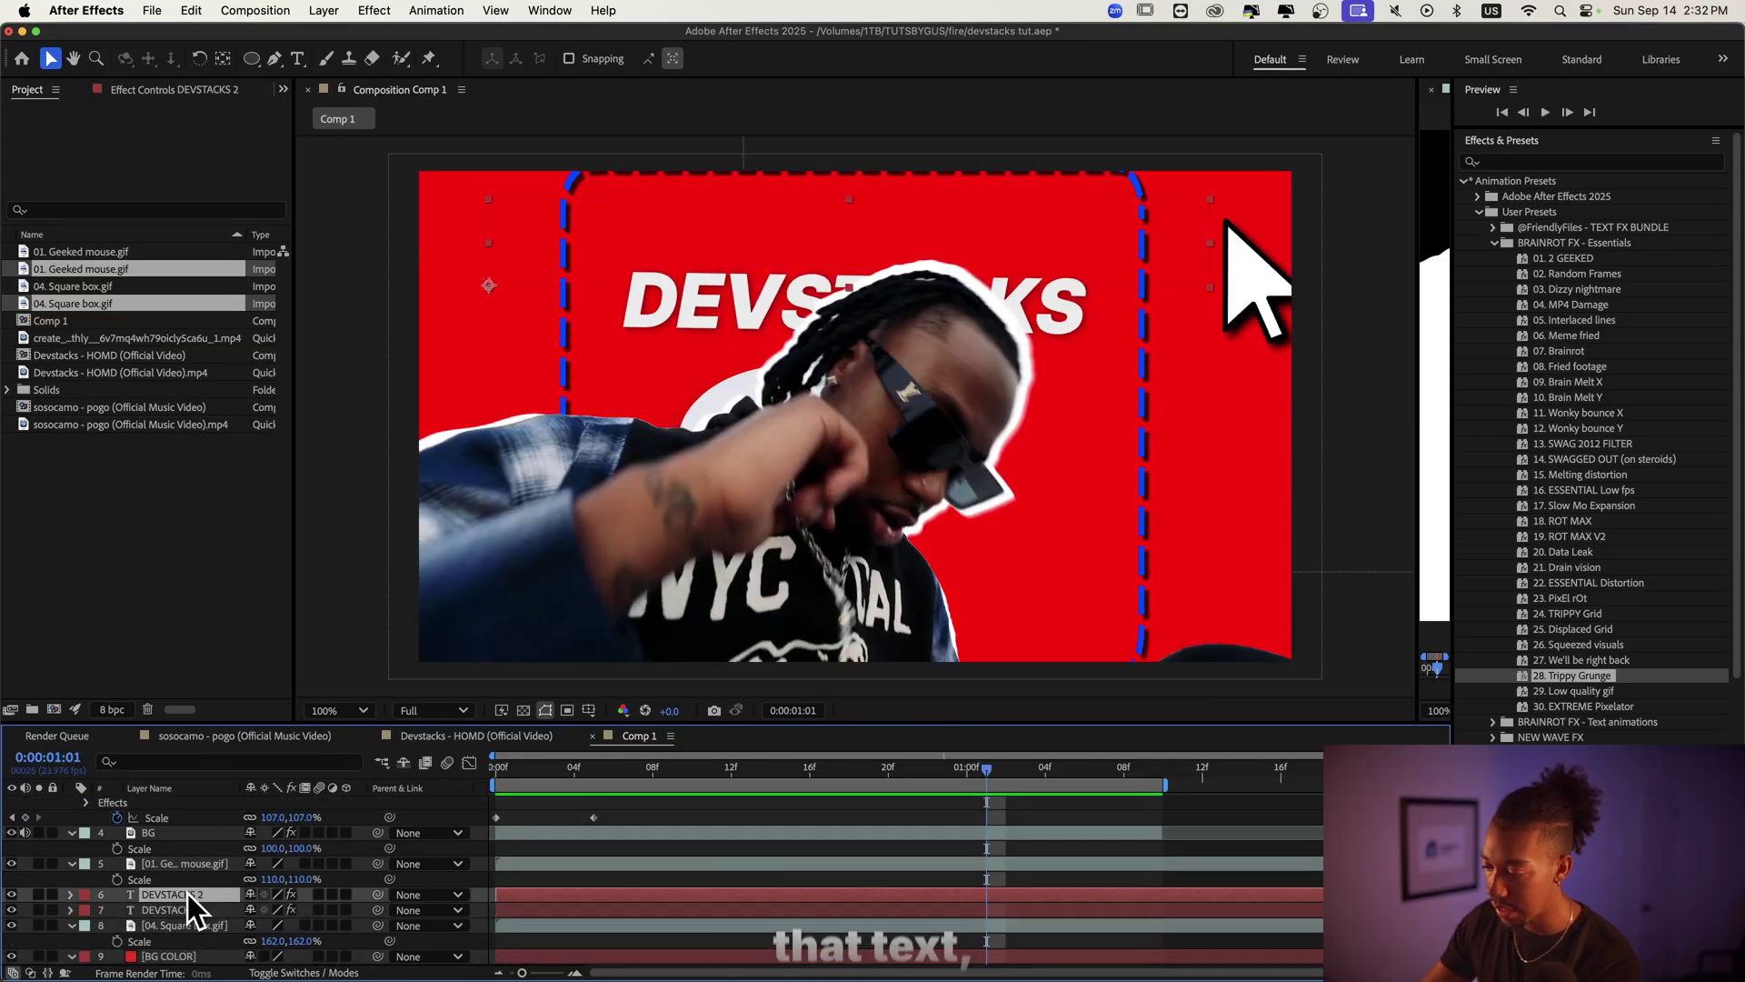
key(p)
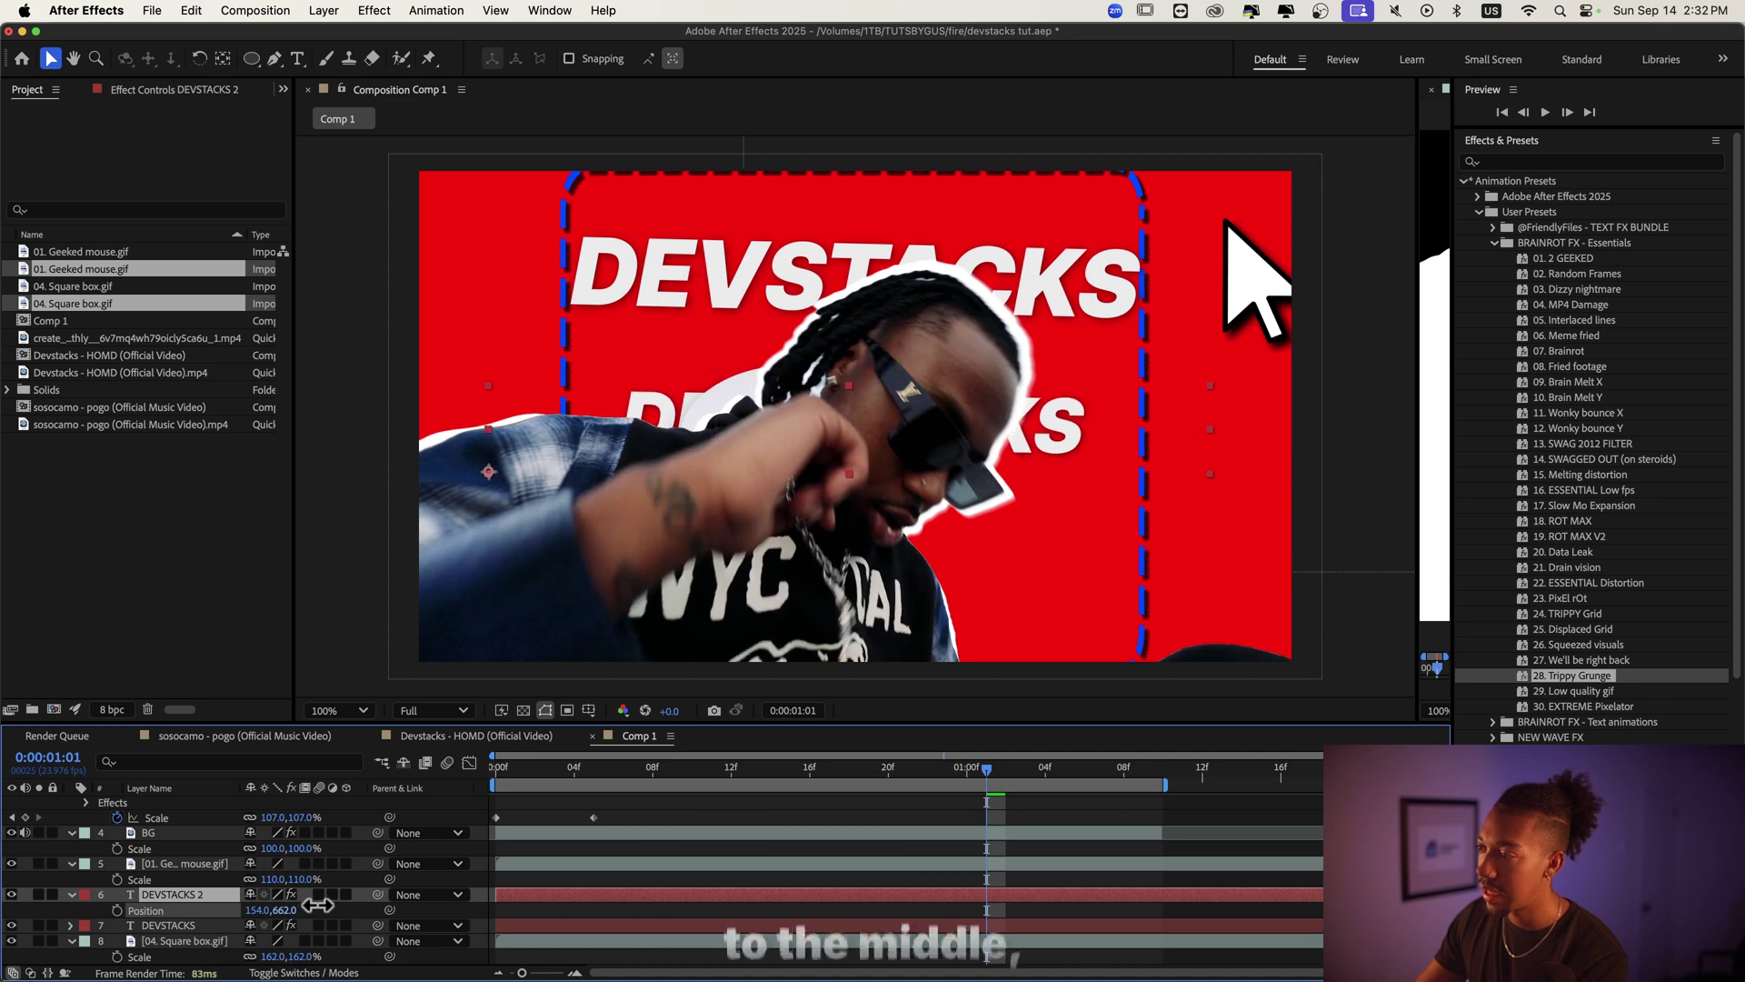
Duplicate the middle DEVSTACKS text layer, move the copy down to position 154, 1272, and preview the stacked text
key(super+d)
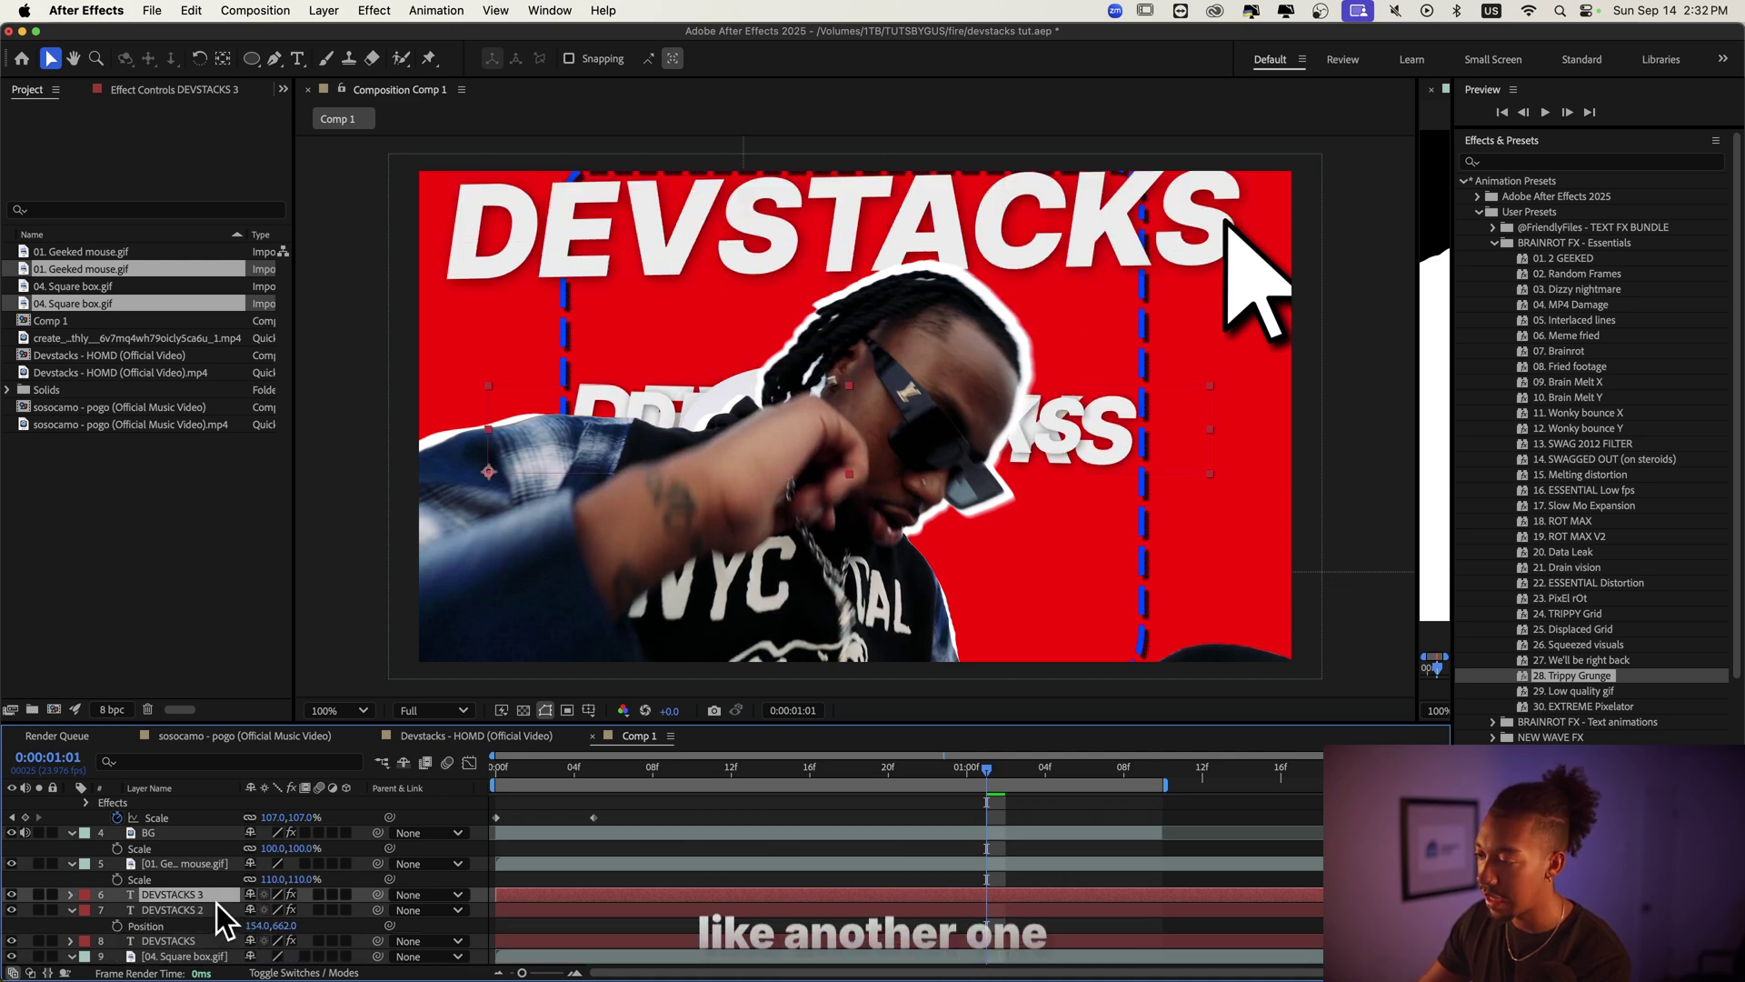
drag(272, 909, 309, 907)
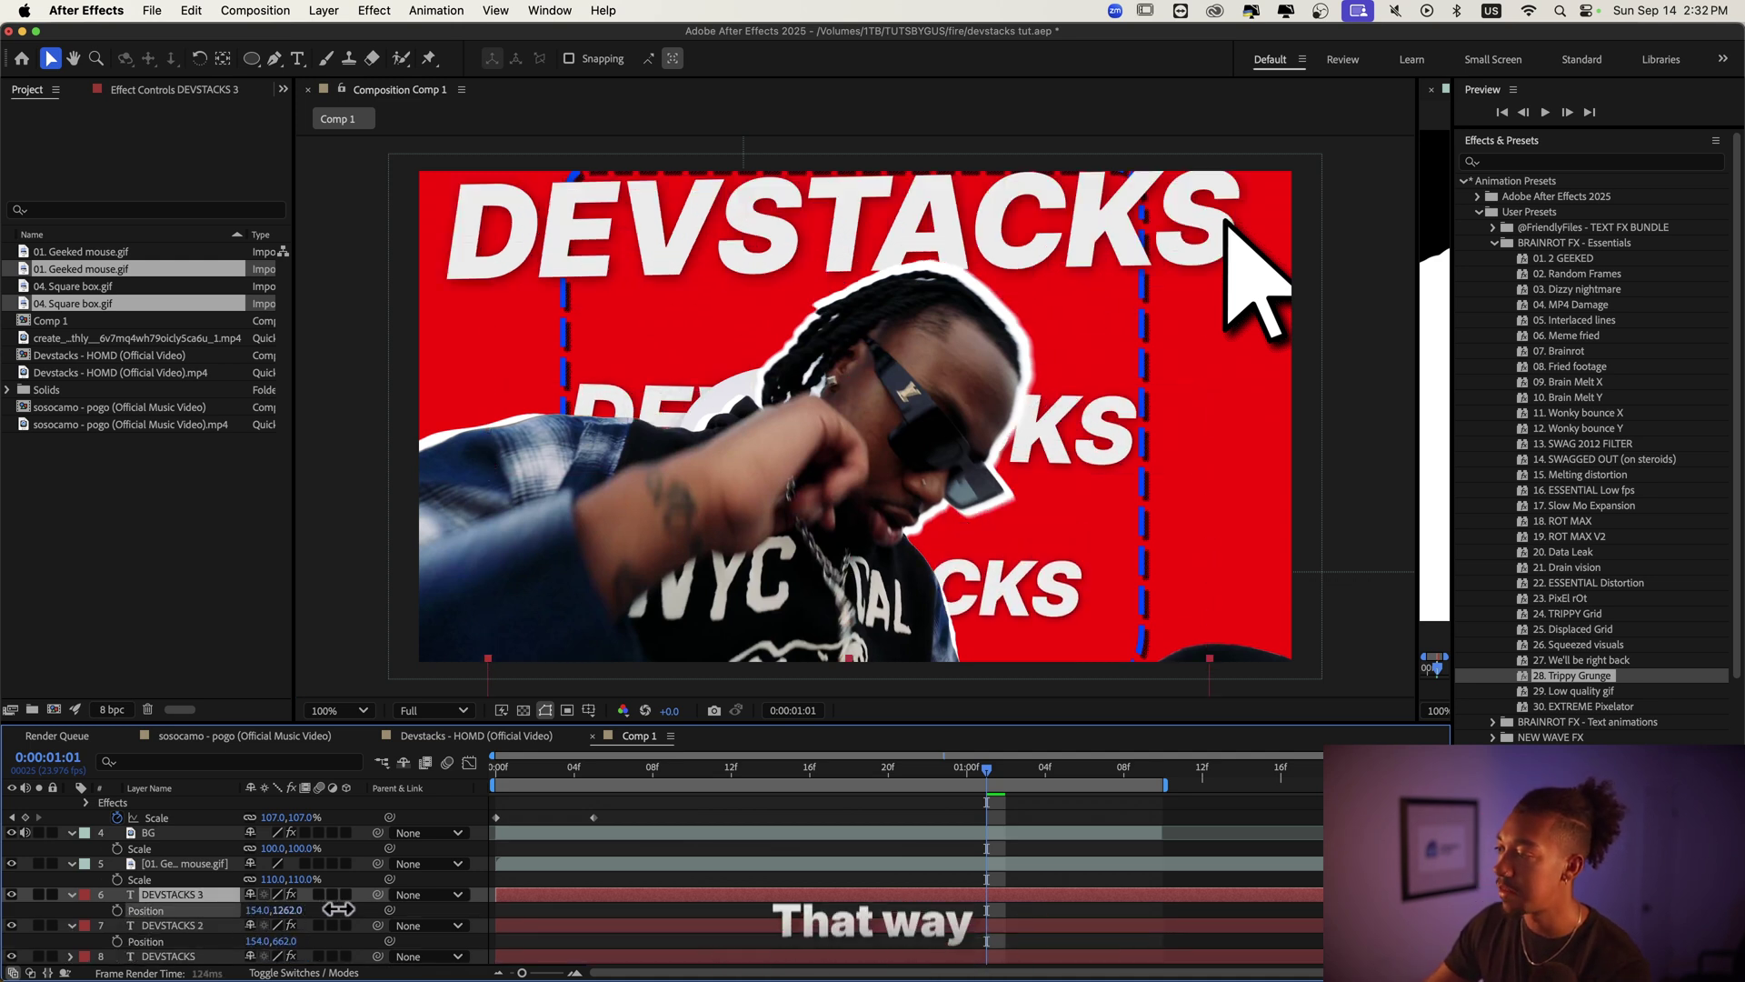
key(space)
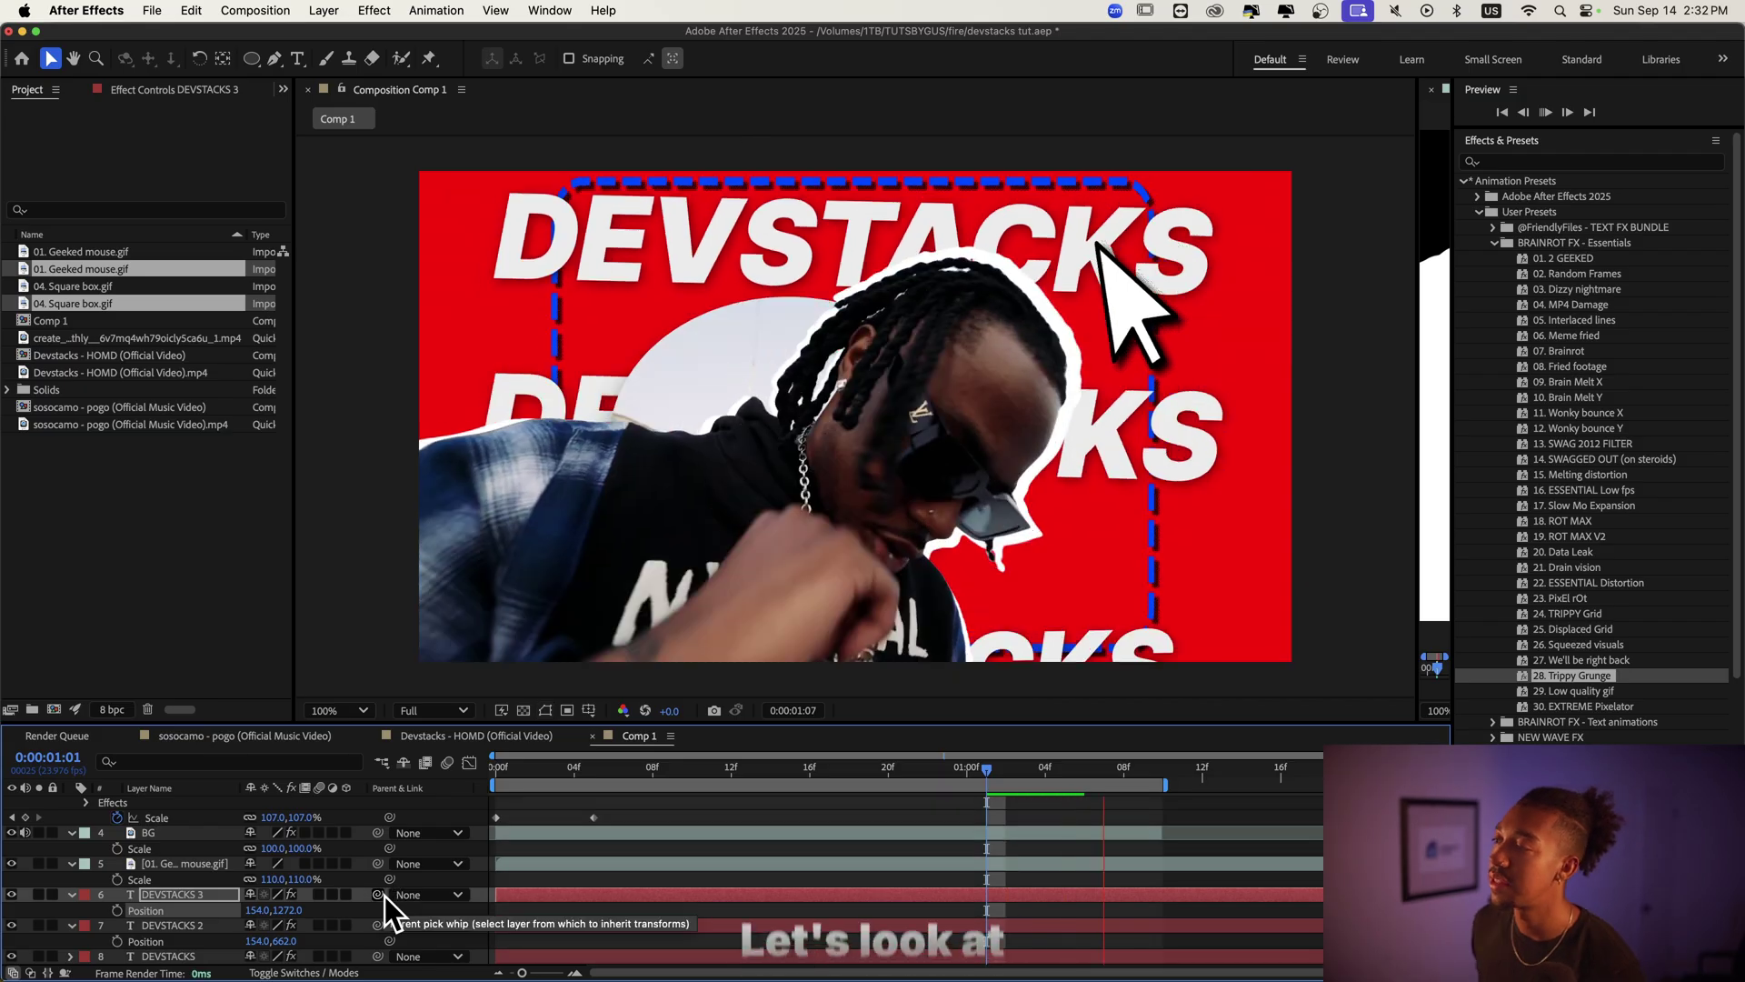